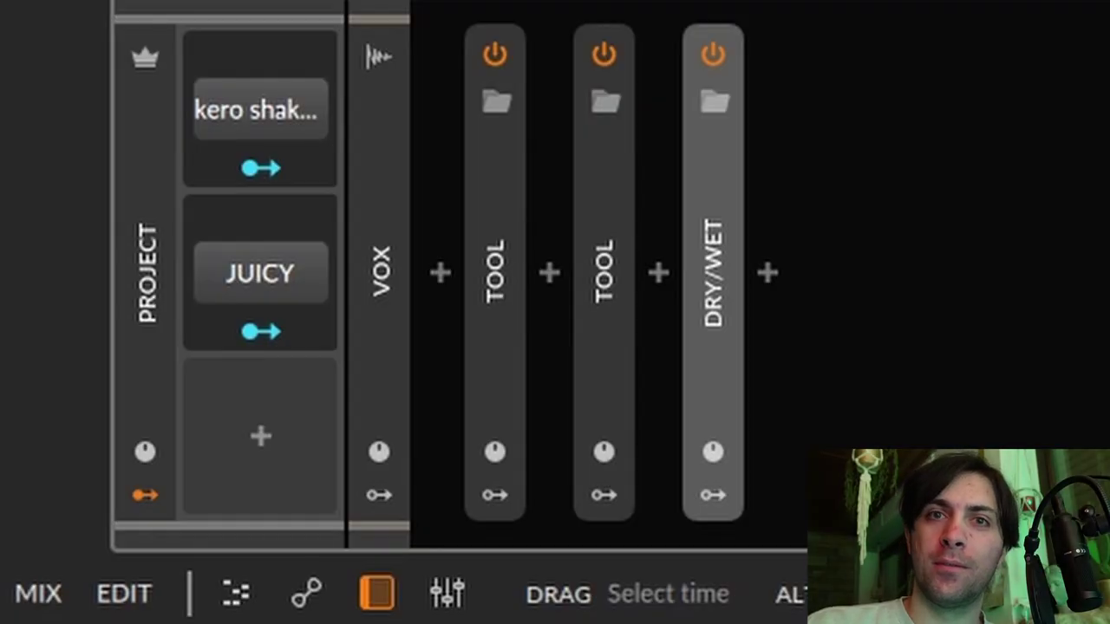
# - Play the vocals and toggle the JUICY remote control on and off to compare the processed and unprocessed sound
pyautogui.press('space')
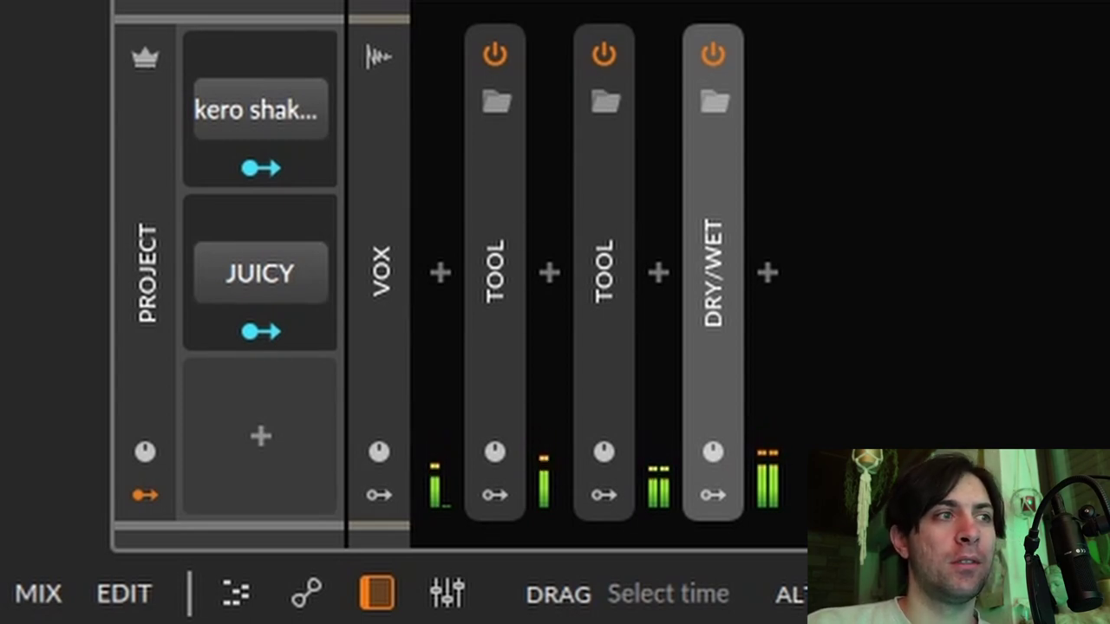
pyautogui.click(308, 274)
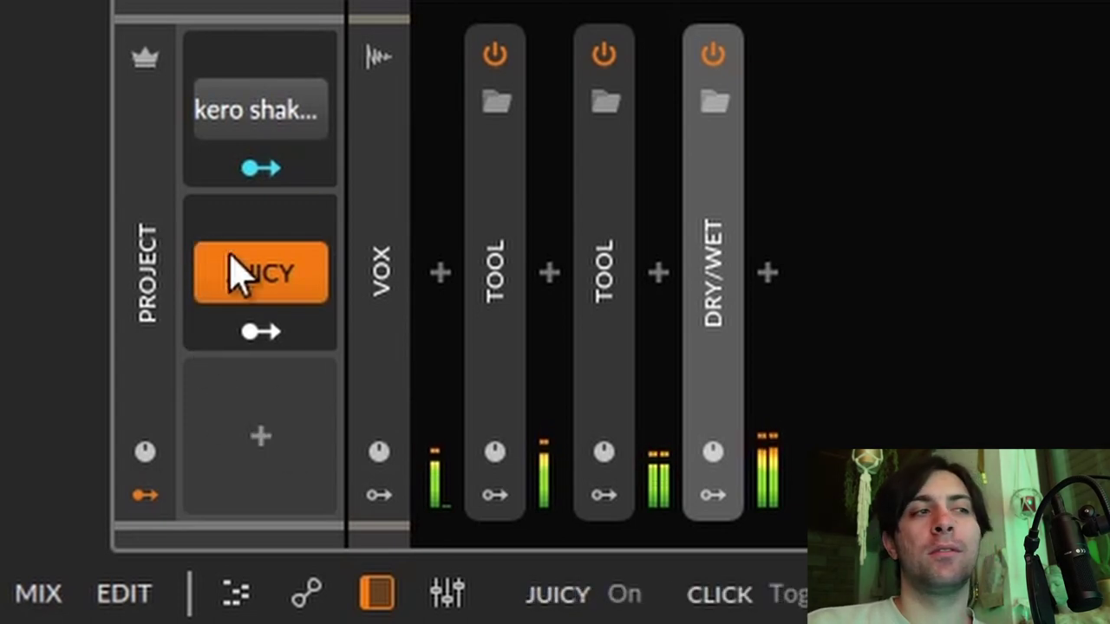
pyautogui.click(246, 286)
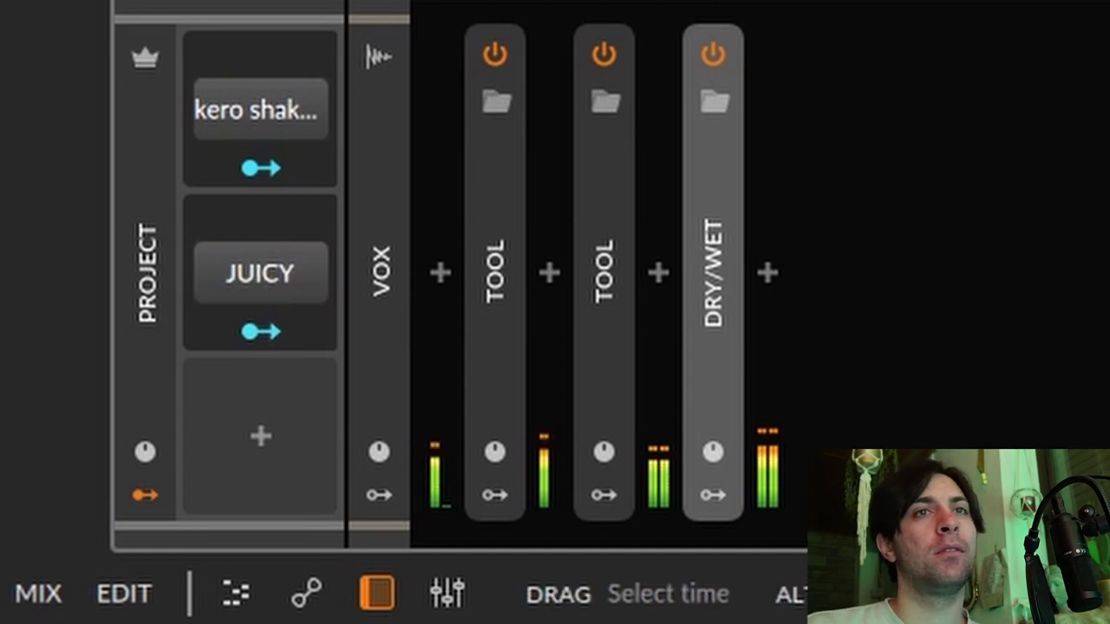
pyautogui.click(303, 299)
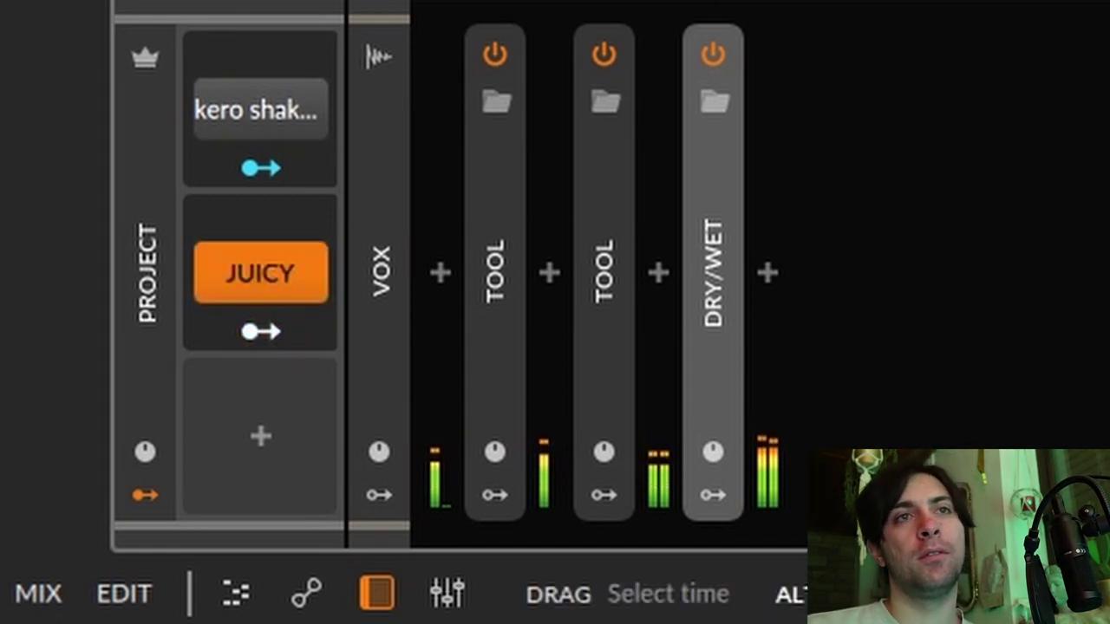
pyautogui.click(287, 293)
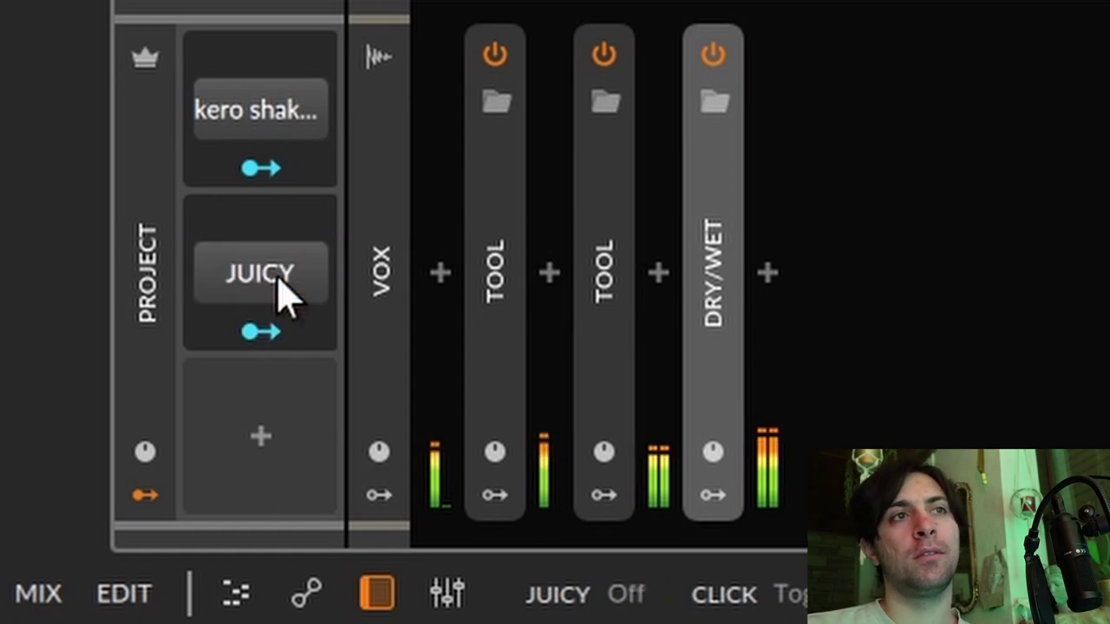
pyautogui.click(287, 293)
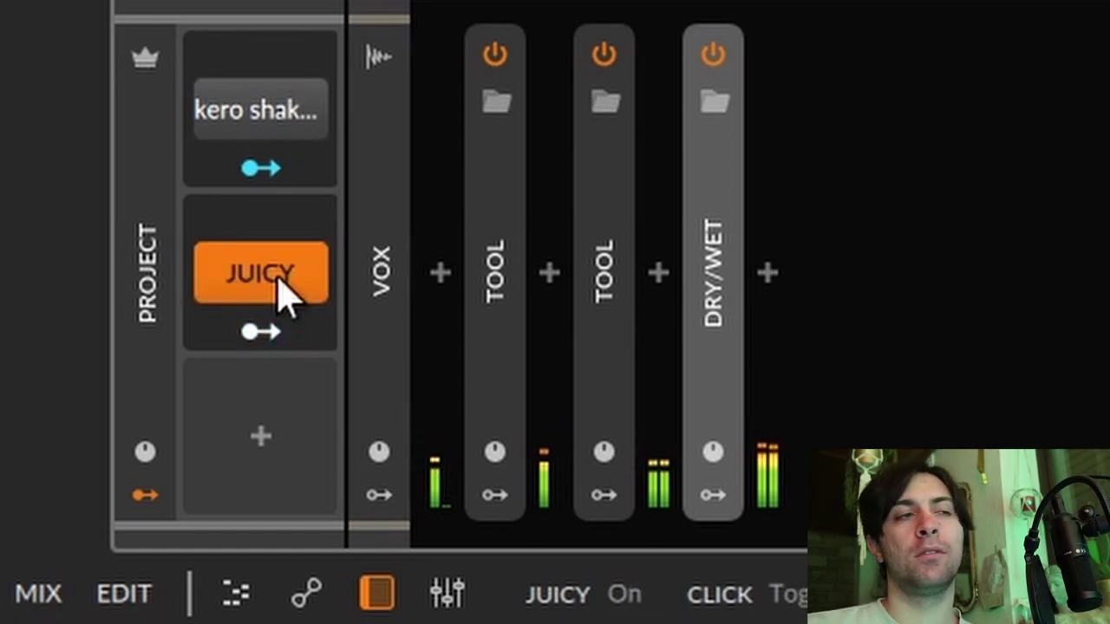
pyautogui.click(286, 293)
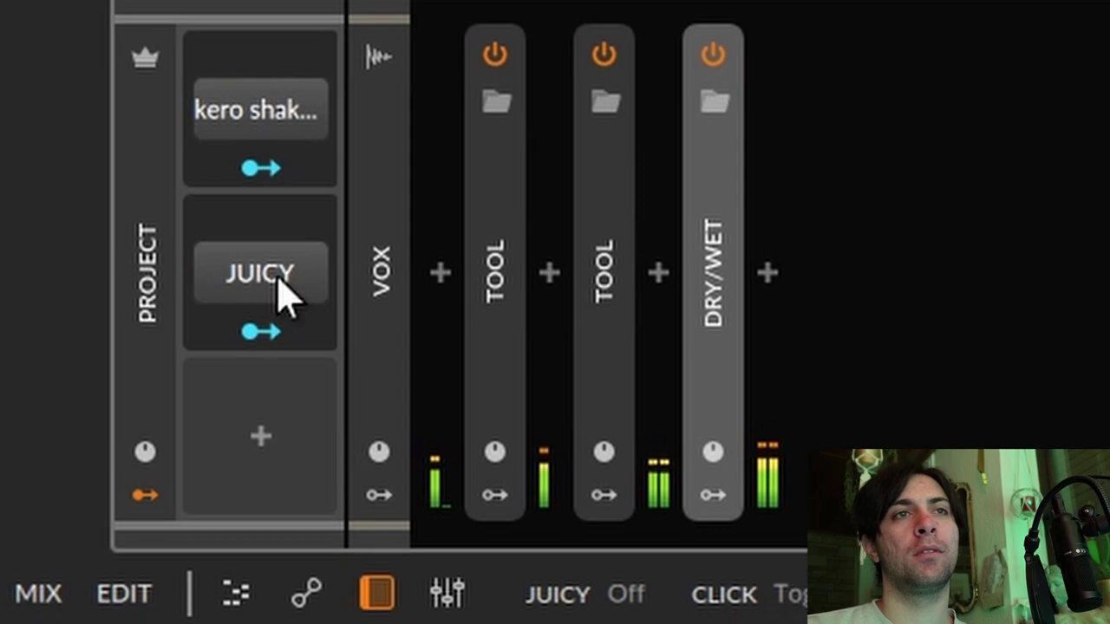
pyautogui.click(286, 293)
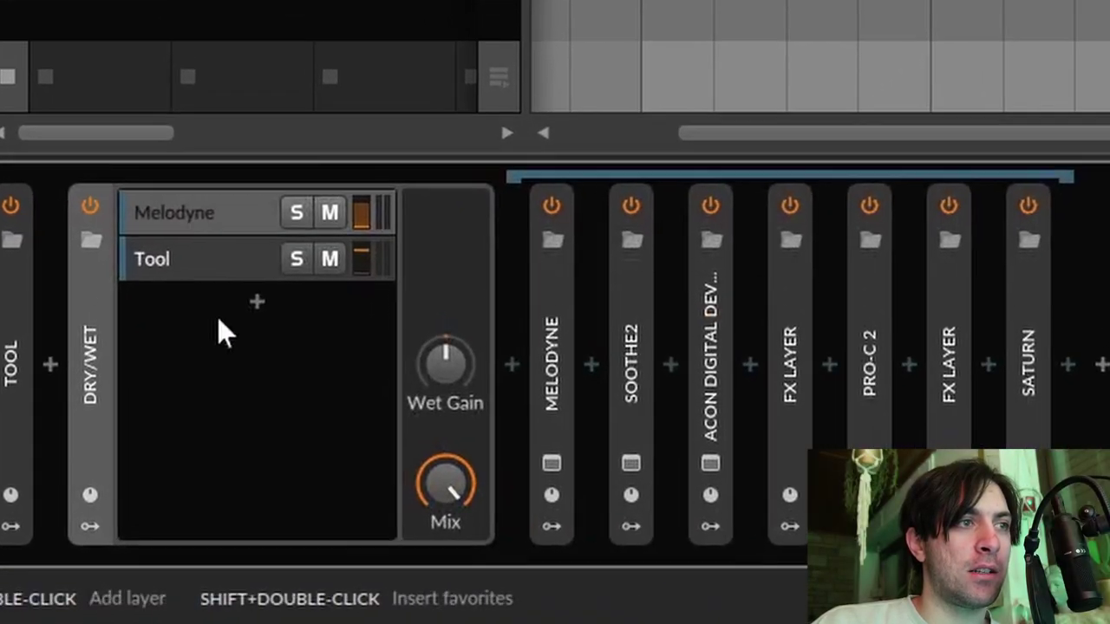
# - Examine the device chains of the Melodyne and Tool layers inside the DRY/WET container
pyautogui.click(198, 187)
pyautogui.click(211, 138)
pyautogui.click(154, 179)
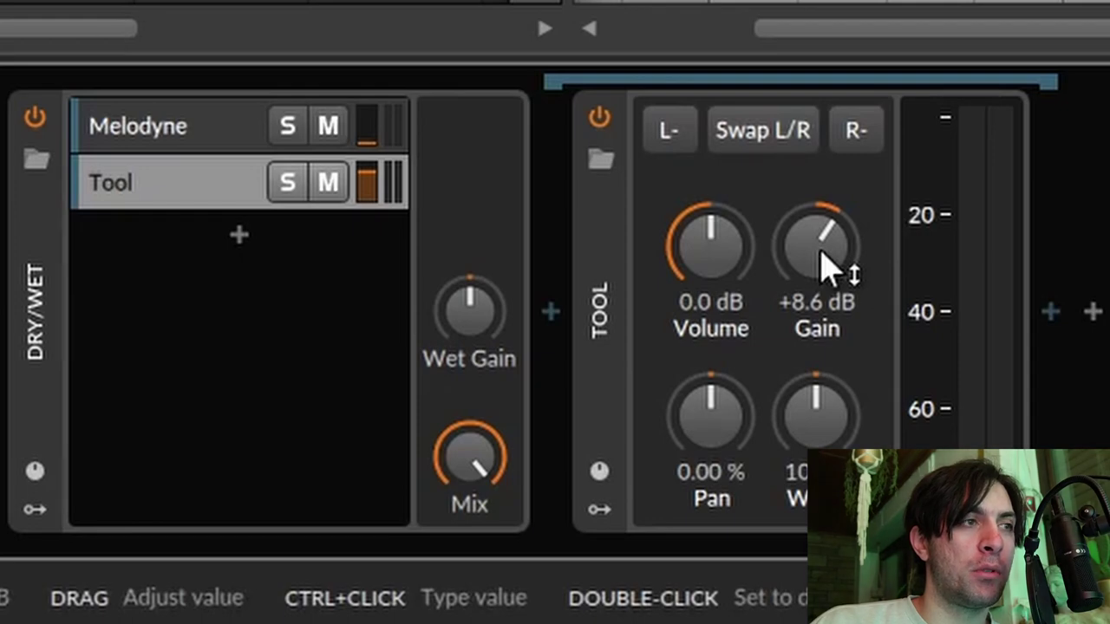
pyautogui.click(203, 148)
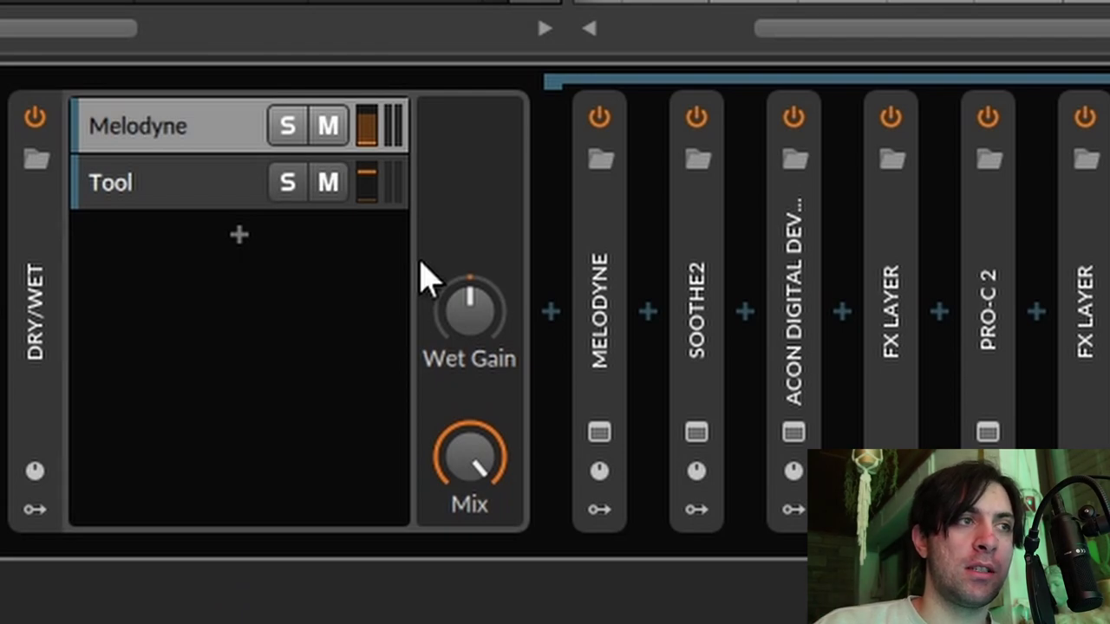
pyautogui.click(217, 201)
pyautogui.click(143, 139)
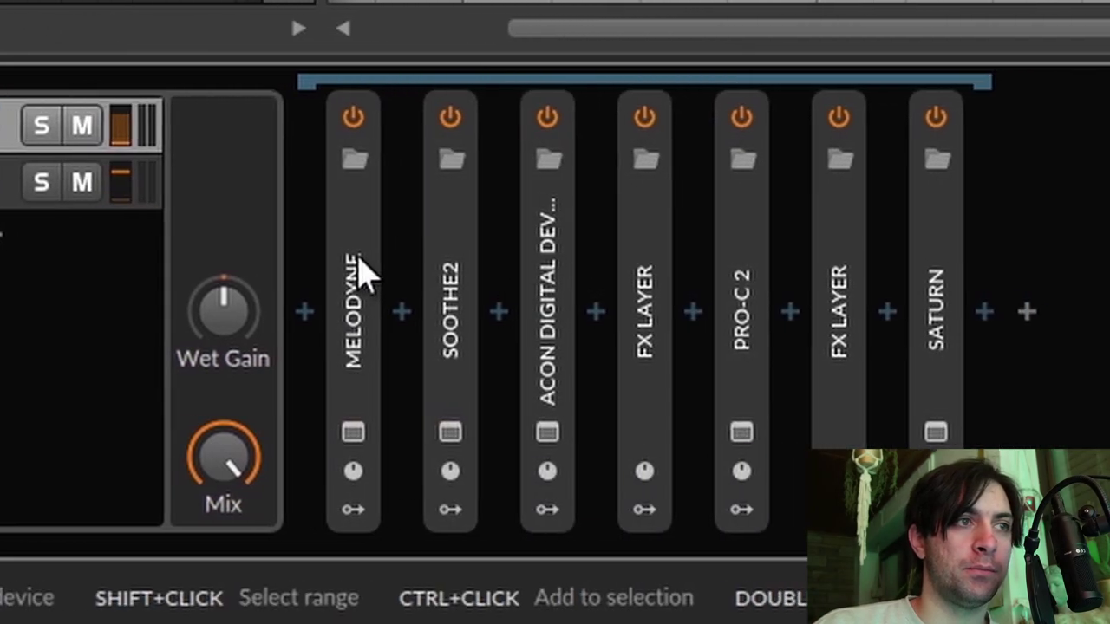
# - Deactivate all seven devices in the Melodyne layer's chain, from Melodyne through Saturn, including both FX Layers
pyautogui.keyDown('alt'); pyautogui.click(605, 260); pyautogui.keyUp('alt')
pyautogui.keyDown('alt'); pyautogui.click(698, 270); pyautogui.keyUp('alt')
pyautogui.keyDown('alt'); pyautogui.click(794, 283); pyautogui.keyUp('alt')
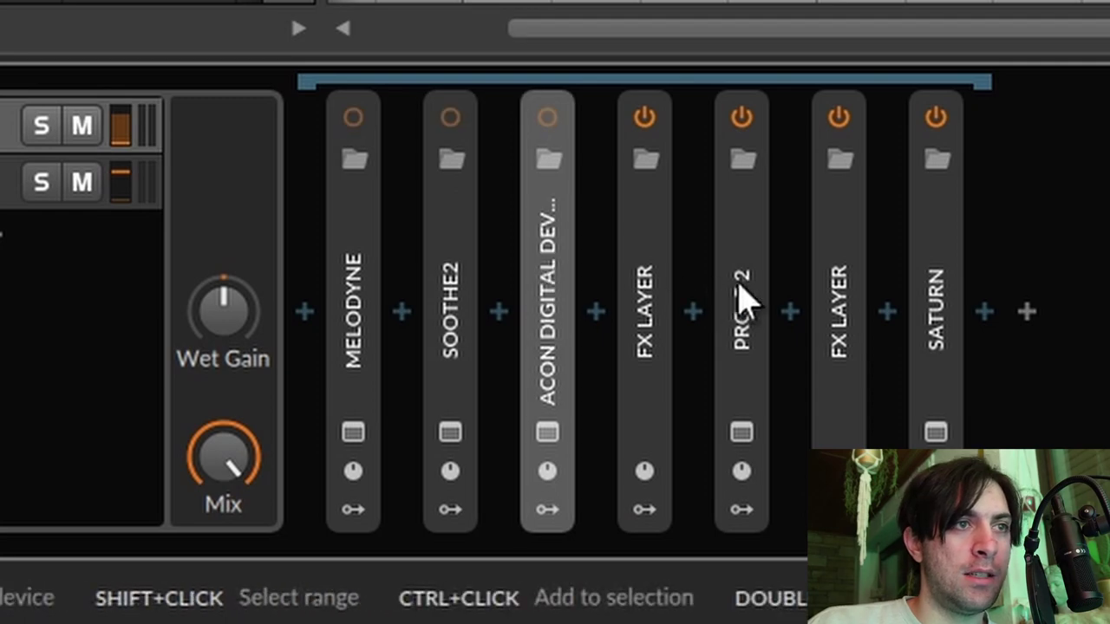
pyautogui.keyDown('alt'); pyautogui.click(989, 289); pyautogui.keyUp('alt')
pyautogui.click(833, 297)
pyautogui.hotkey('alt', 'a')
pyautogui.click(933, 302)
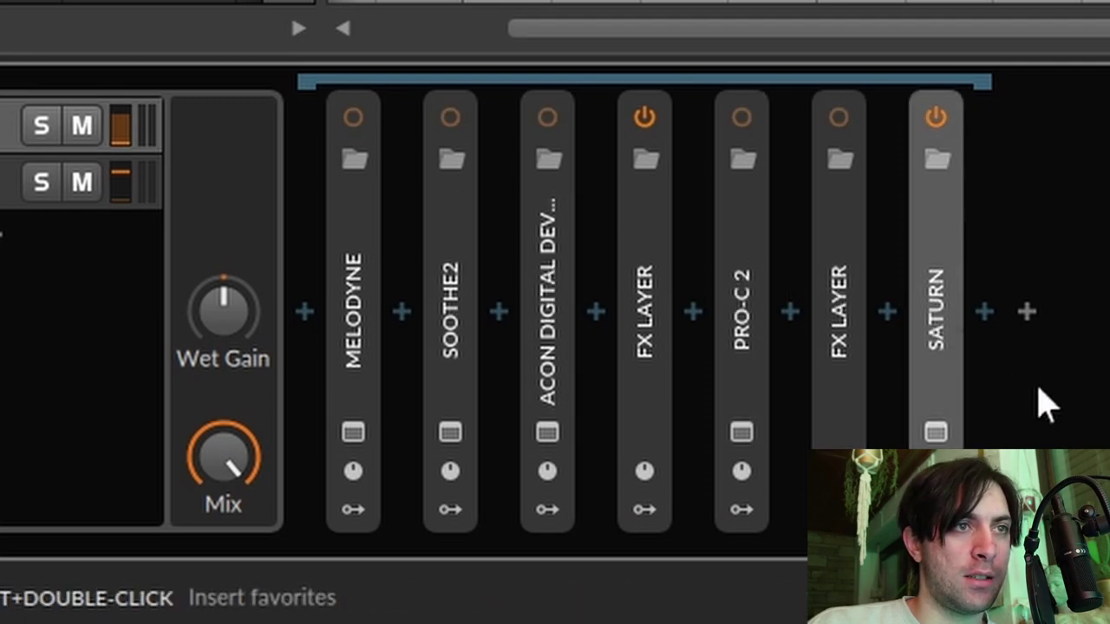
pyautogui.hotkey('alt', 'a')
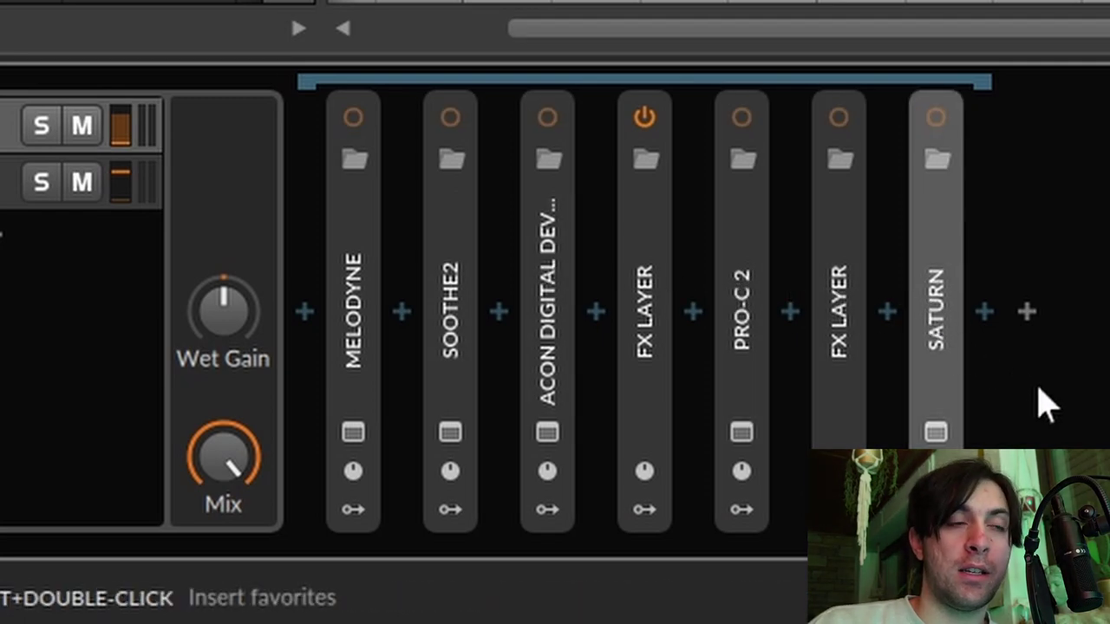
pyautogui.click(650, 309)
# - Insert the KeroVee pitch corrector before Melodyne in the wet layer's device chain
pyautogui.click(304, 311)
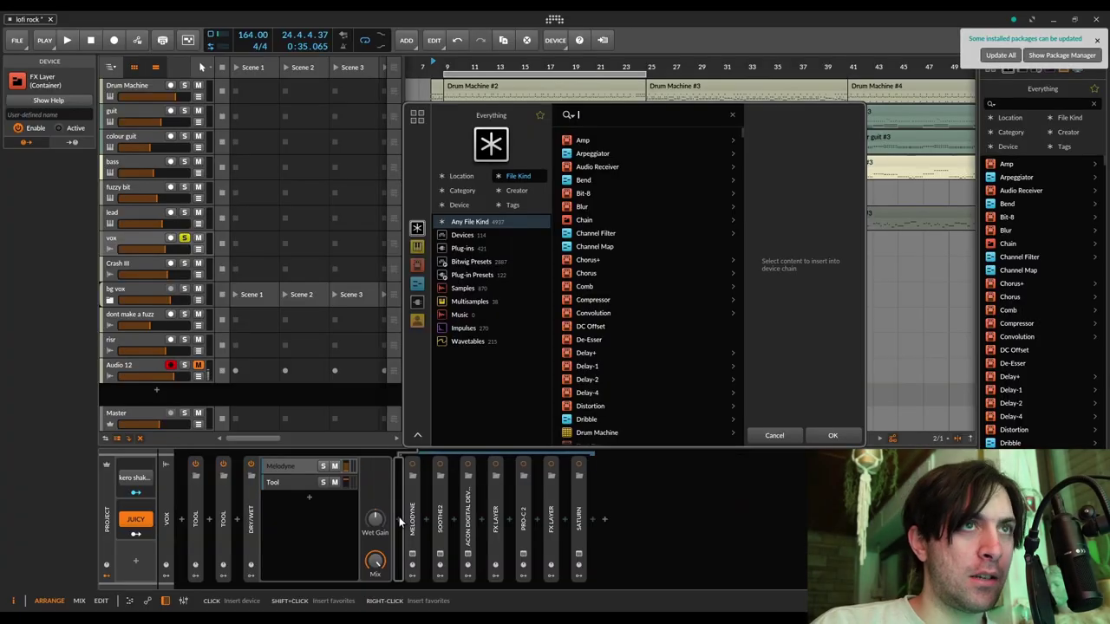
pyautogui.write('kero')
pyautogui.press('Return')
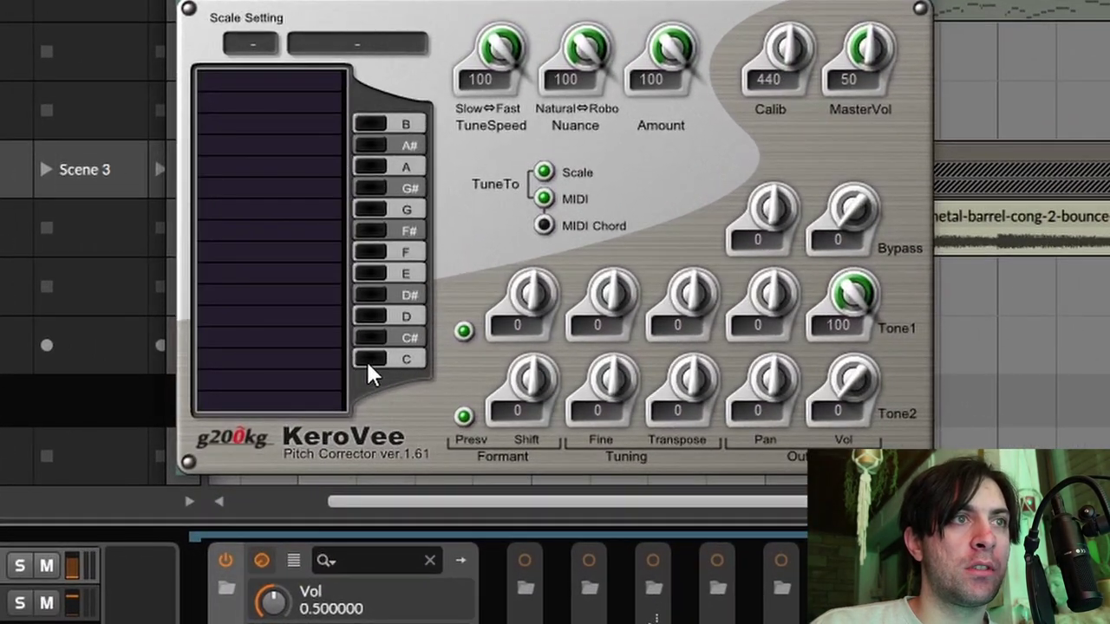
# - Enable the notes C, D, E, F, G, A and B in KeroVee for the A natural minor scale
pyautogui.click(442, 374)
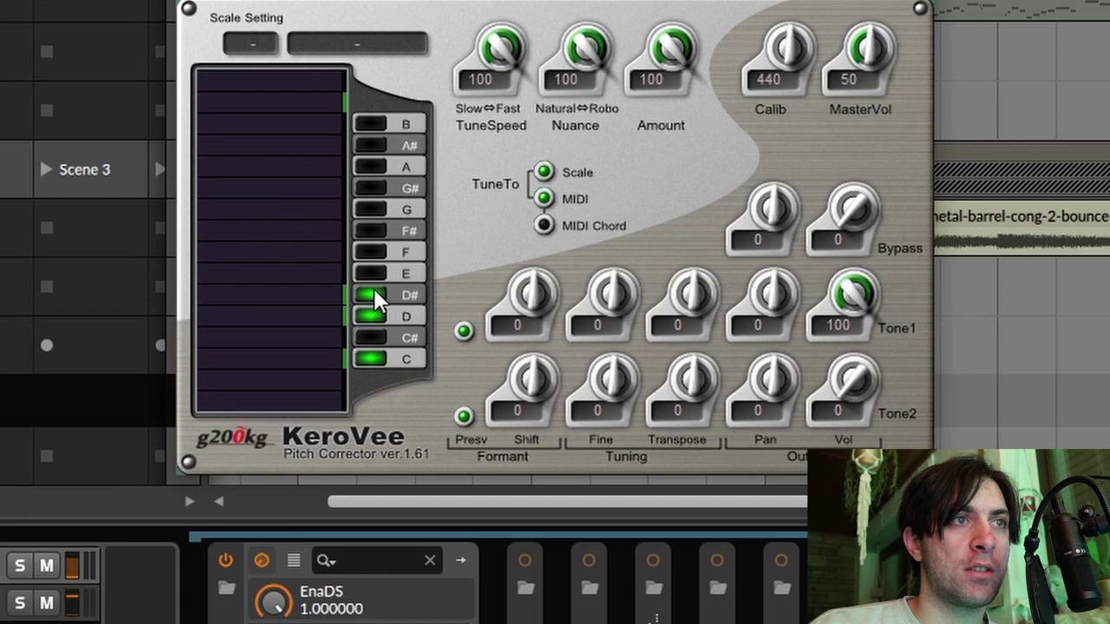
pyautogui.click(373, 295)
pyautogui.click(374, 273)
pyautogui.click(373, 165)
pyautogui.click(373, 126)
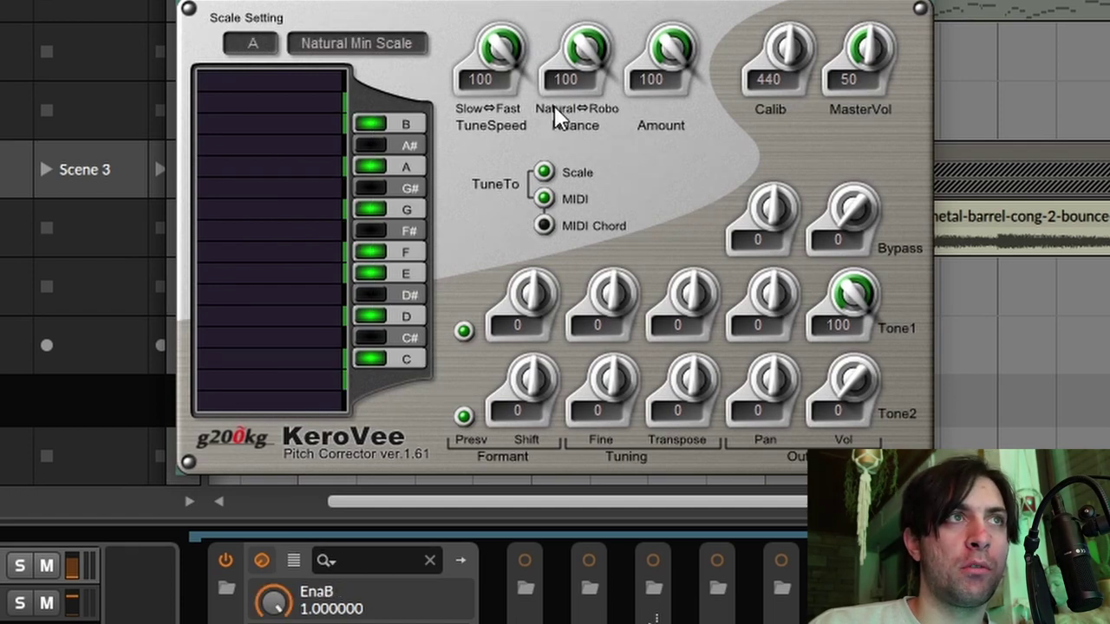
# - Play the vocals and audition Tone1 transposed to 12 and -12, returning the transpose to 0
pyautogui.press('space')
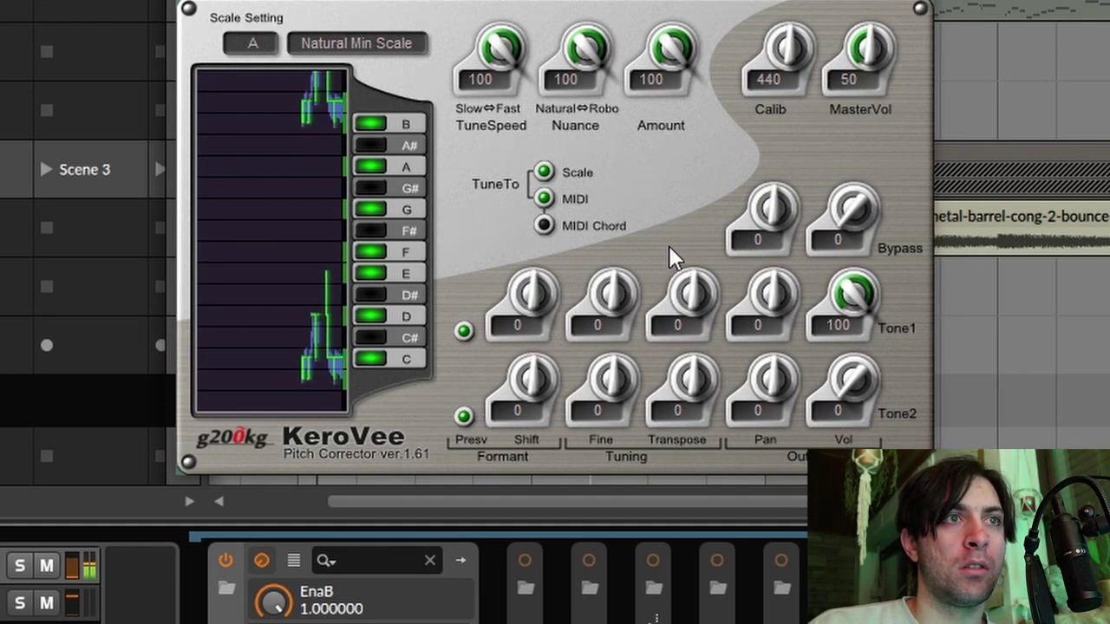
pyautogui.moveTo(694, 300); pyautogui.dragTo(681, 244)
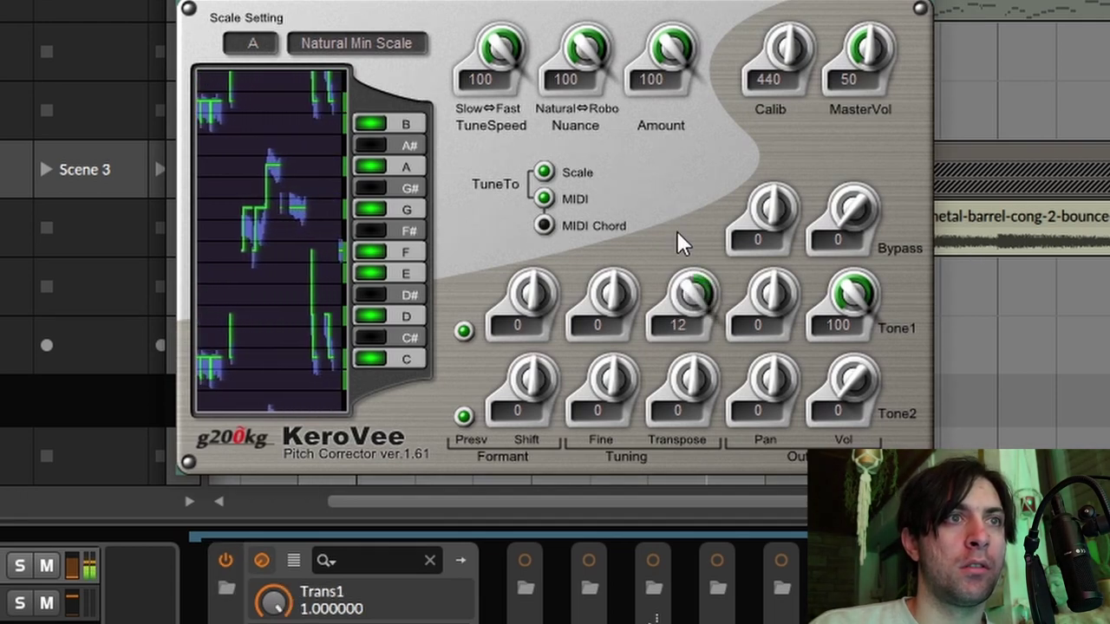
pyautogui.moveTo(690, 286); pyautogui.dragTo(689, 391)
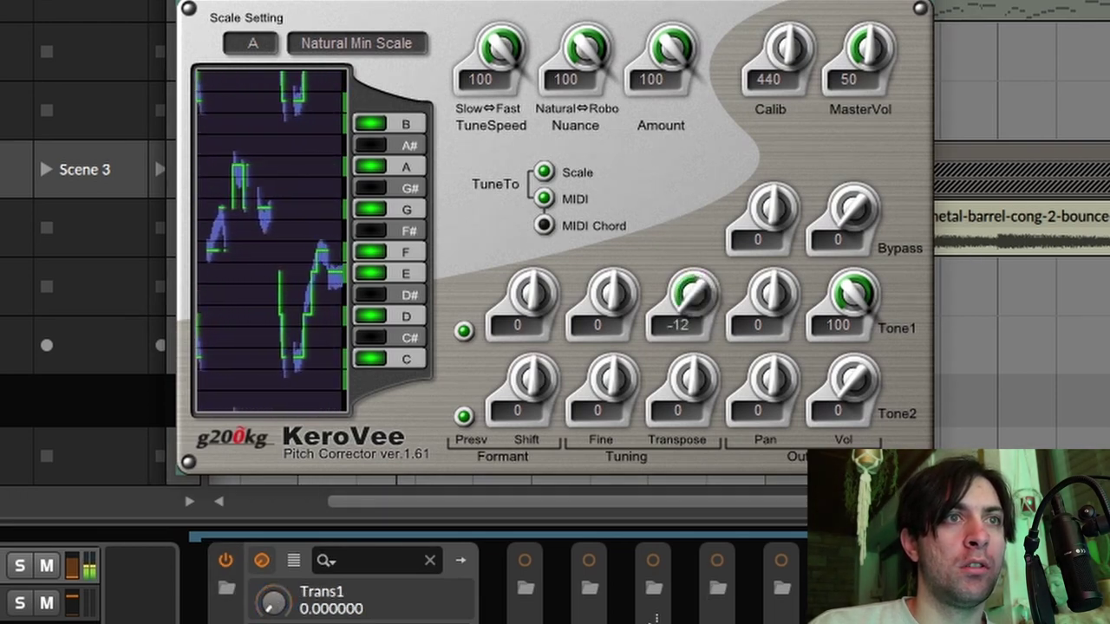
pyautogui.moveTo(667, 546); pyautogui.dragTo(678, 479)
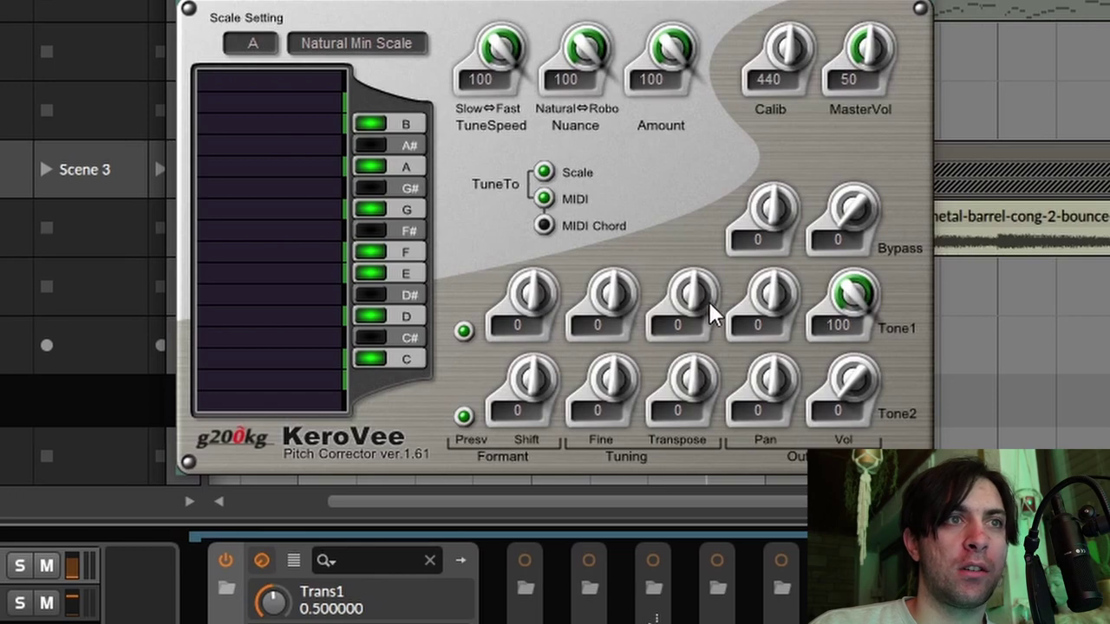
# - Set Tone1's transpose to 12, turn off its formant preservation and lower its formant shift to -83
pyautogui.moveTo(707, 301); pyautogui.dragTo(637, 75)
pyautogui.moveTo(532, 292); pyautogui.dragTo(561, 321)
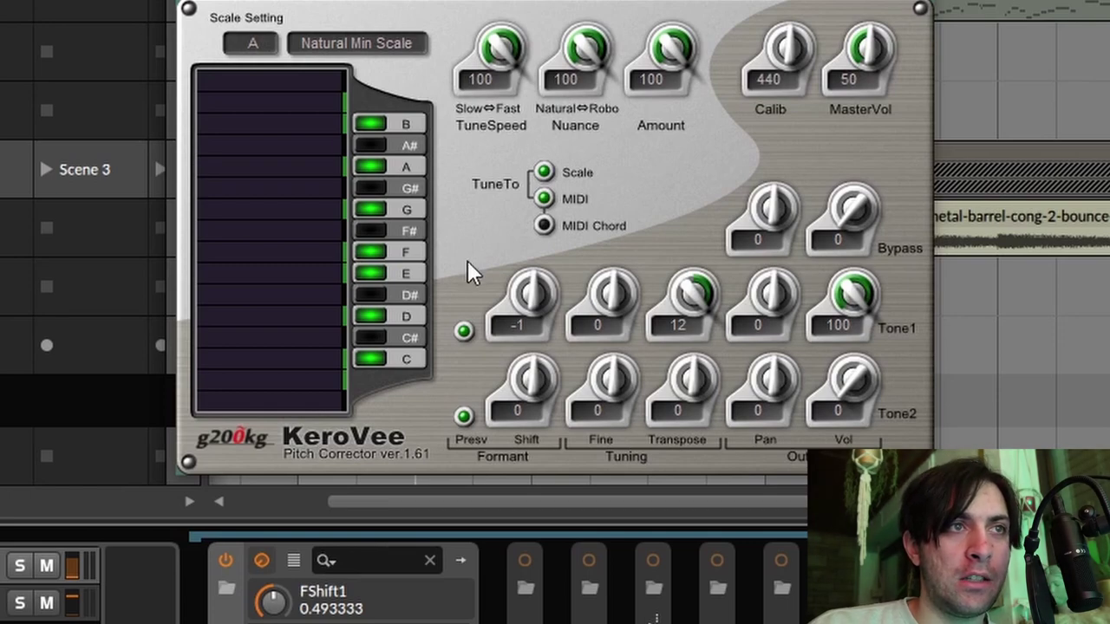
pyautogui.click(463, 331)
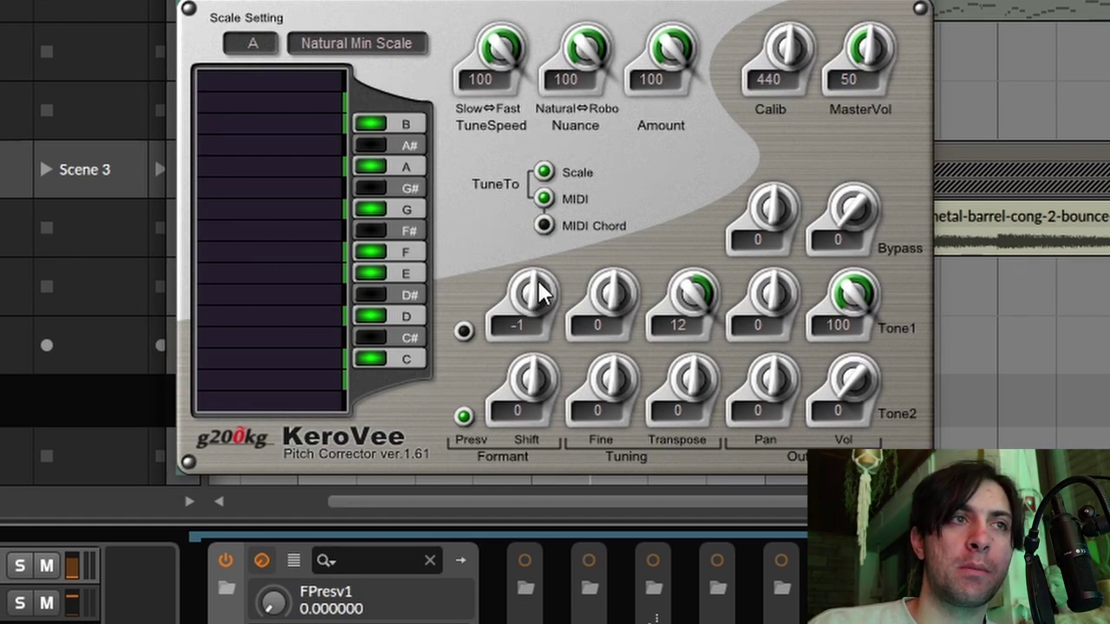
pyautogui.moveTo(537, 294)
pyautogui.mouseDown()
pyautogui.moveTo(535, 379)
pyautogui.moveTo(555, 501)
pyautogui.moveTo(536, 454)
pyautogui.mouseUp()
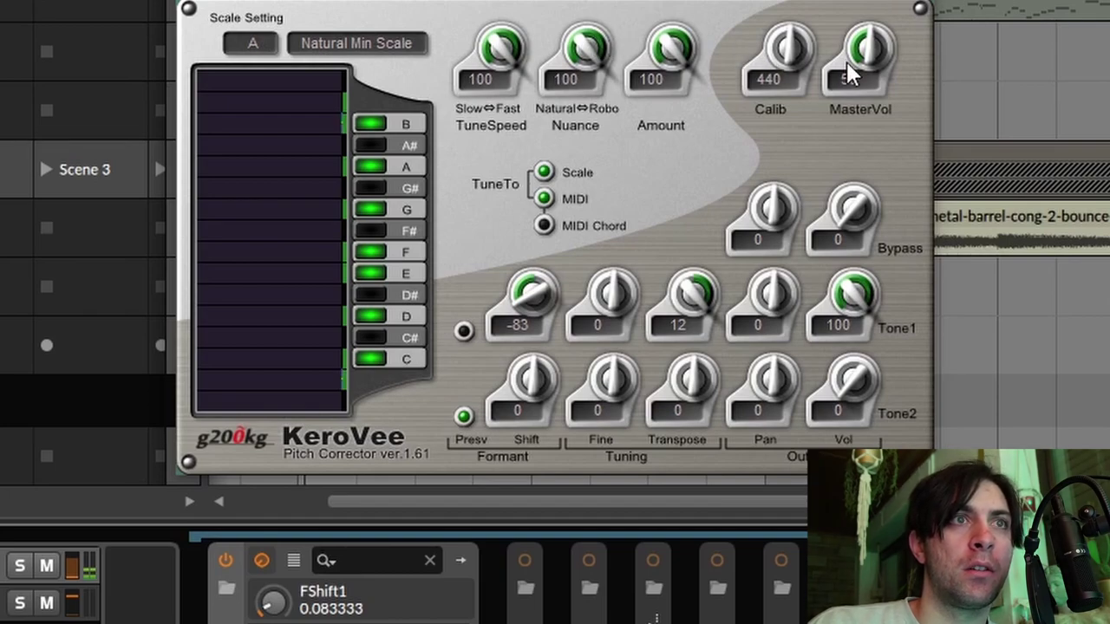
# - Raise KeroVee's master volume to 57 and switch the device off and on to compare levels
pyautogui.moveTo(866, 59); pyautogui.dragTo(866, 50)
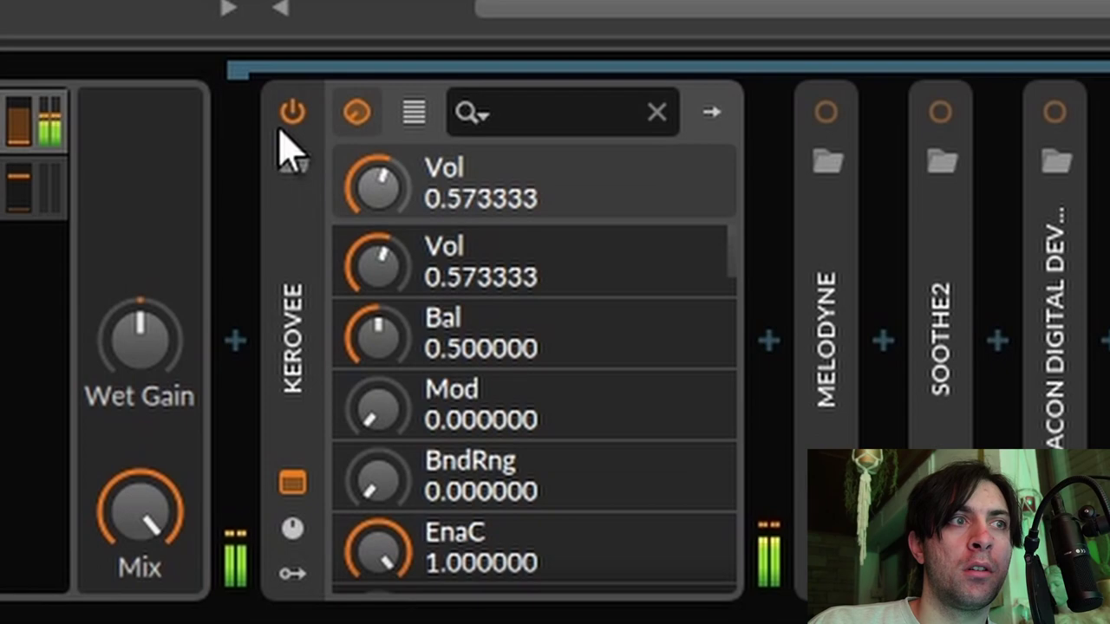
pyautogui.click(261, 323)
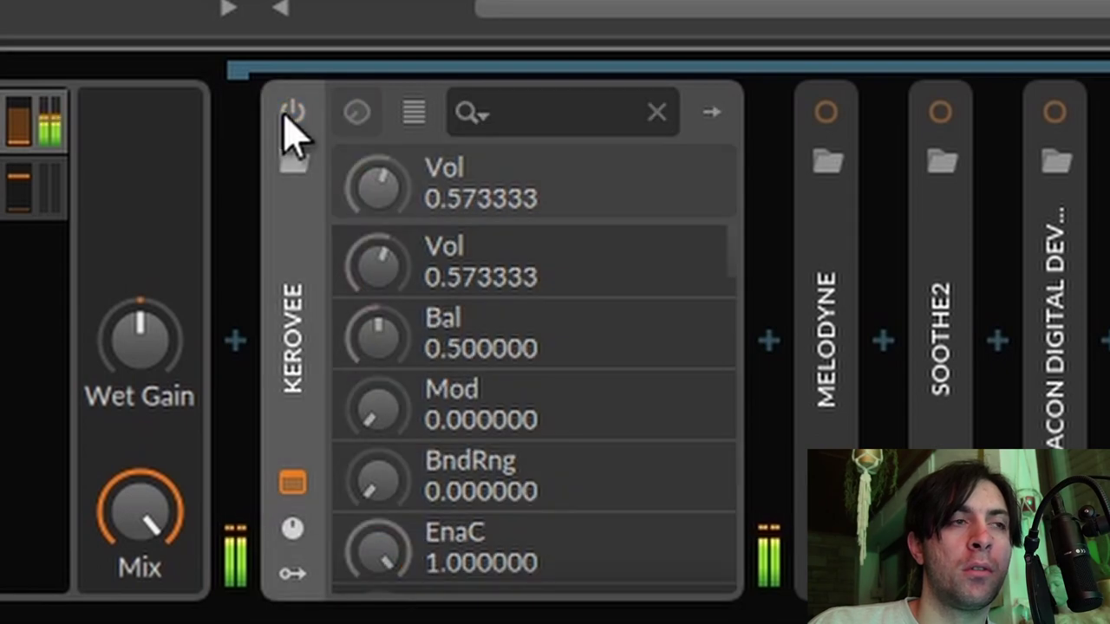
pyautogui.click(288, 115)
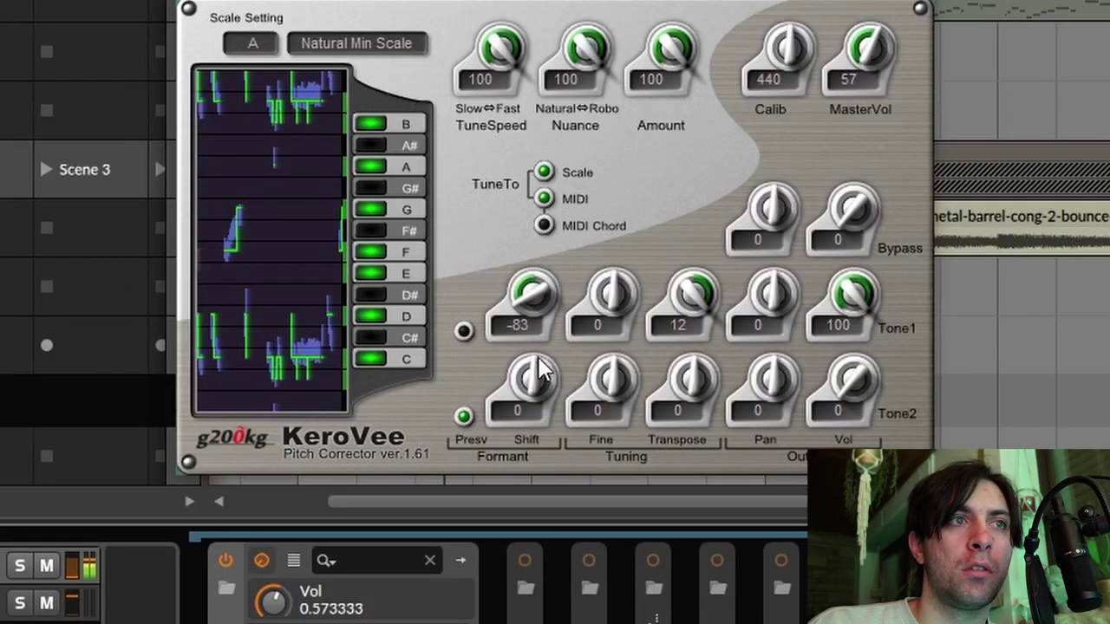
# - Adjust Tone1's formant shift to -82 and set Tone2 to volume 100, transpose 12 and formant shift -70
pyautogui.moveTo(536, 308)
pyautogui.mouseDown()
pyautogui.moveTo(535, 221)
pyautogui.moveTo(531, 298)
pyautogui.mouseUp()
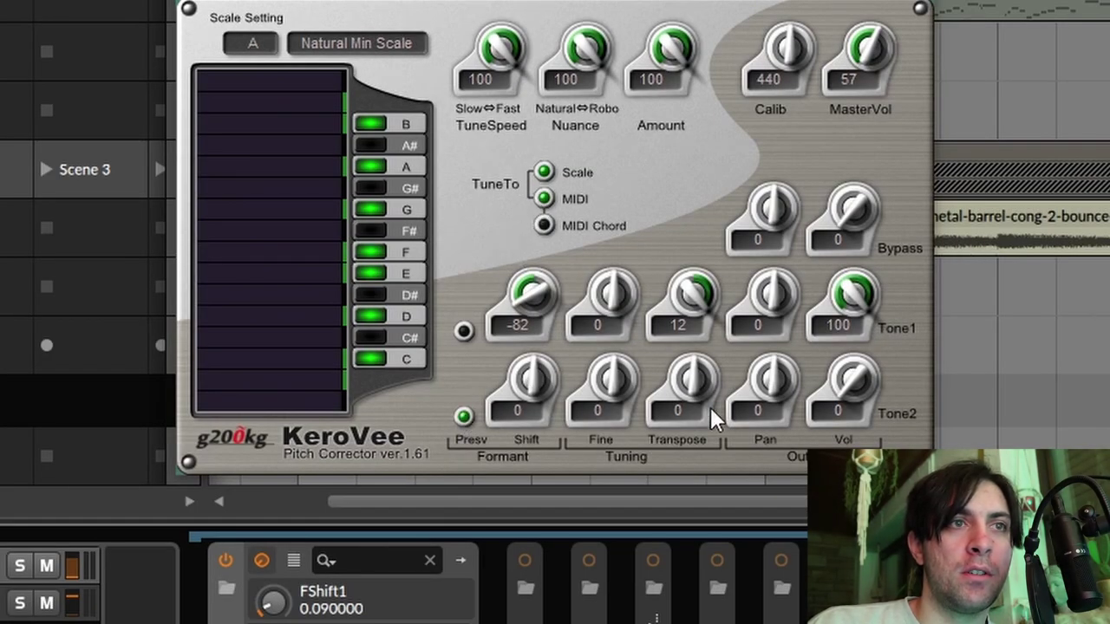
pyautogui.moveTo(862, 382); pyautogui.dragTo(863, 347)
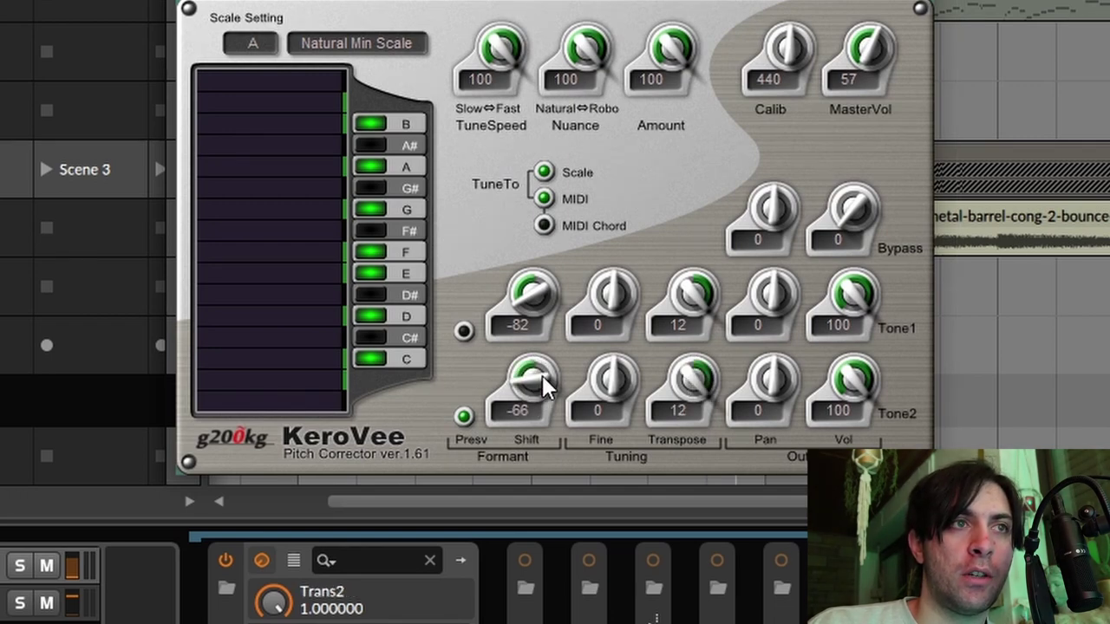
pyautogui.moveTo(537, 389); pyautogui.dragTo(529, 381)
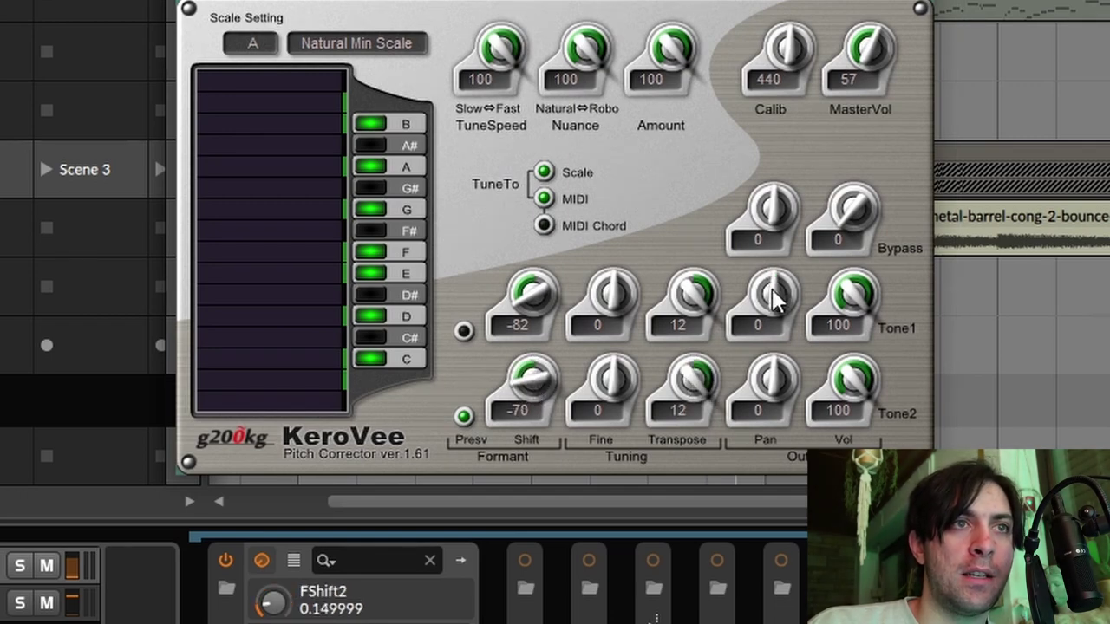
# - Pan Tone1 to -100 and Tone2 to 100, and set Tone2's formant shift to -73 with formant preservation off
pyautogui.moveTo(774, 303); pyautogui.dragTo(741, 607)
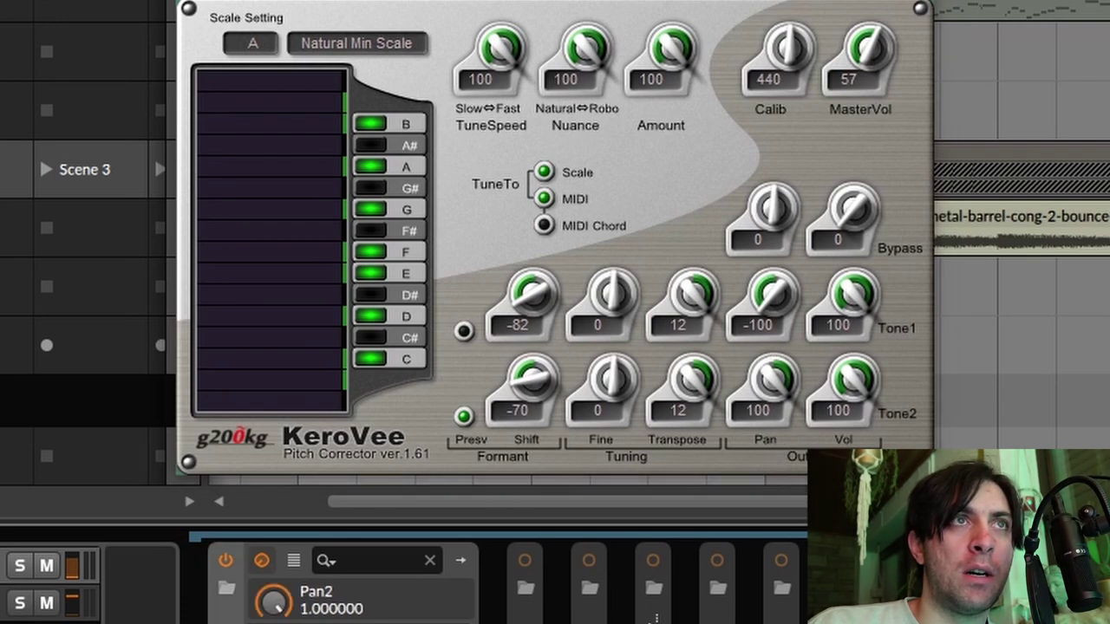
pyautogui.moveTo(534, 386); pyautogui.dragTo(539, 319)
pyautogui.click(463, 416)
pyautogui.moveTo(540, 386); pyautogui.dragTo(537, 415)
# - Detune the two voices against each other by raising Tone1's fine tuning slightly and setting Tone2's to -13
pyautogui.moveTo(613, 390); pyautogui.dragTo(614, 400)
pyautogui.moveTo(615, 304); pyautogui.dragTo(621, 274)
pyautogui.moveTo(623, 382); pyautogui.dragTo(624, 396)
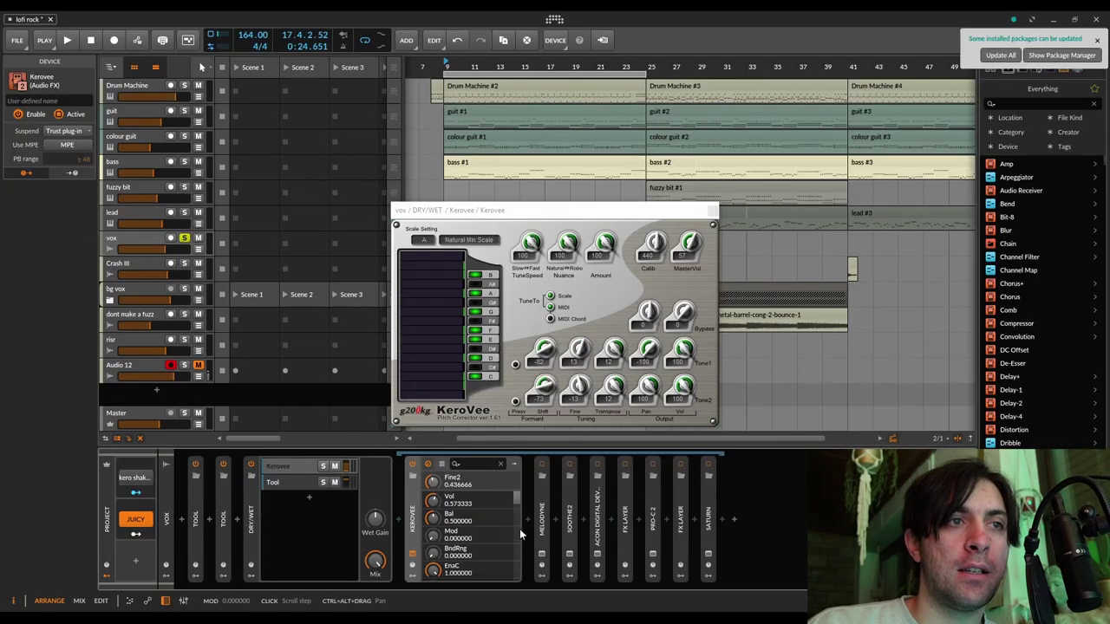
# - Insert a Tool device between KeroVee and Melodyne in the wet layer's chain
pyautogui.click(528, 520)
pyautogui.write('tool')
pyautogui.press('Return')
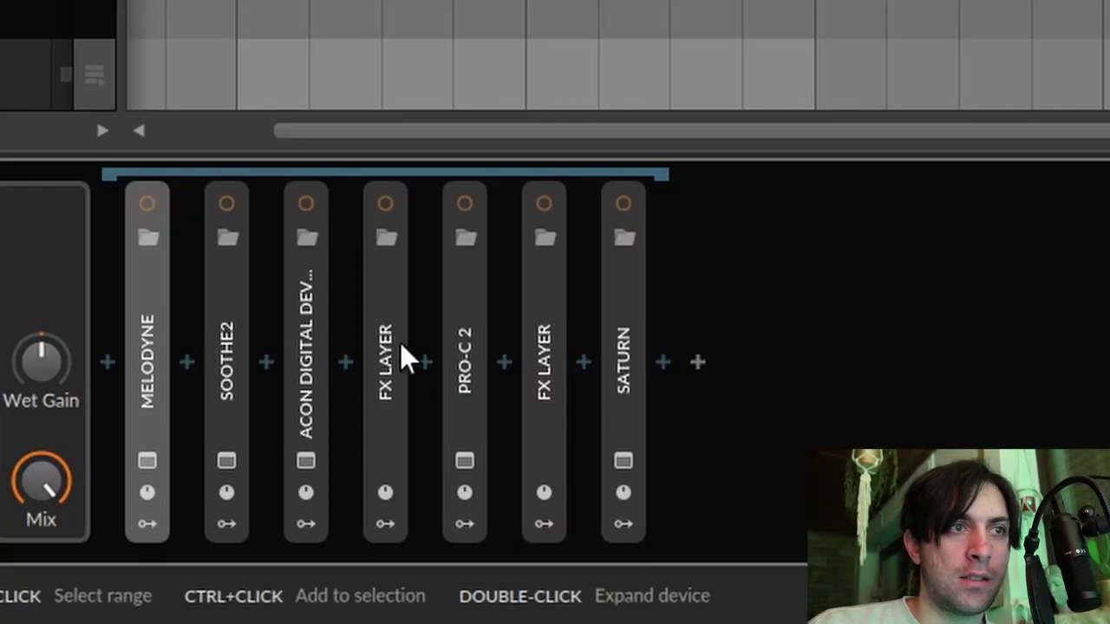
# - Activate and expand the FX Layer after Acon Digital DeVerberate, and expand the nested FX Layer inside its Low+Mids chain
pyautogui.click(396, 344)
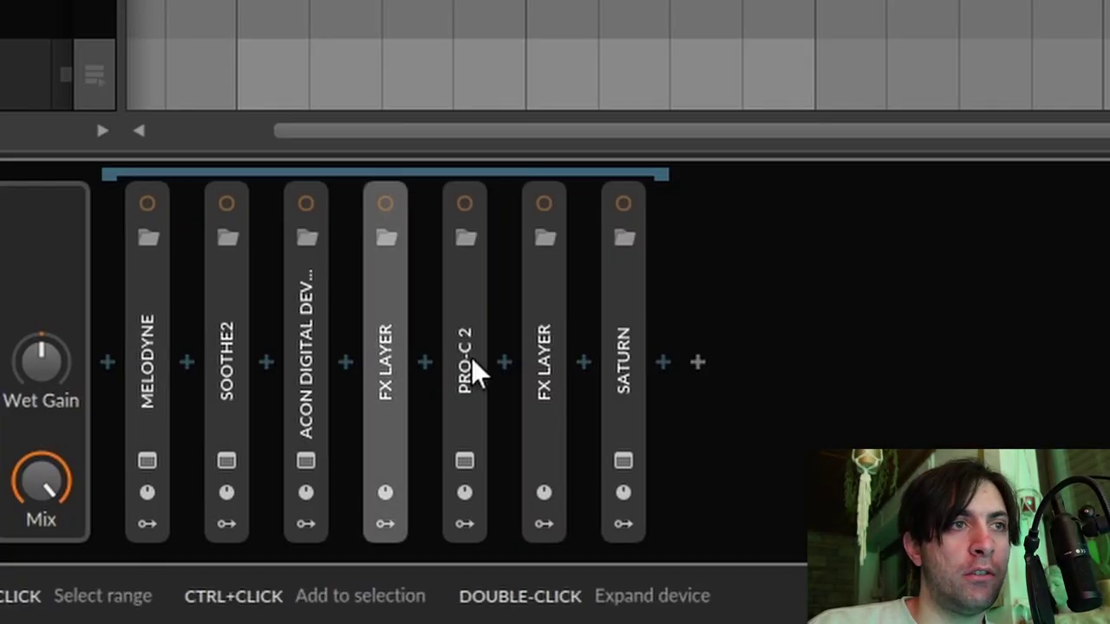
pyautogui.doubleClick(386, 368)
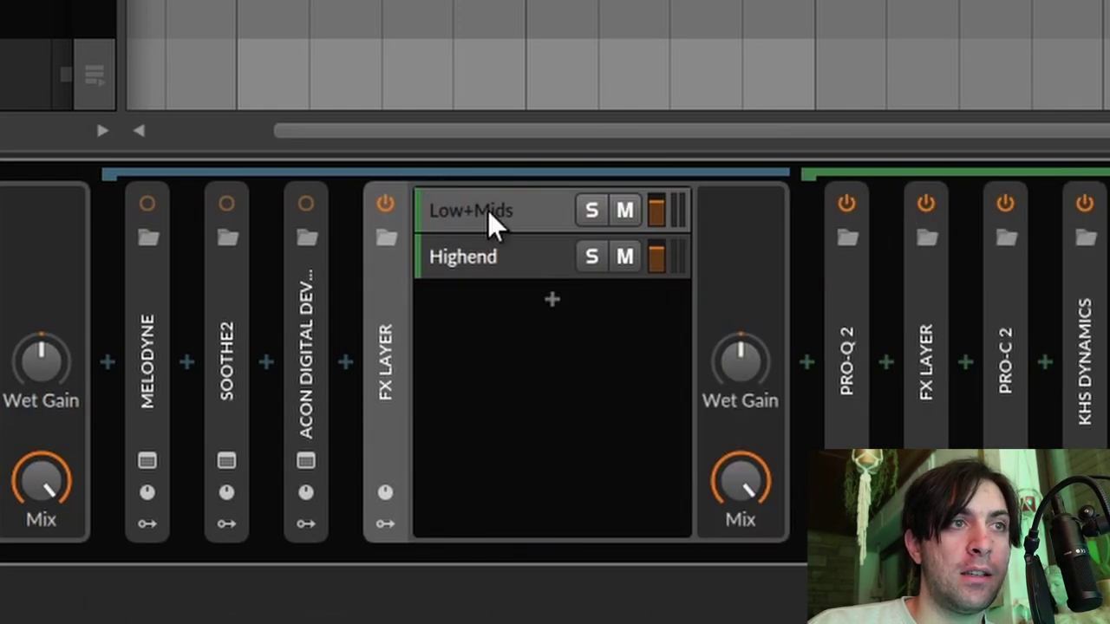
pyautogui.click(511, 222)
pyautogui.click(930, 411)
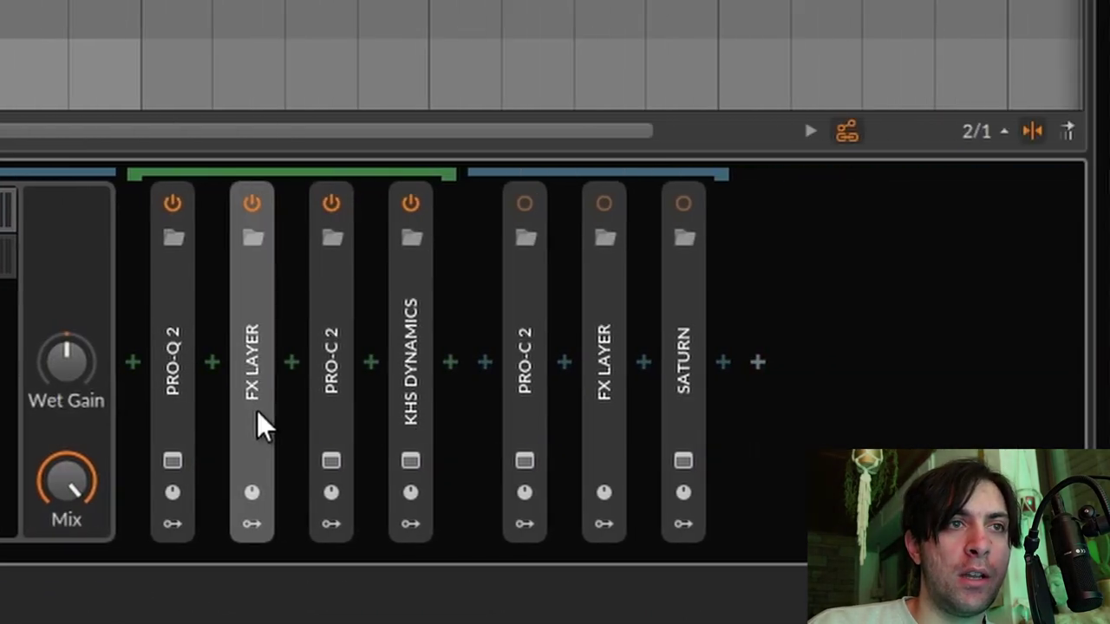
pyautogui.doubleClick(257, 411)
# - Look through the nested FX Layer's WIDE and MONO chains, including the MONO chain's KeroVee settings
pyautogui.click(256, 265)
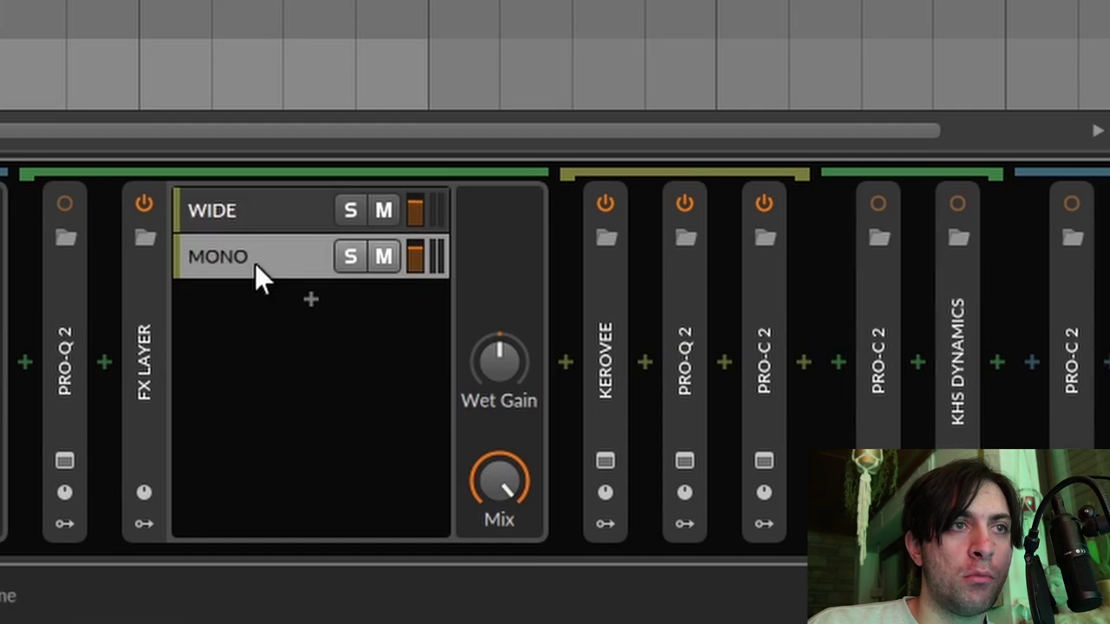
pyautogui.click(238, 207)
pyautogui.click(227, 248)
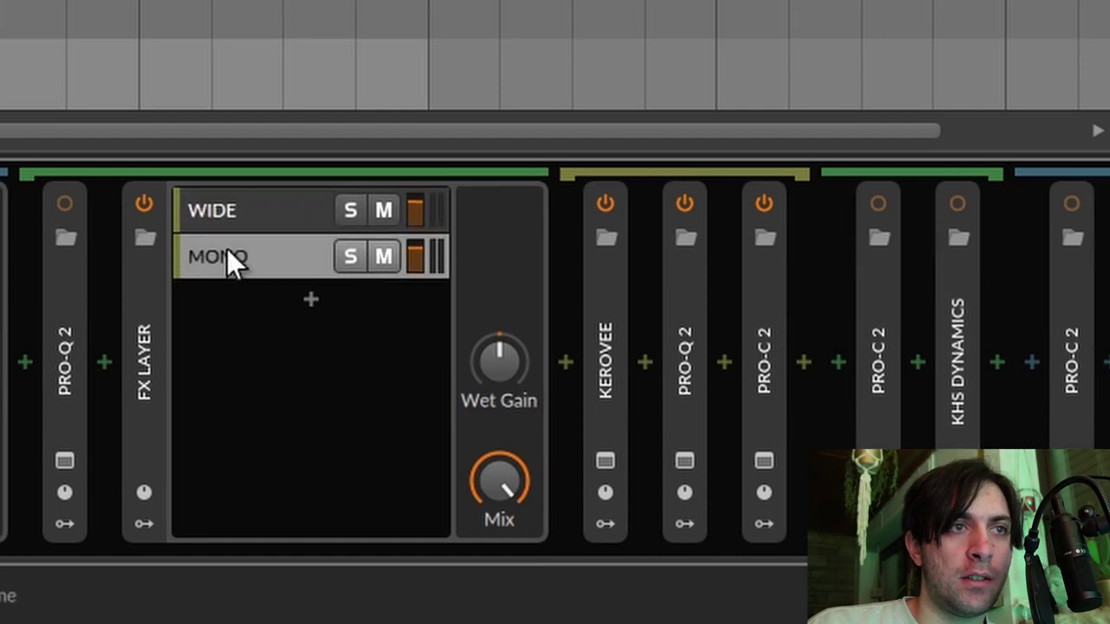
pyautogui.click(606, 459)
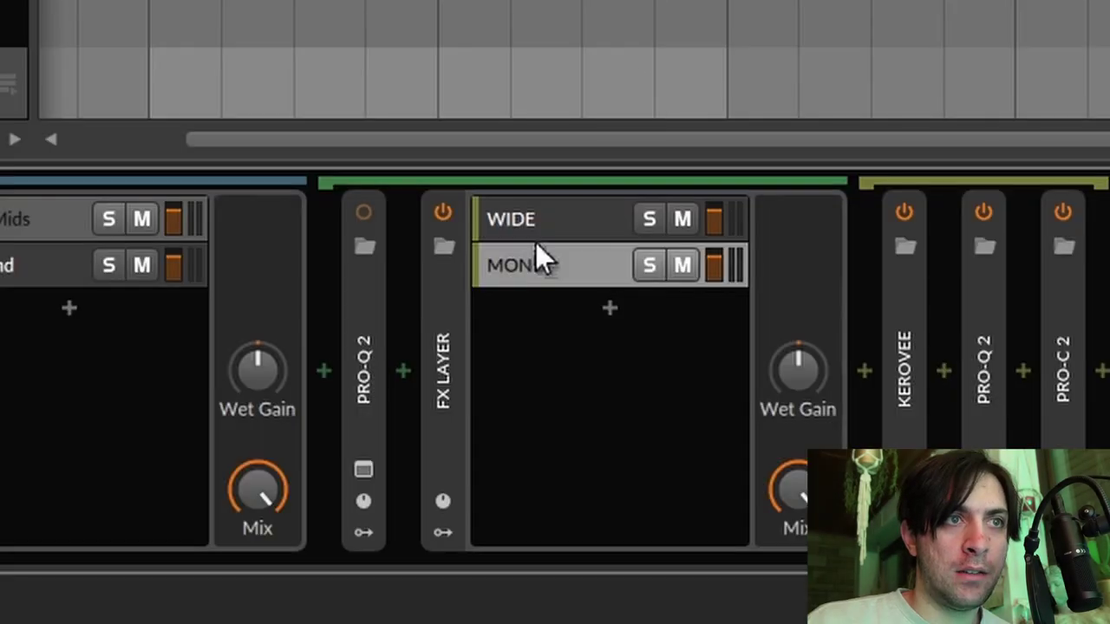
pyautogui.click(534, 234)
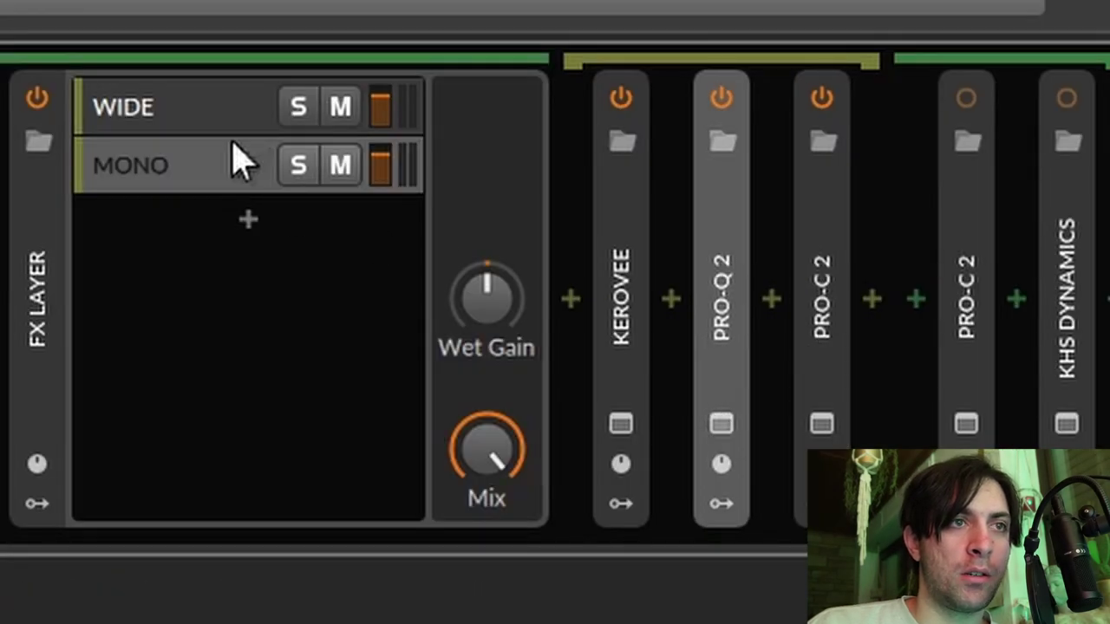
# - Inspect the EQ curve of the MONO chain's Pro-Q 2 and close its window
pyautogui.click(199, 174)
pyautogui.click(721, 423)
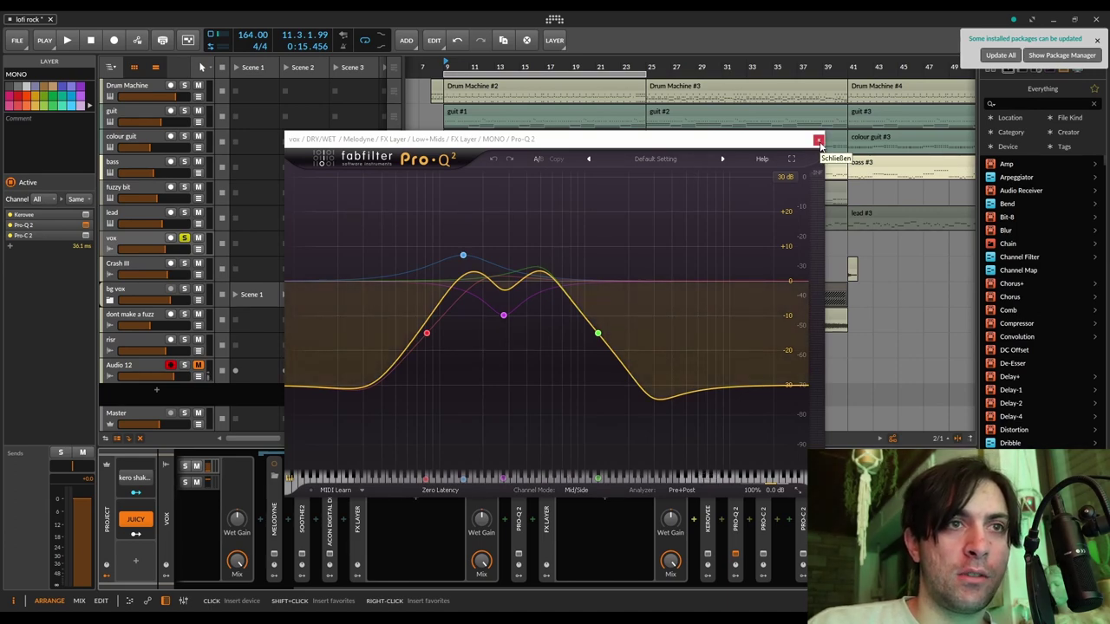
pyautogui.moveTo(798, 138); pyautogui.dragTo(720, 93)
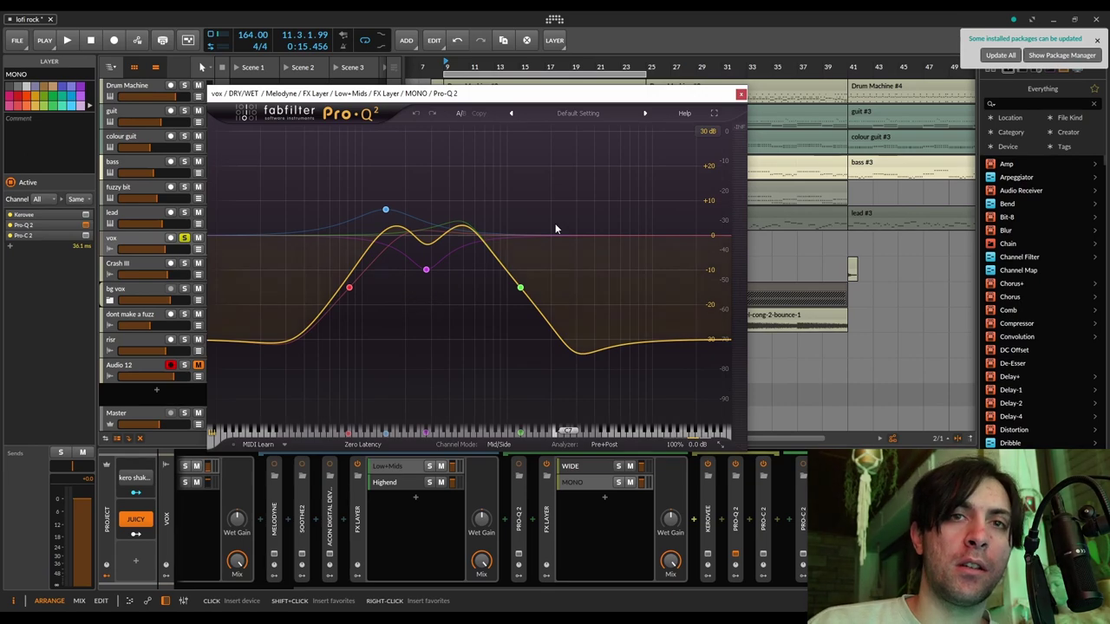
pyautogui.click(741, 94)
# - Inspect the EQ curve of the WIDE chain's Pro-Q 2 and close its window
pyautogui.click(606, 467)
pyautogui.click(706, 556)
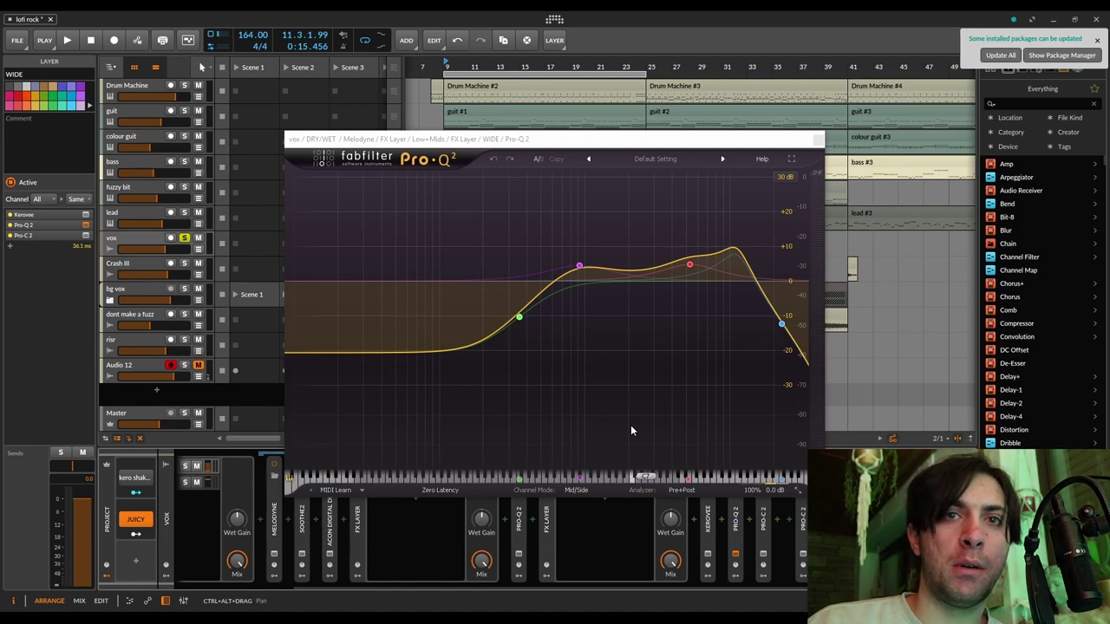
pyautogui.click(818, 139)
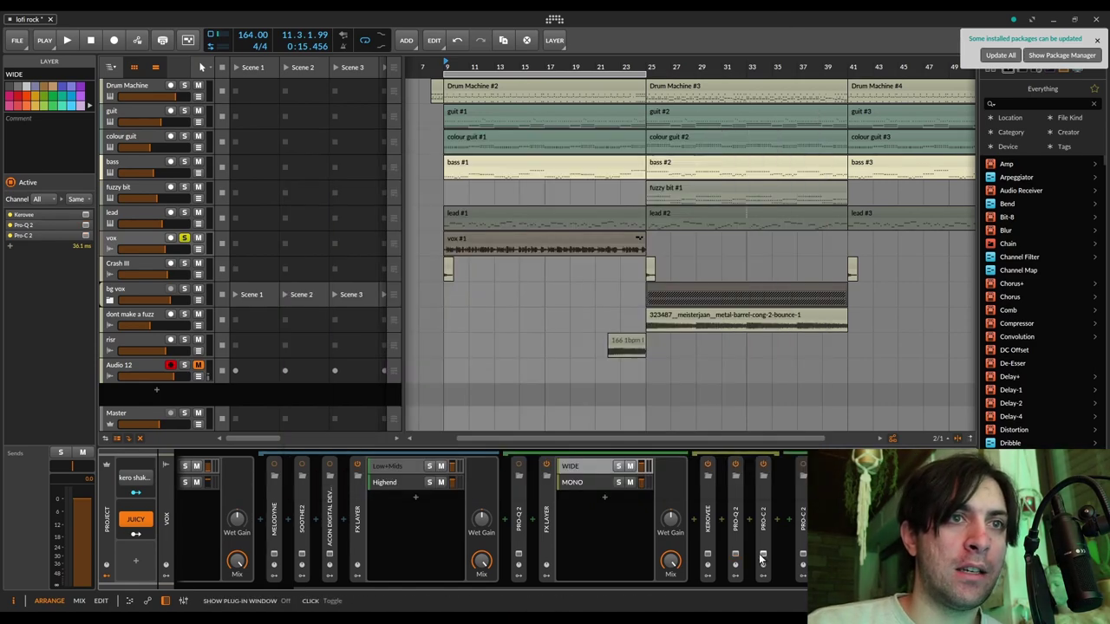
# - Open the WIDE chain's Pro-C 2 with its level display expanded and play the vocal to observe the compression
pyautogui.click(762, 554)
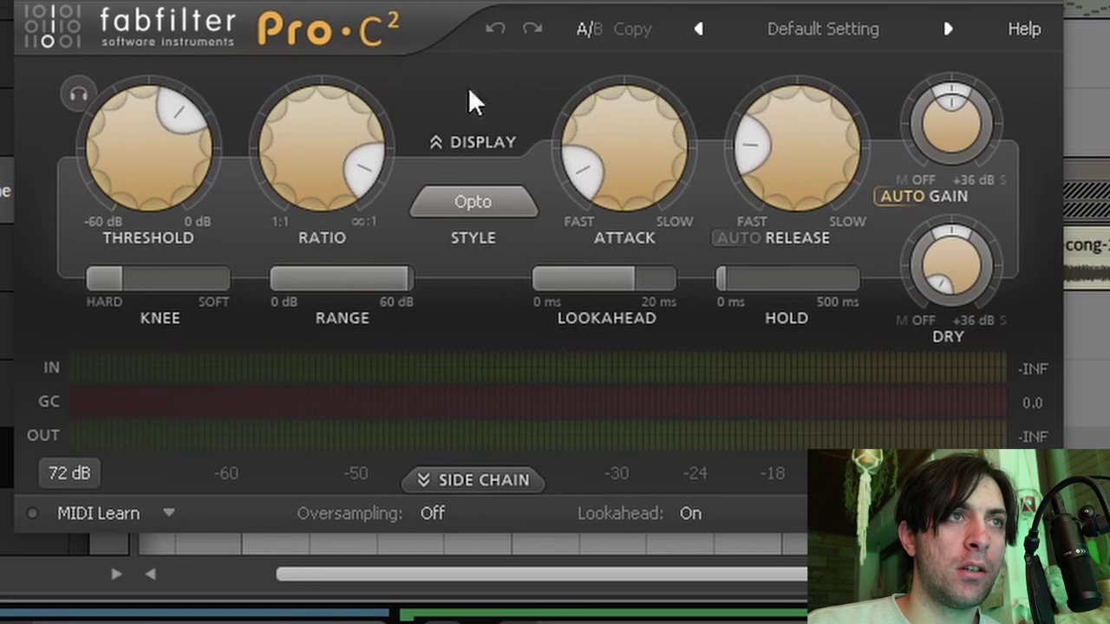
pyautogui.click(469, 139)
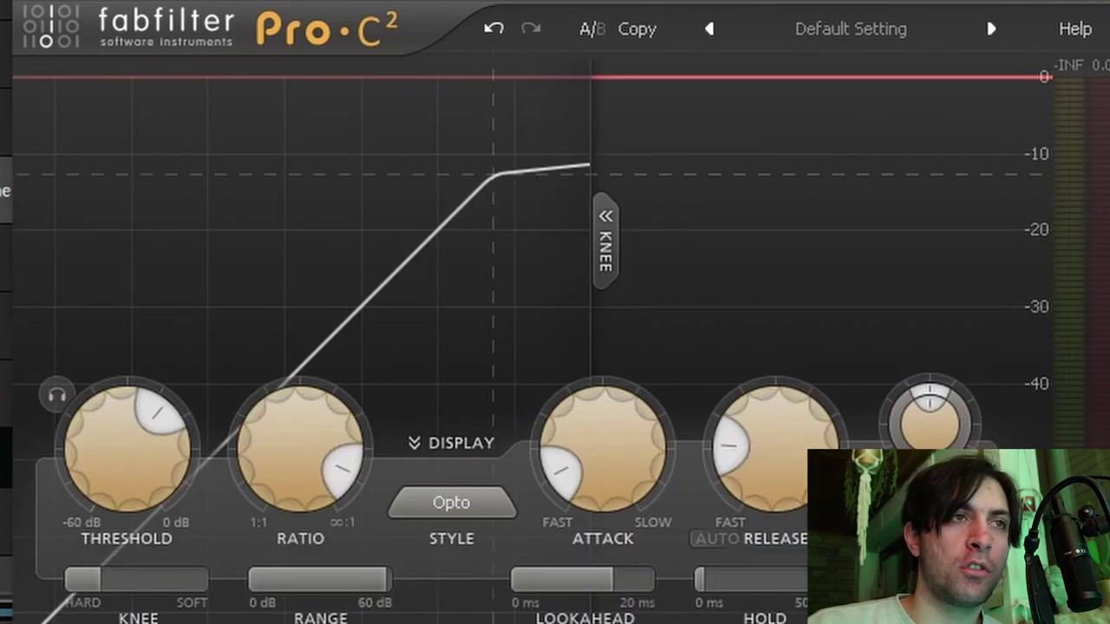
pyautogui.press('space')
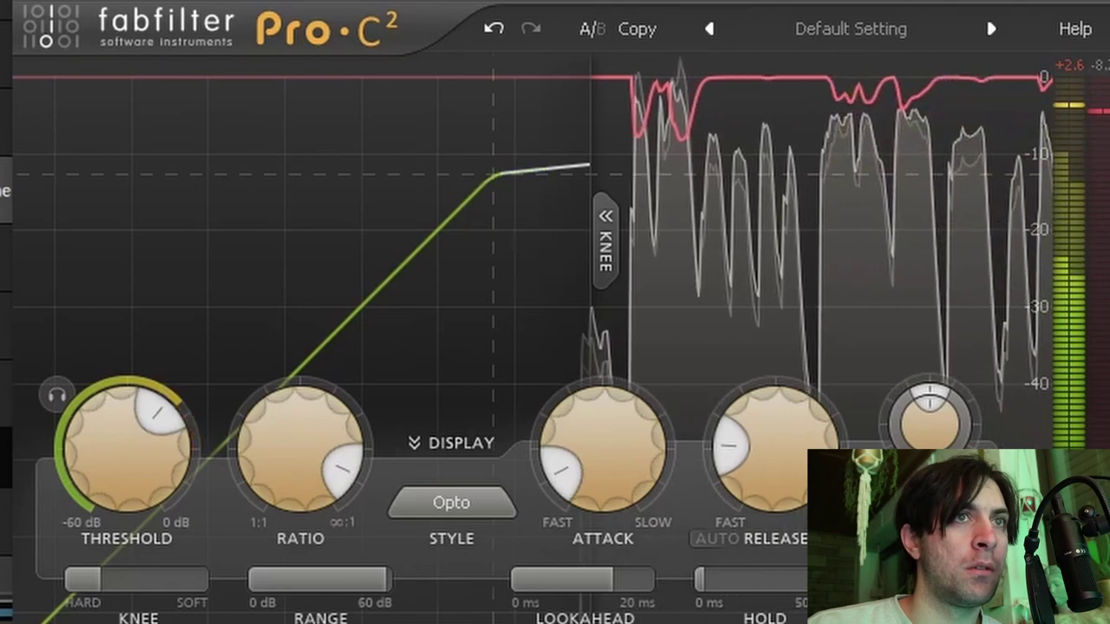
pyautogui.press('space')
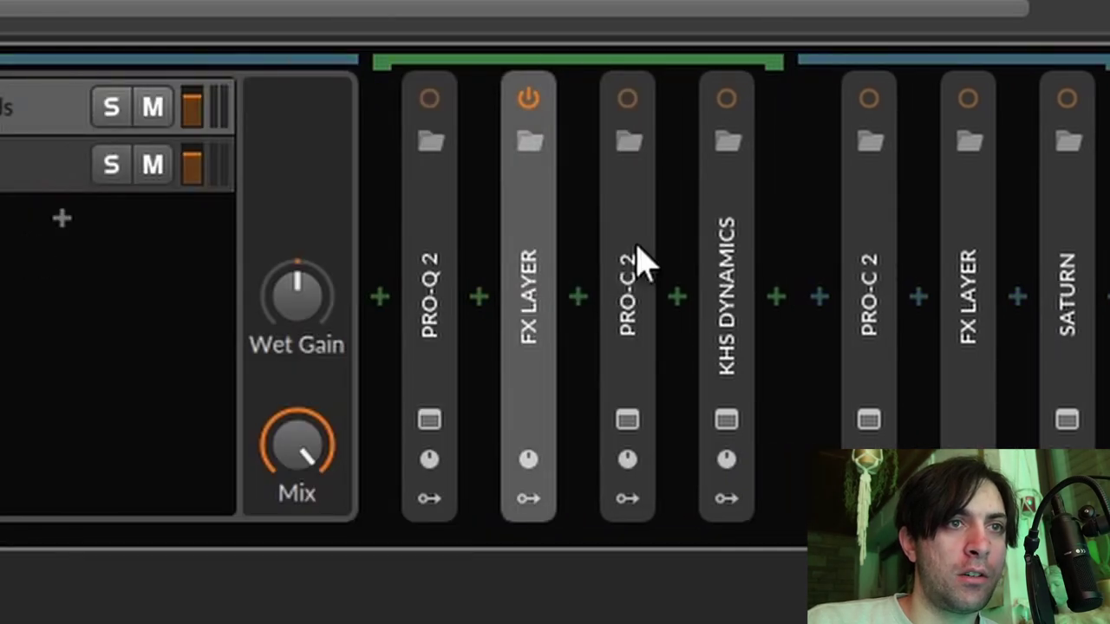
# - Activate the Pro-C 2 after the nested FX Layer, check its compression settings with playback, and close its window
pyautogui.click(642, 287)
pyautogui.click(627, 419)
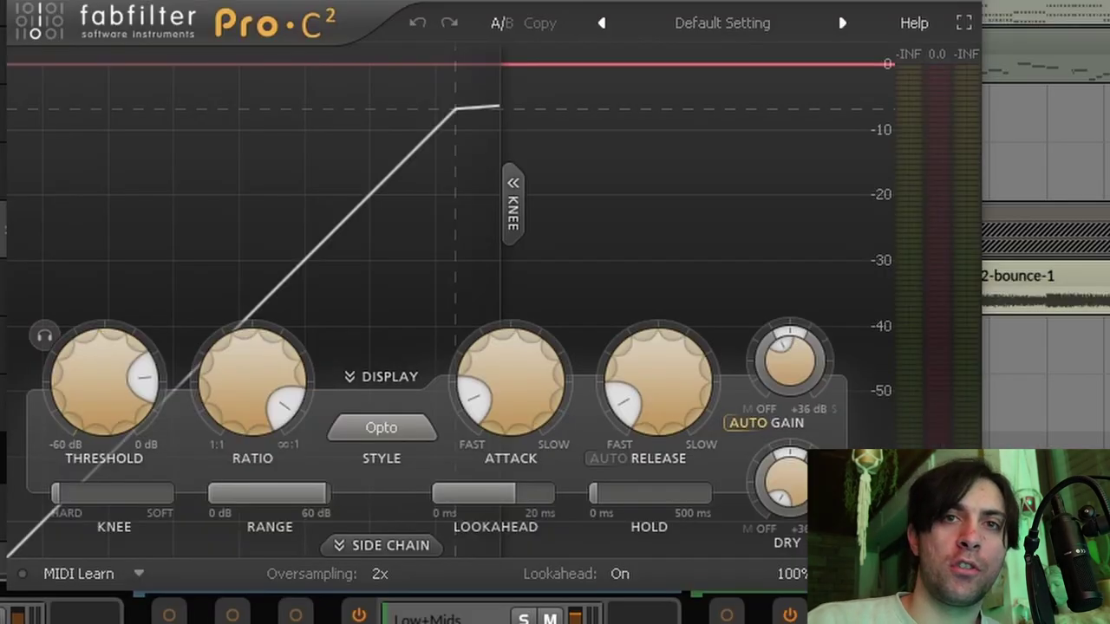
pyautogui.press('space')
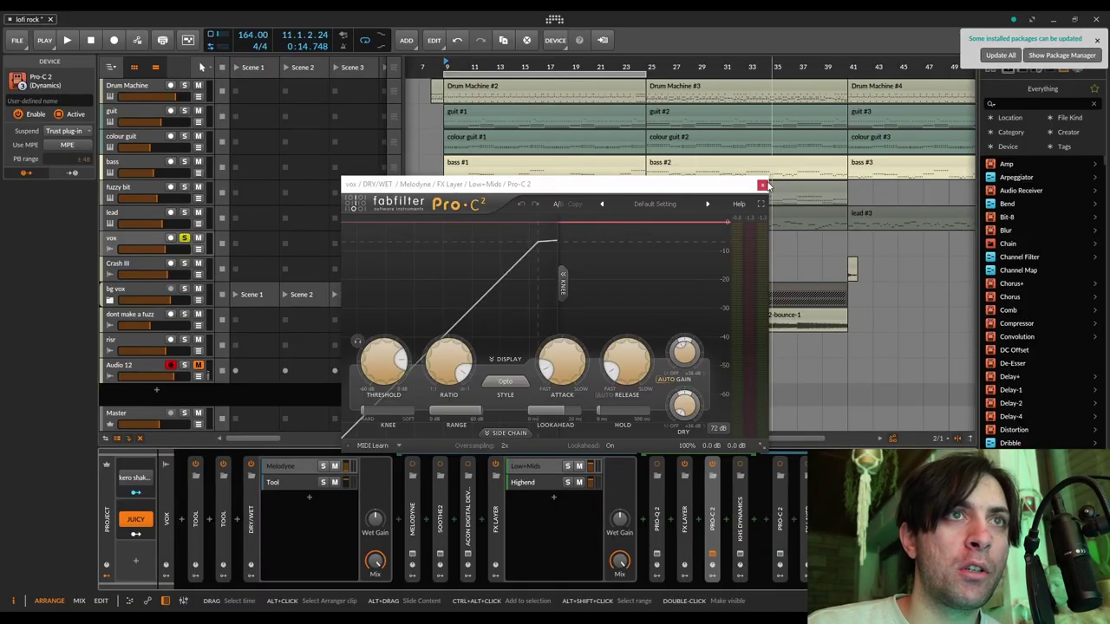
pyautogui.click(762, 185)
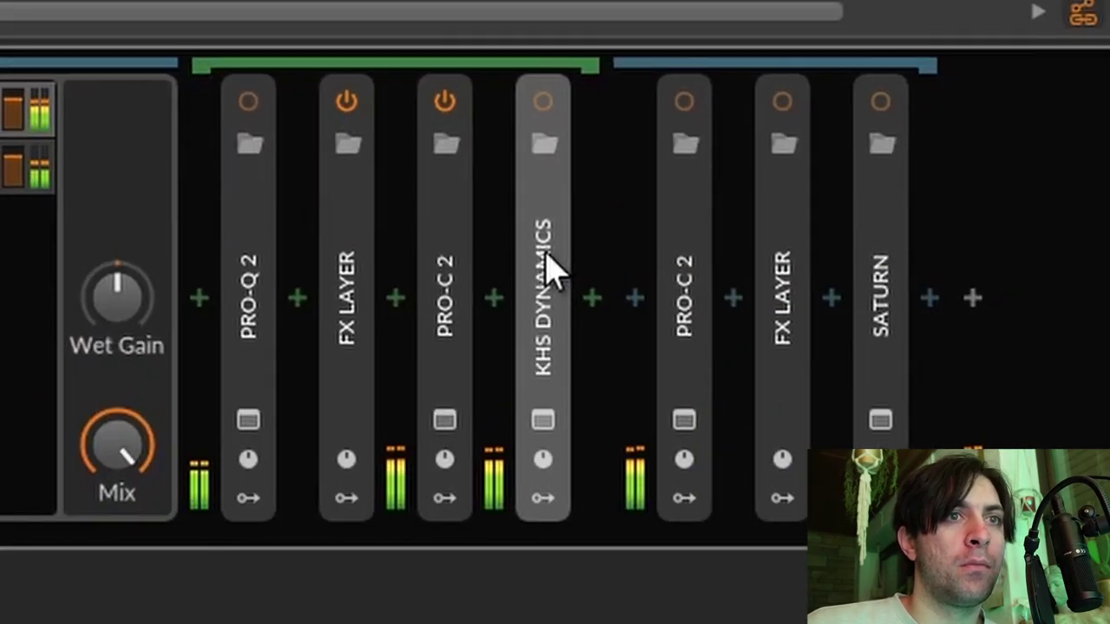
# - Activate kHs Dynamics at the end of the Low+Mids chain and open its settings
pyautogui.hotkey('alt', 'a')
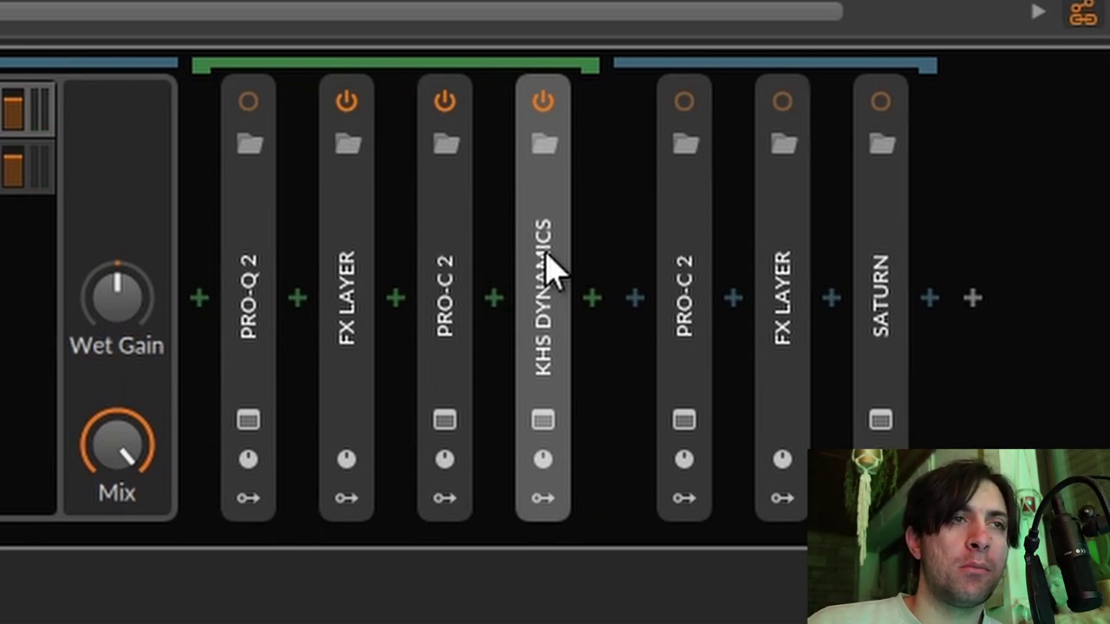
pyautogui.click(543, 422)
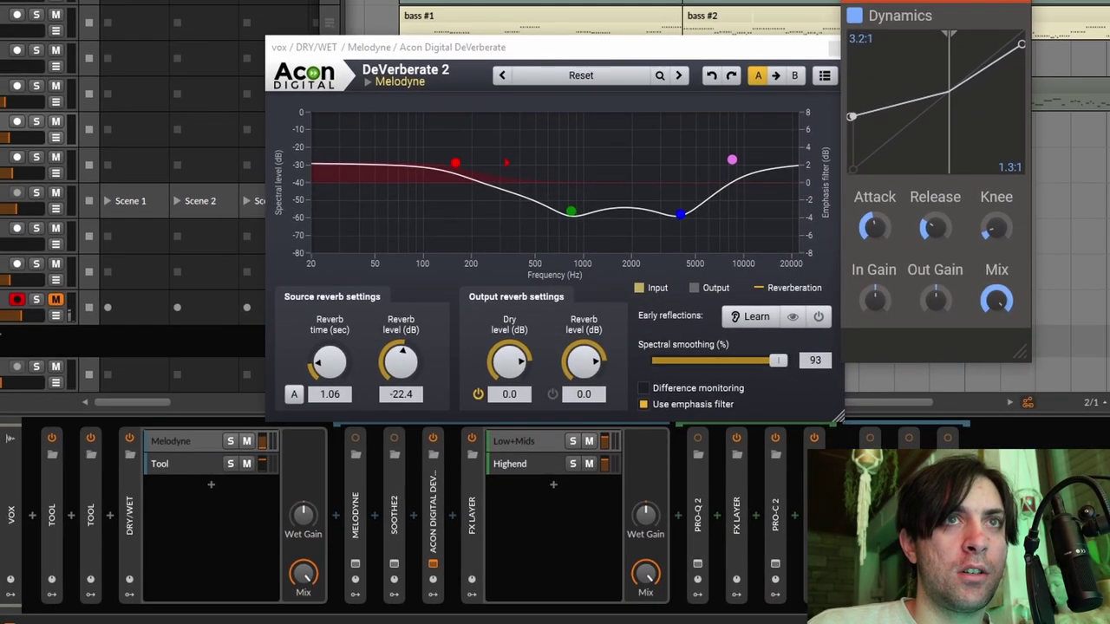
# - Solo the vox track during playback and toggle Acon Digital DeVerberate to compare the vocal with and without it
pyautogui.click(762, 45)
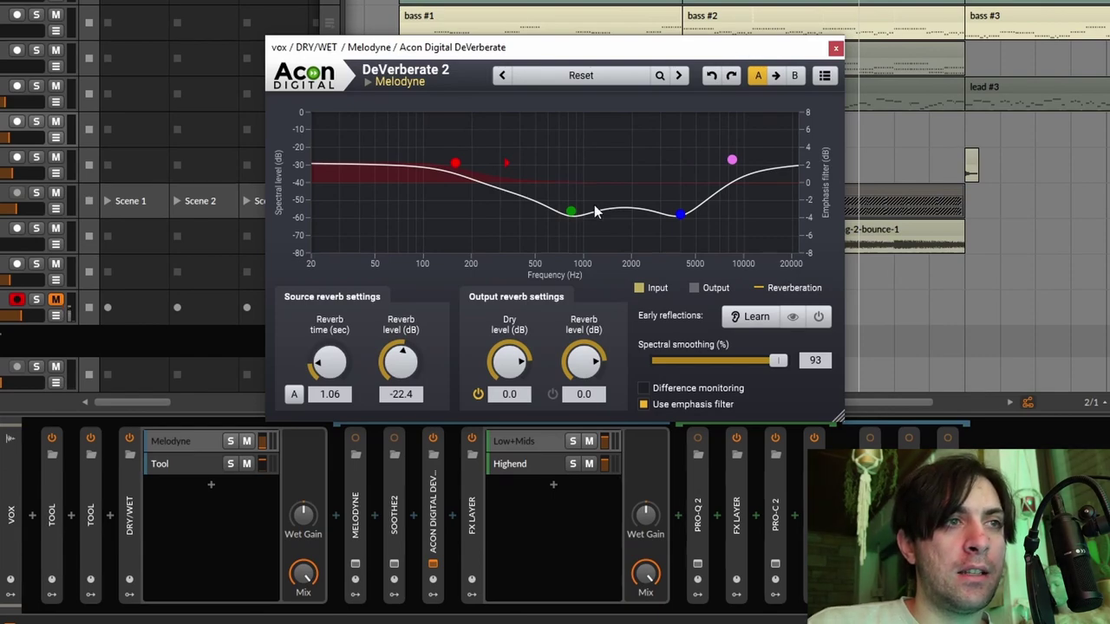
pyautogui.click(425, 520)
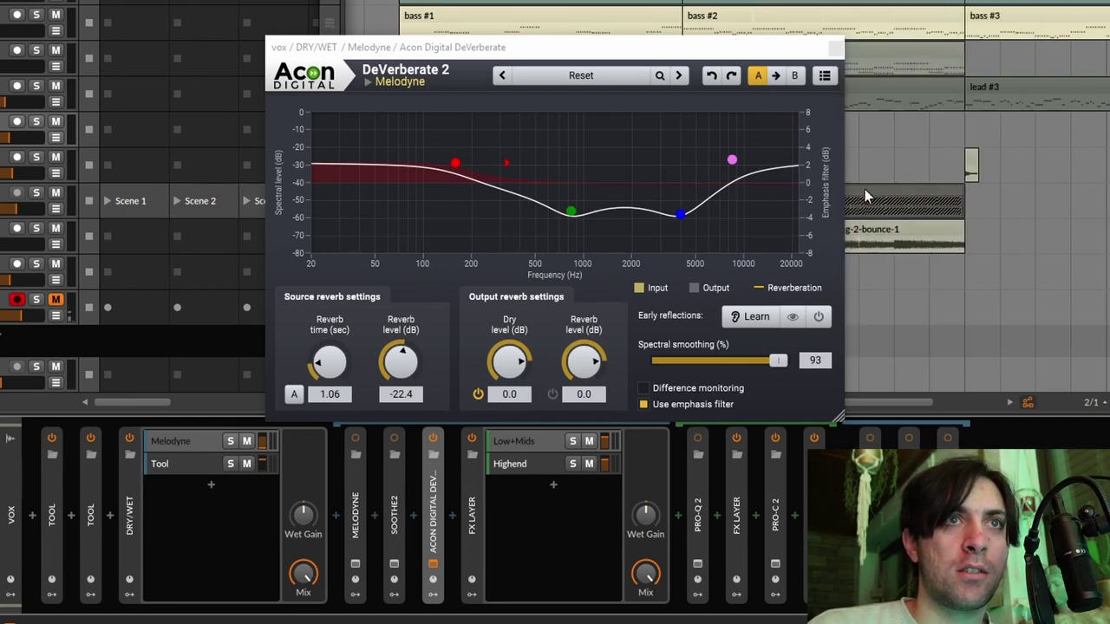
pyautogui.click(731, 49)
pyautogui.press('space')
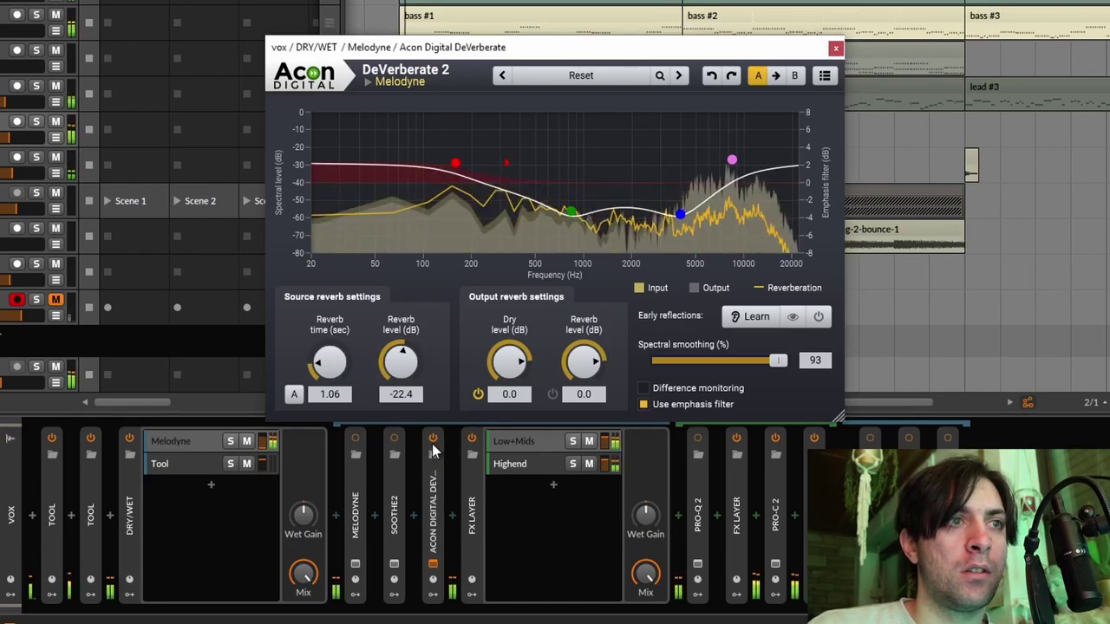
pyautogui.click(36, 121)
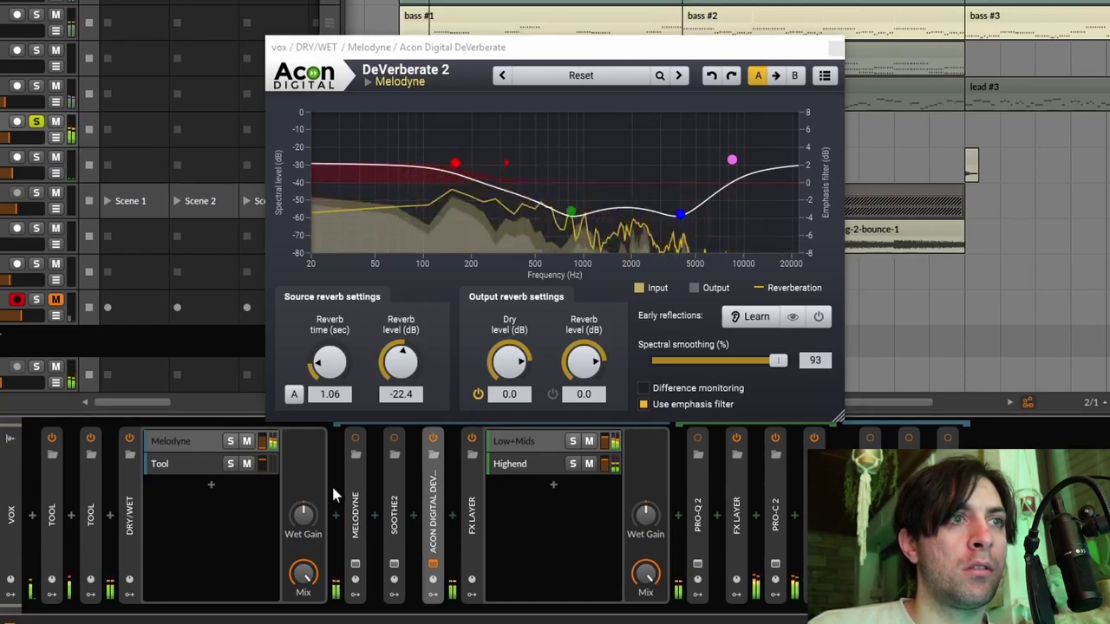
pyautogui.click(431, 437)
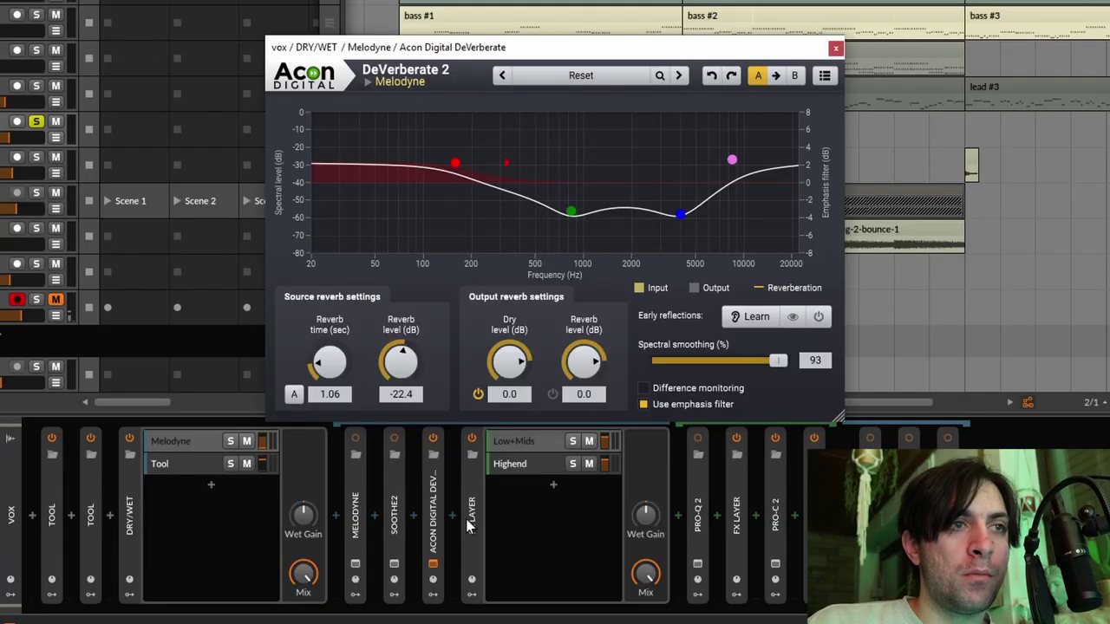
# - Insert Pro-MB between Acon Digital DeVerberate and the FX Layer
pyautogui.click(453, 519)
pyautogui.write('mb')
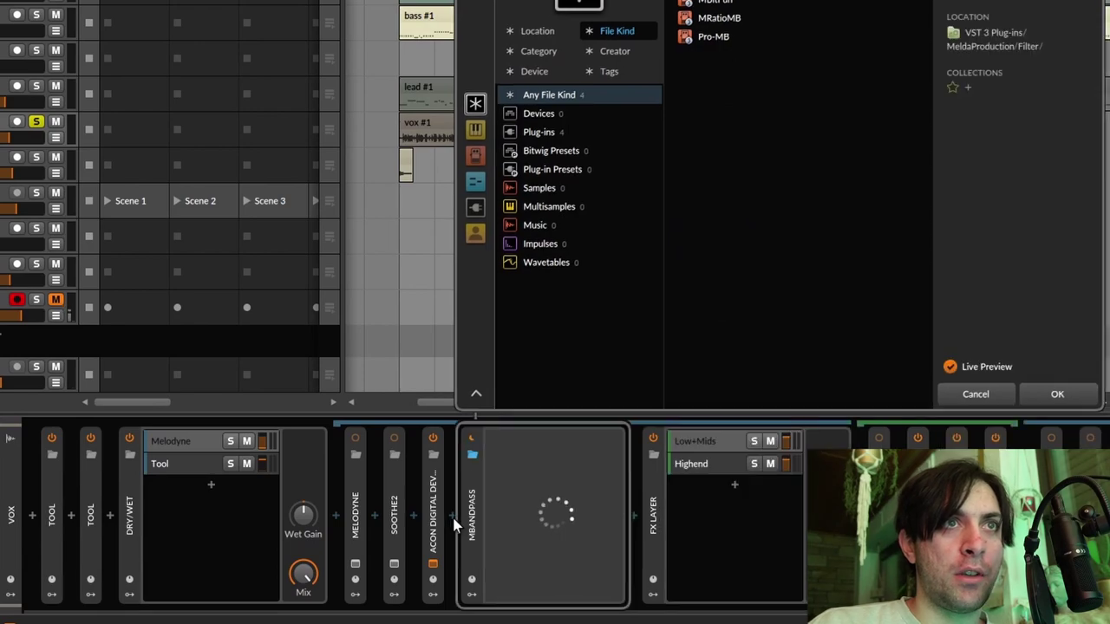
pyautogui.press('Down')
pyautogui.press('Down')
pyautogui.press('Down')
pyautogui.press('Return')
# - Add a Pro-MB band in expand mode and stretch it across the full spectrum, from 30 Hz to 30000 Hz
pyautogui.click(812, 264)
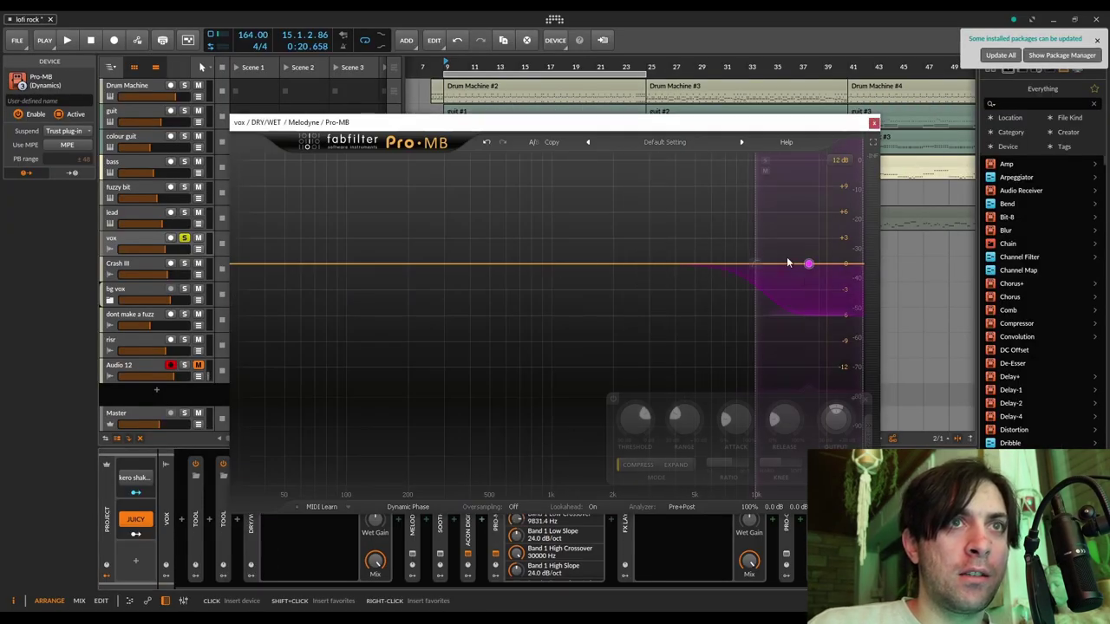
pyautogui.moveTo(756, 253); pyautogui.dragTo(232, 260)
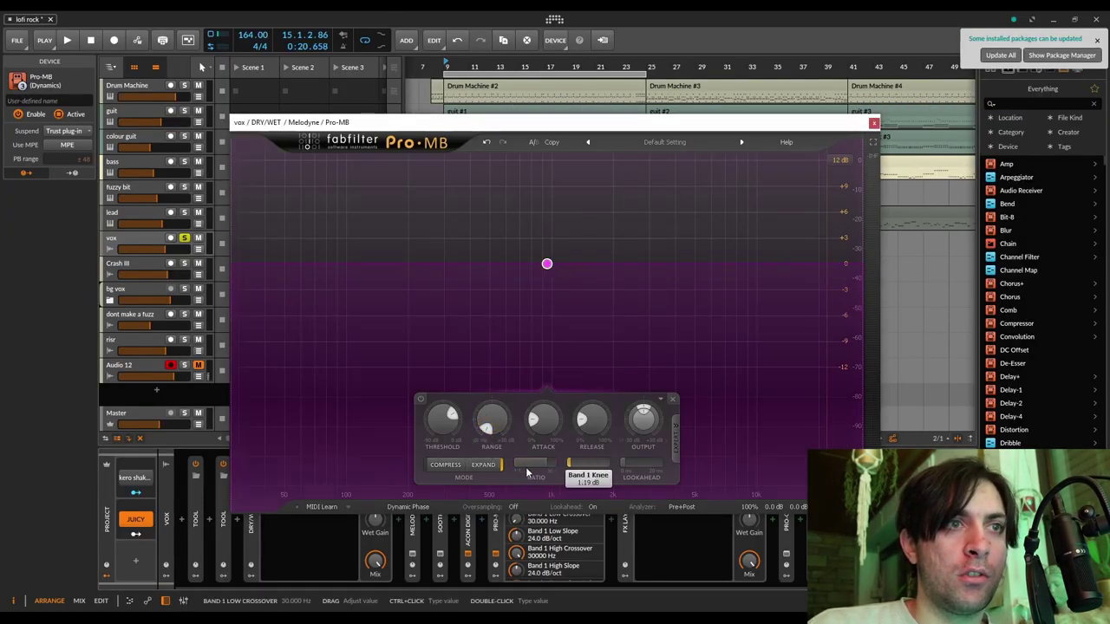
pyautogui.click(467, 554)
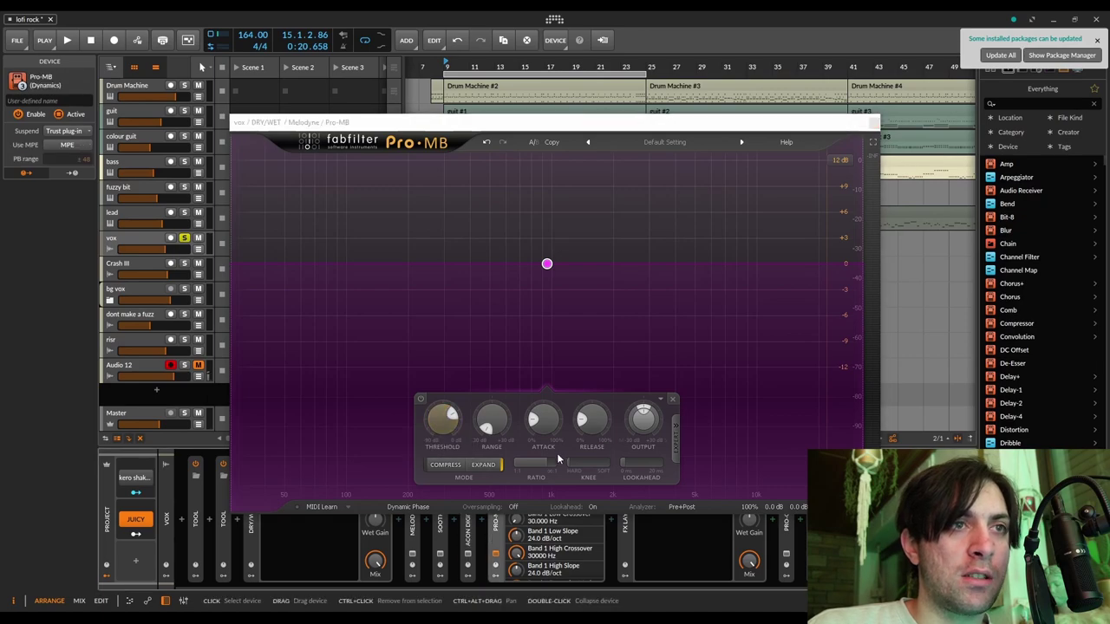
# - During vocal playback, adjust the band's threshold, set its knee to 7.93 dB, raise the lookahead, and shorten attack and release
pyautogui.press('space')
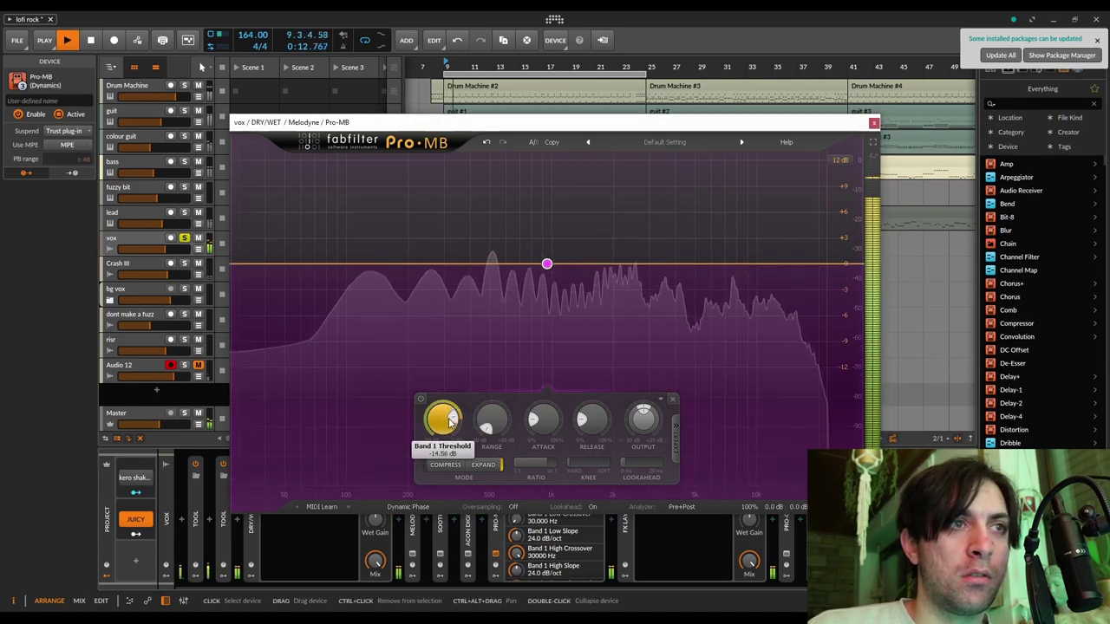
pyautogui.moveTo(450, 419); pyautogui.dragTo(451, 468)
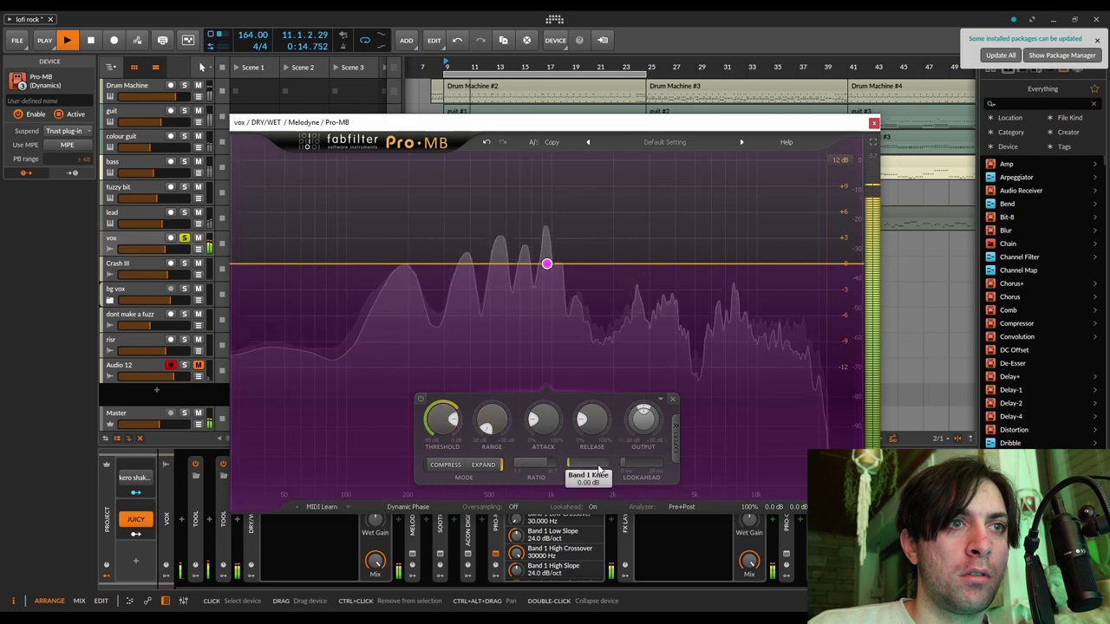
pyautogui.moveTo(633, 465); pyautogui.dragTo(711, 464)
pyautogui.moveTo(551, 423); pyautogui.dragTo(572, 455)
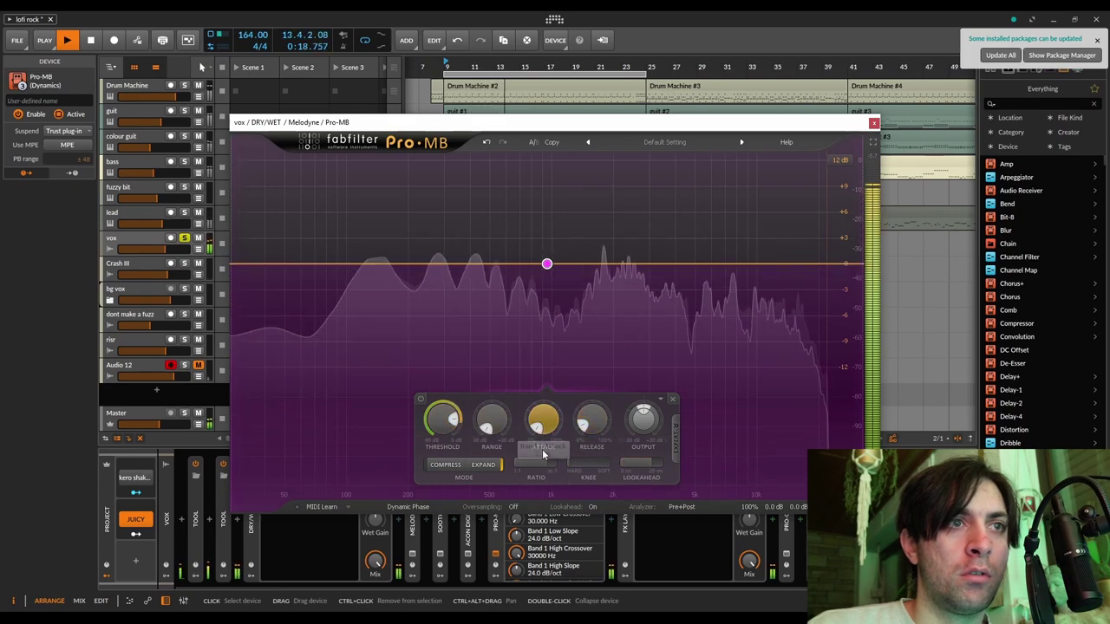
# - Stop playback, close the Pro-MB window and delete Pro-MB from the chain
pyautogui.press('space')
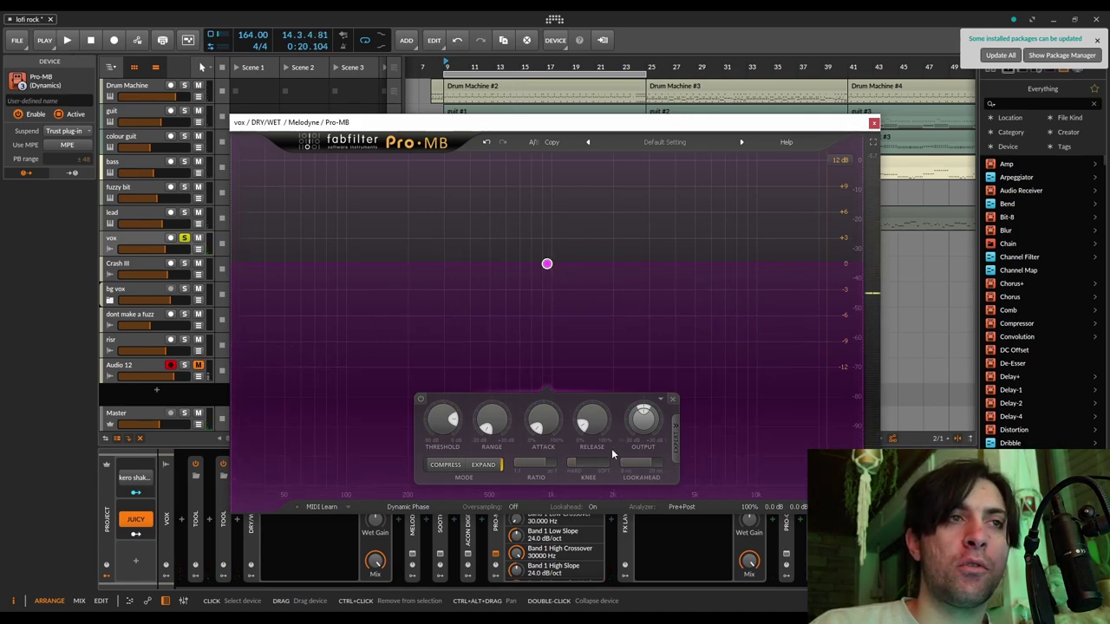
pyautogui.press('Escape')
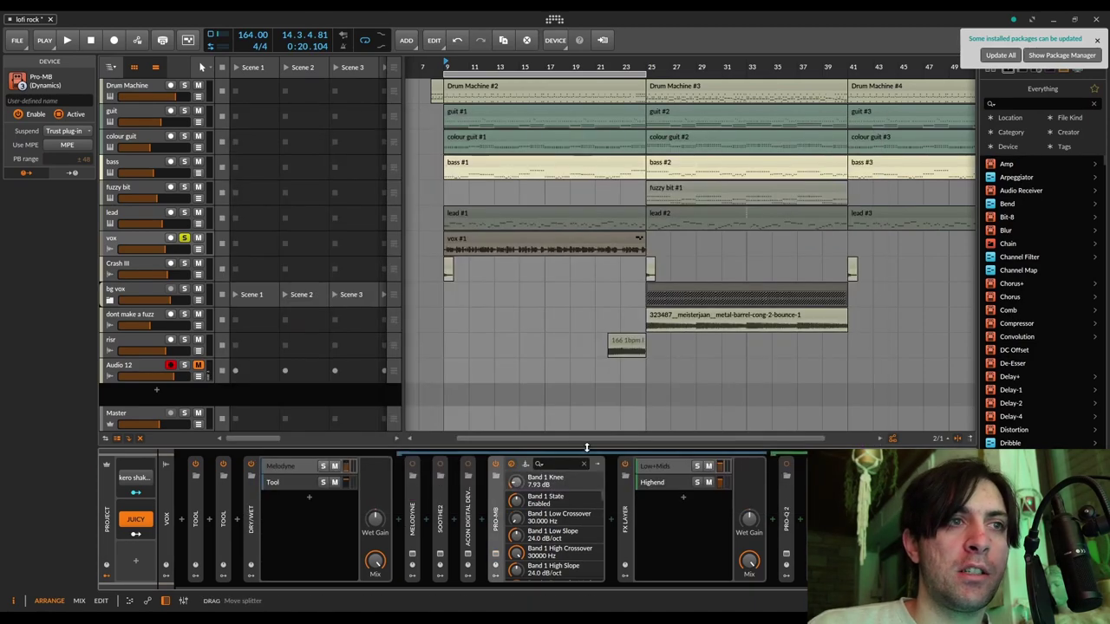
pyautogui.press('Delete')
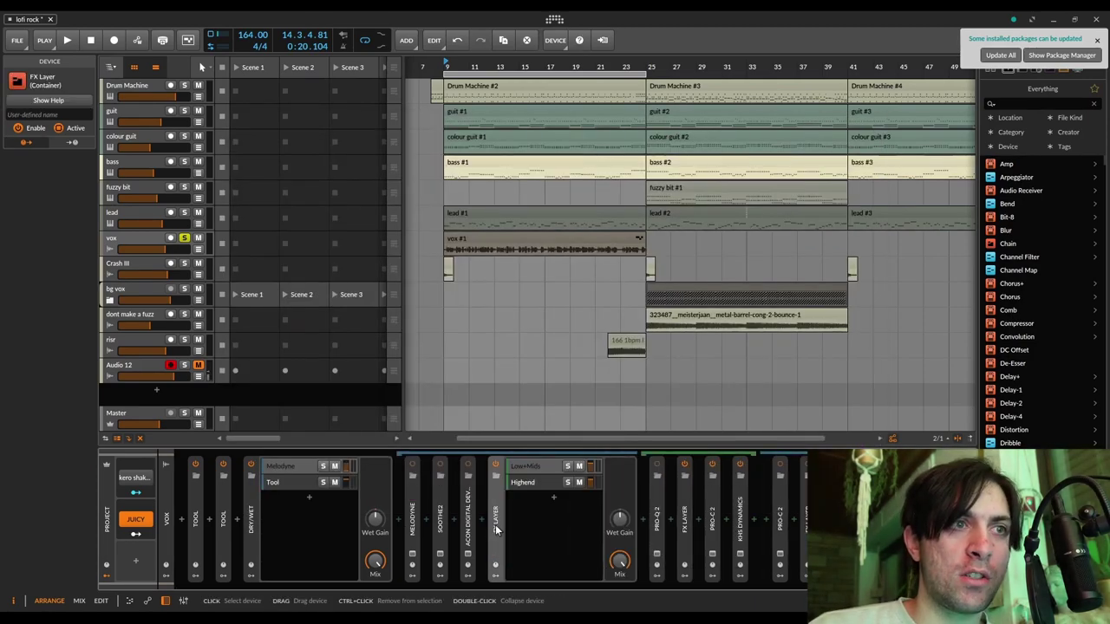
# - Open Acon Digital DeVerberate to examine its reverb levels and emphasis filter, and close its window
pyautogui.click(469, 535)
pyautogui.click(468, 555)
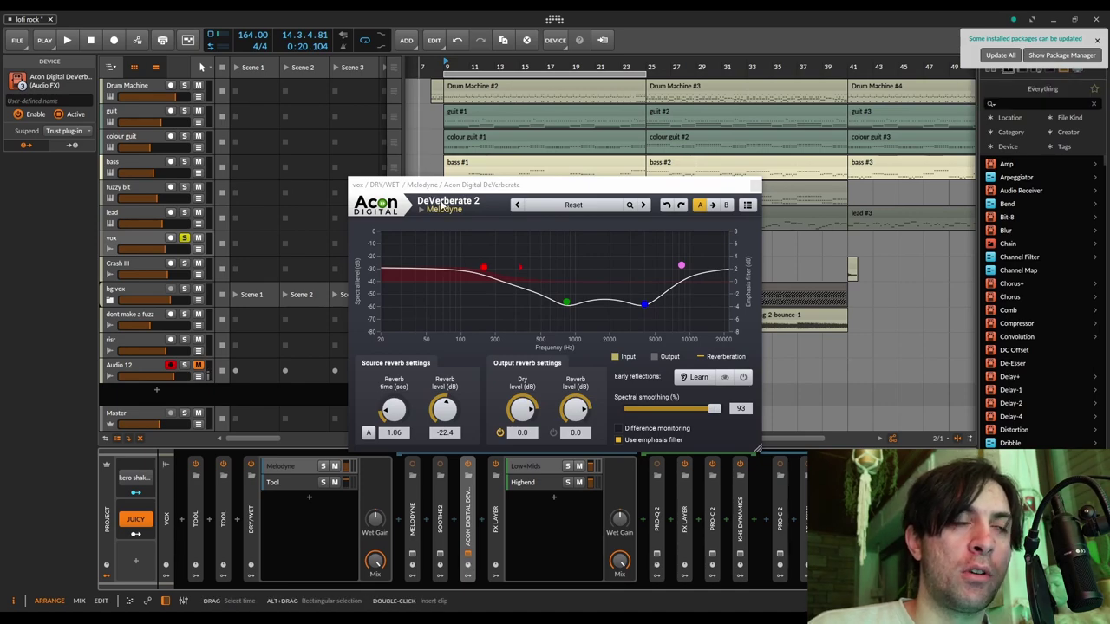
pyautogui.click(451, 514)
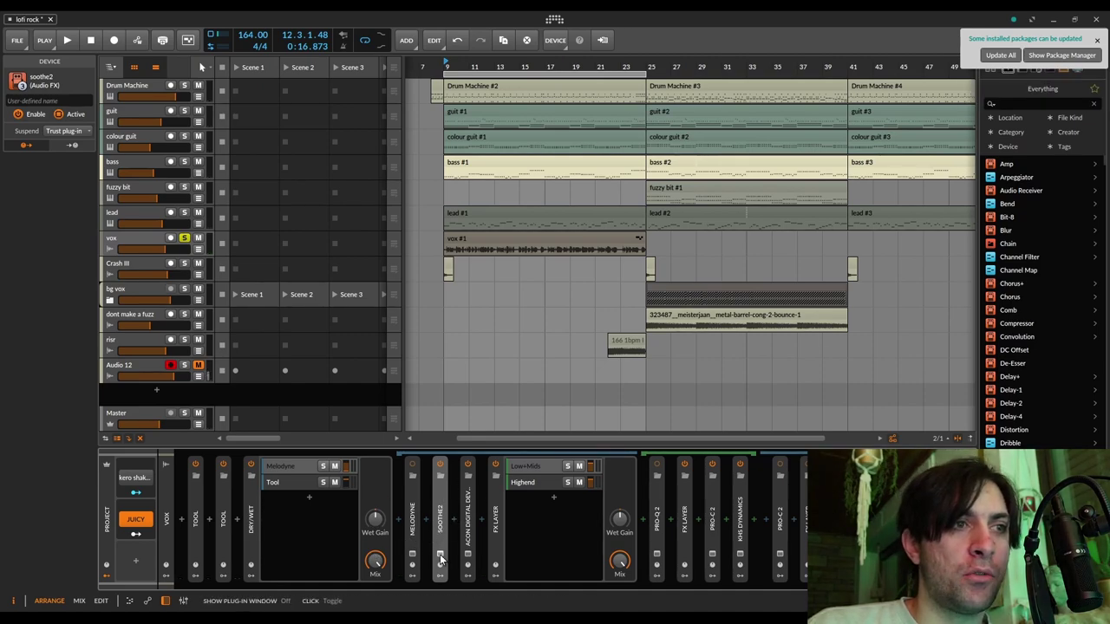
# - Open soothe2, watch its reduction around the 8 kHz band during vocal playback, and close its window
pyautogui.click(440, 553)
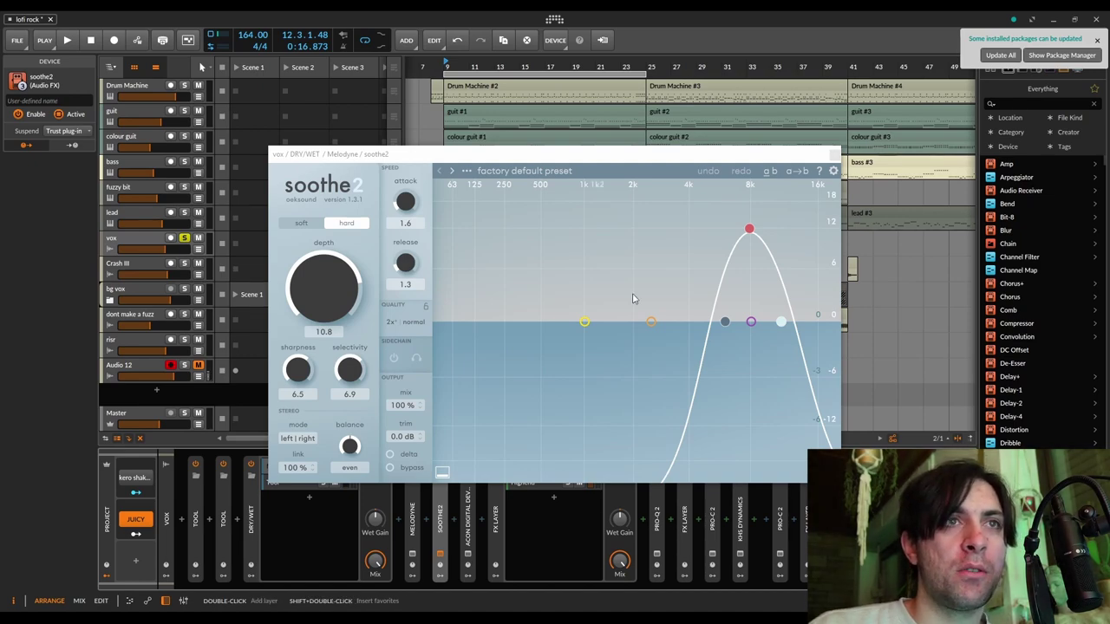
pyautogui.moveTo(747, 150); pyautogui.dragTo(716, 109)
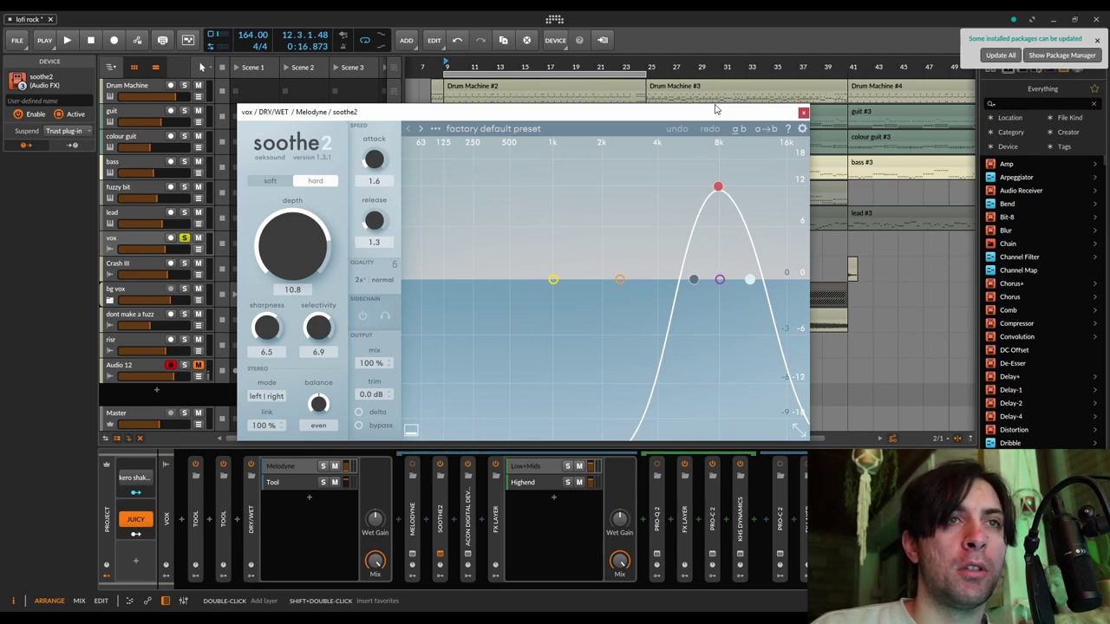
pyautogui.press('space')
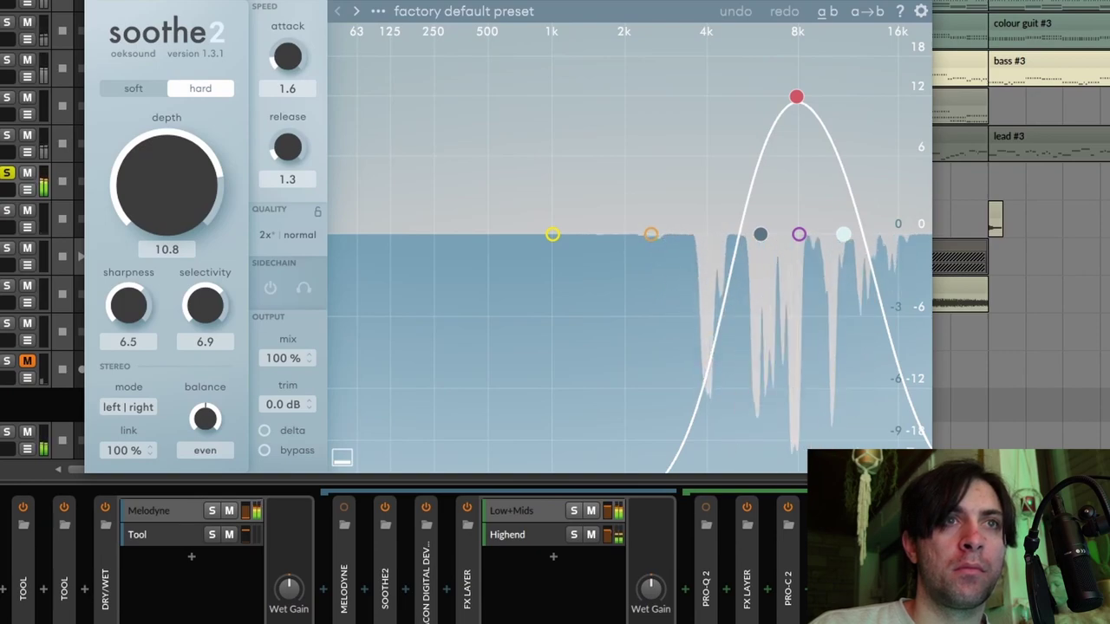
pyautogui.click(921, 11)
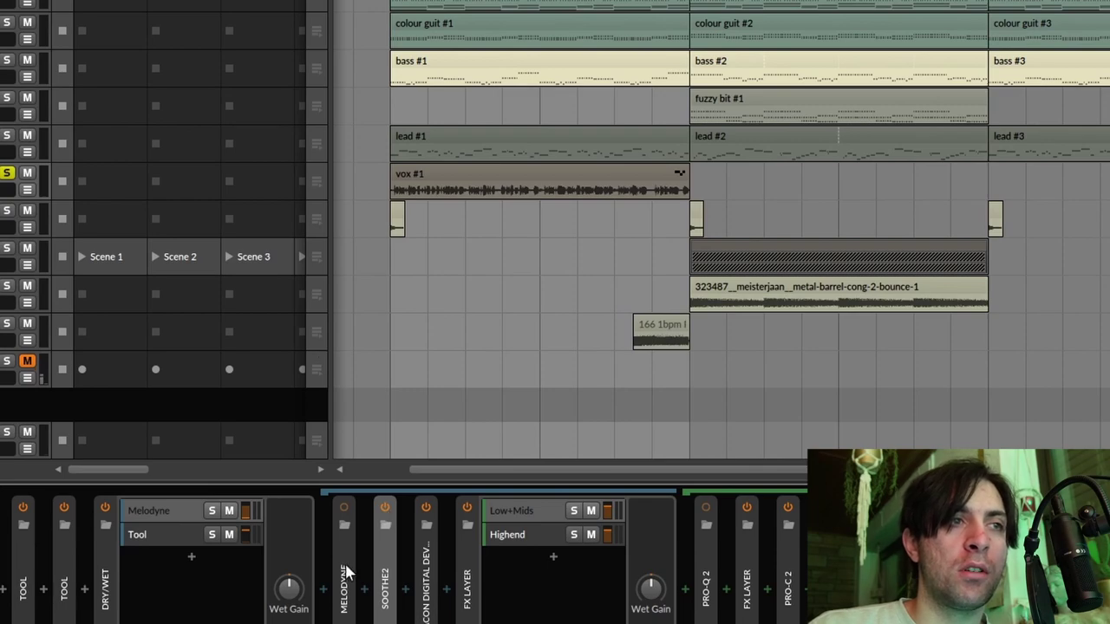
# - Enable and open Melodyne, and clear all previously transferred vocal notes from its editor
pyautogui.click(345, 507)
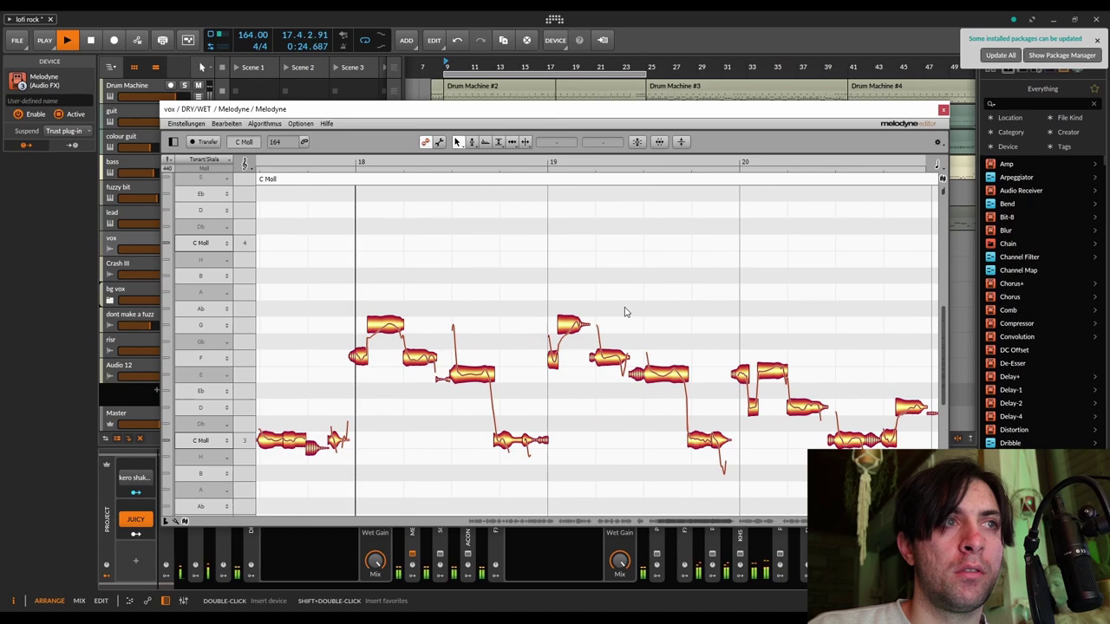
pyautogui.press('space')
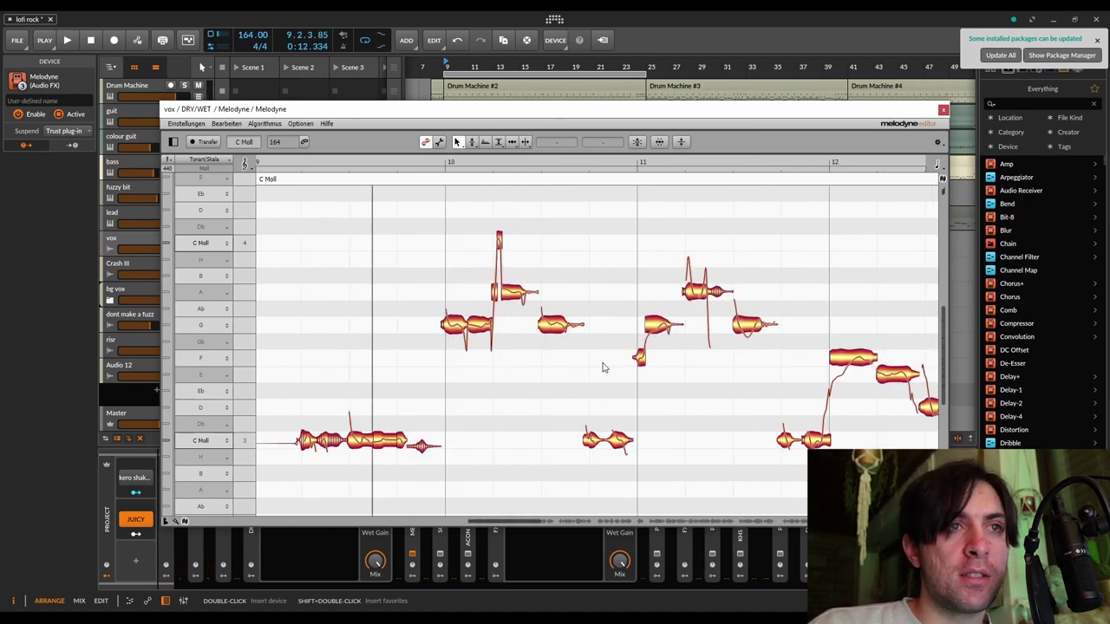
pyautogui.moveTo(555, 471); pyautogui.dragTo(443, 255)
pyautogui.click(443, 270)
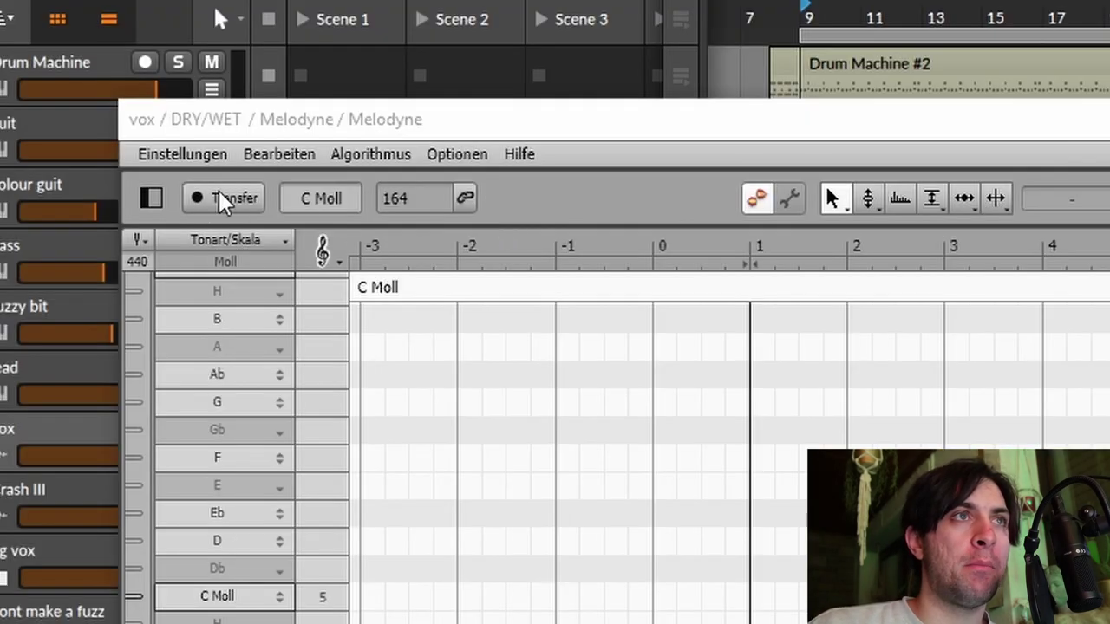
# - Transfer the vocal into Melodyne from bar 9 until shortly after bar 11
pyautogui.click(221, 198)
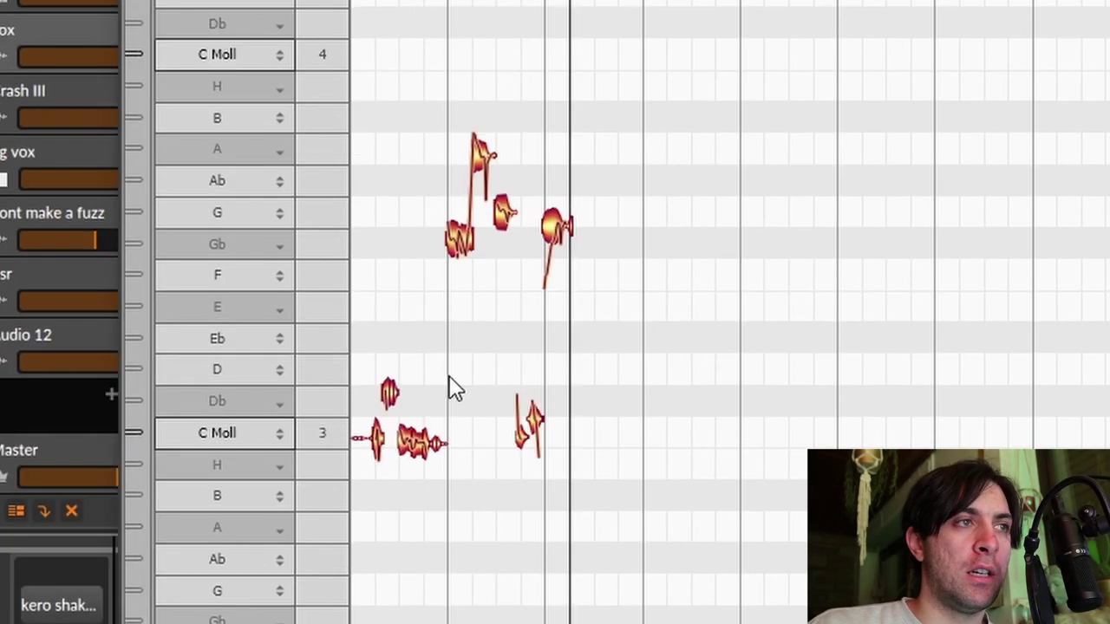
pyautogui.scroll(3, 731, 336)
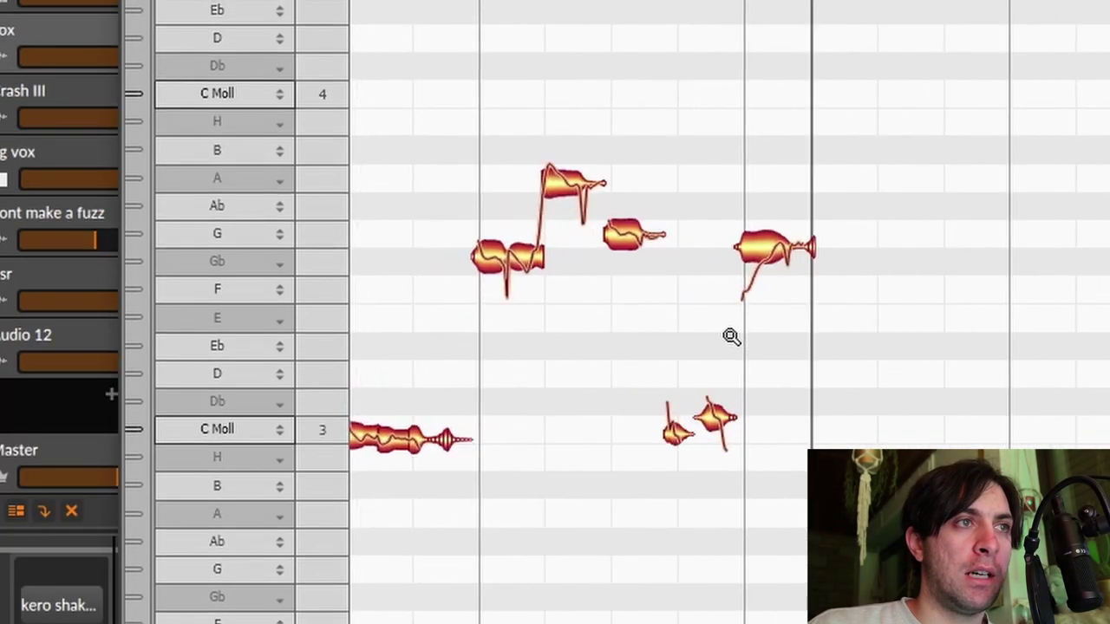
pyautogui.hscroll(-4, 728, 313)
# - Correct the pitch of all transferred notes with pitch centre (Tonhöhenschwerpunkt) and pitch drift (Tonhöhendrift) at 100 %
pyautogui.moveTo(493, 560); pyautogui.dragTo(1043, 114)
pyautogui.click(820, 180)
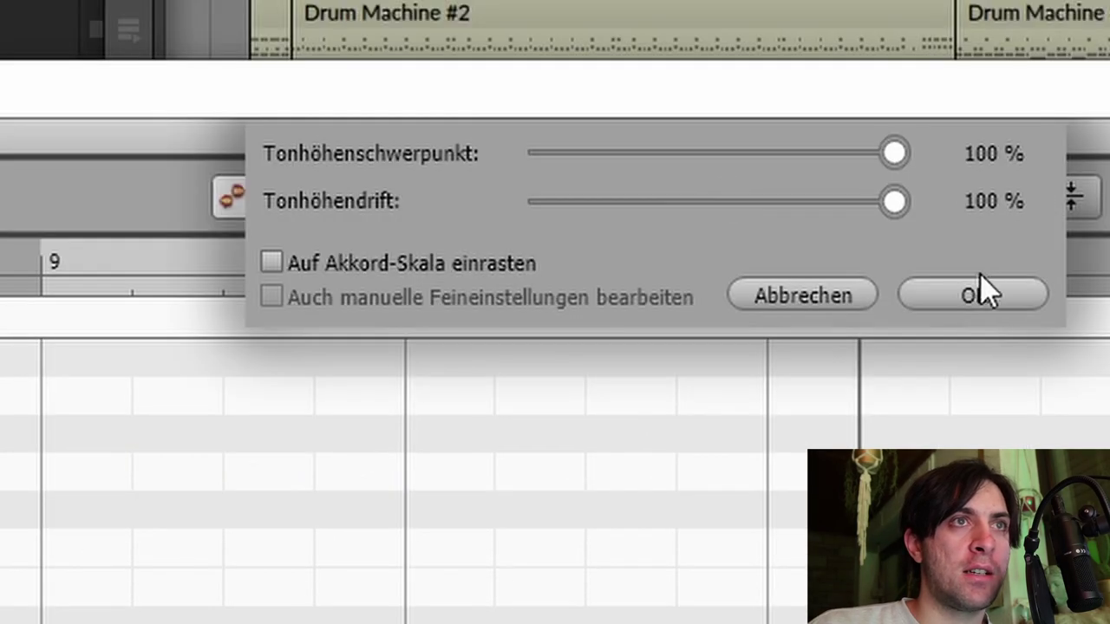
pyautogui.click(980, 295)
# - Level the volume of the transferred notes by boosting quiet notes (Leise Noten verstärken) to 94 %
pyautogui.rightClick(652, 460)
pyautogui.click(701, 461)
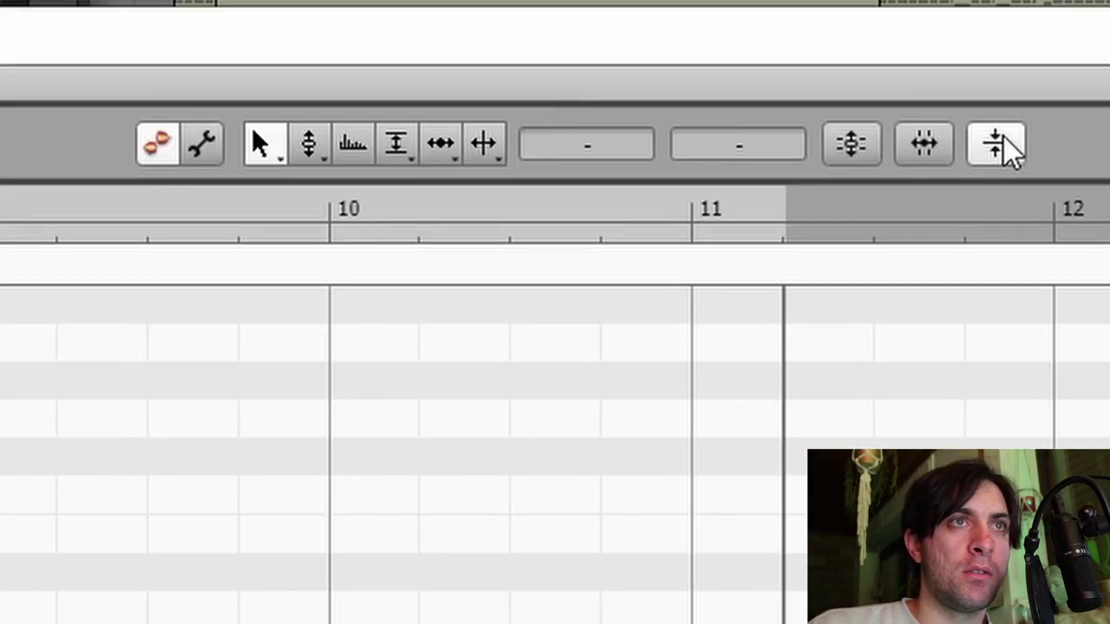
pyautogui.click(996, 141)
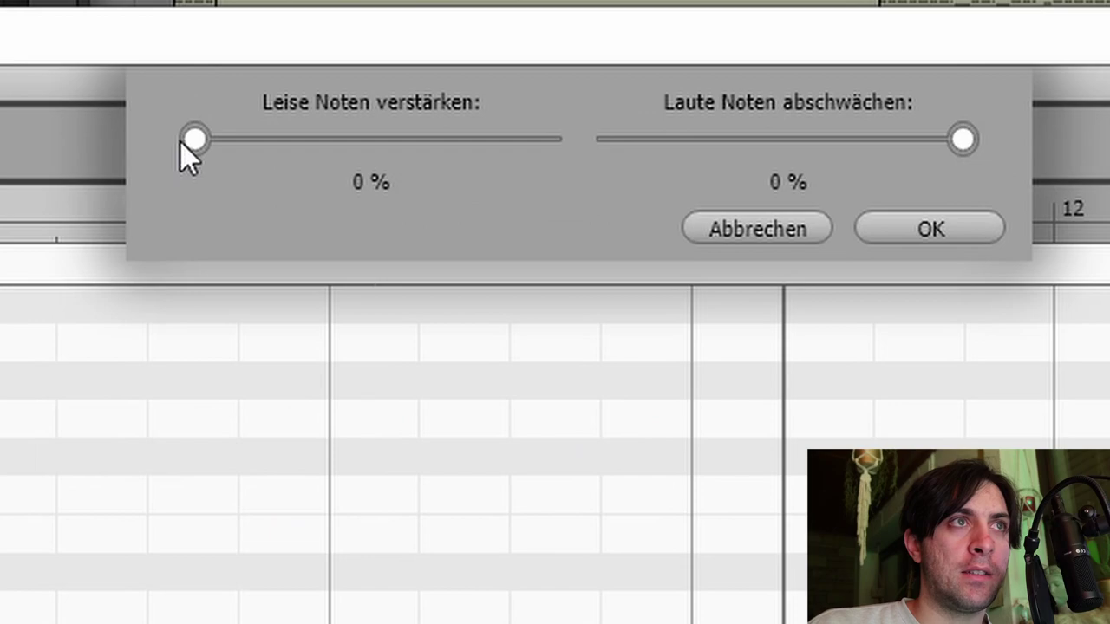
pyautogui.moveTo(192, 147); pyautogui.dragTo(552, 155)
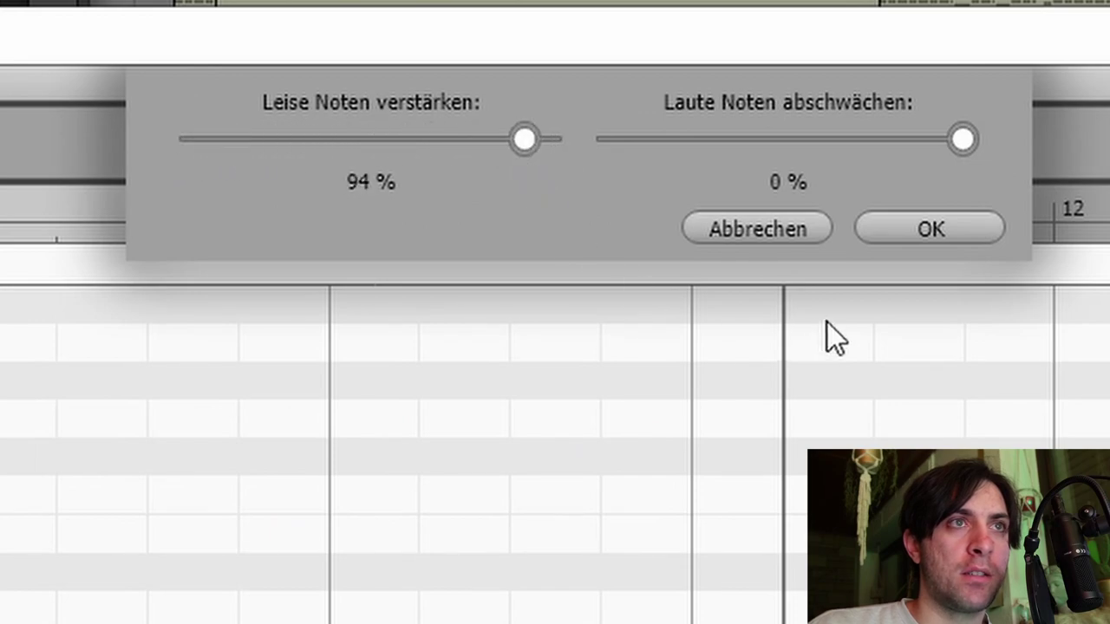
pyautogui.click(997, 230)
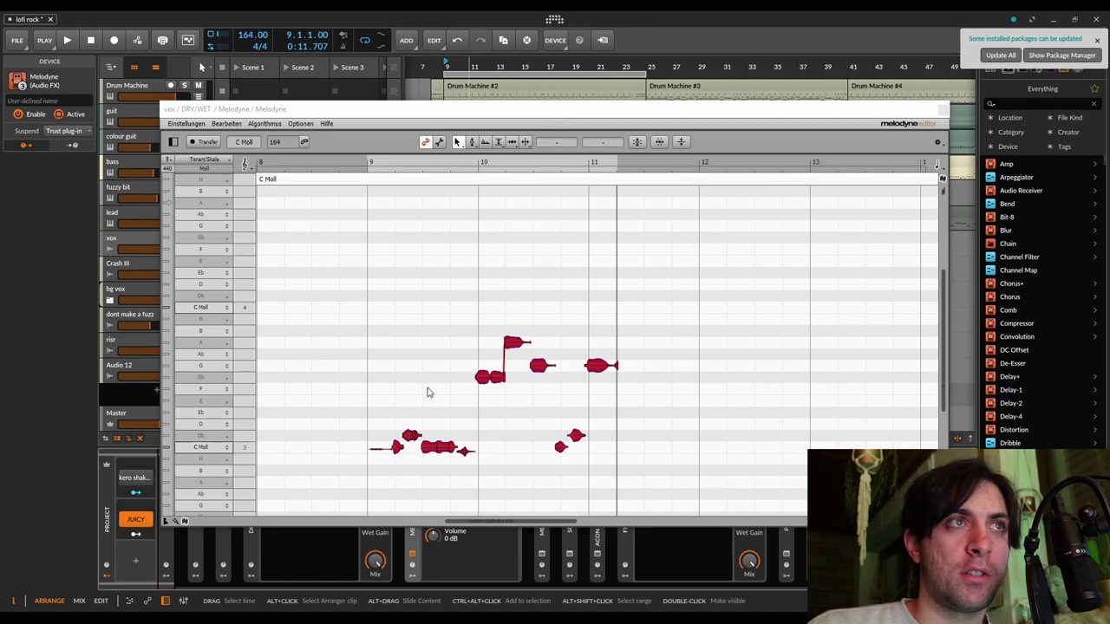
# - Audition the corrected vocal and move the short Db note in bar 9 down to C 3
pyautogui.press('space')
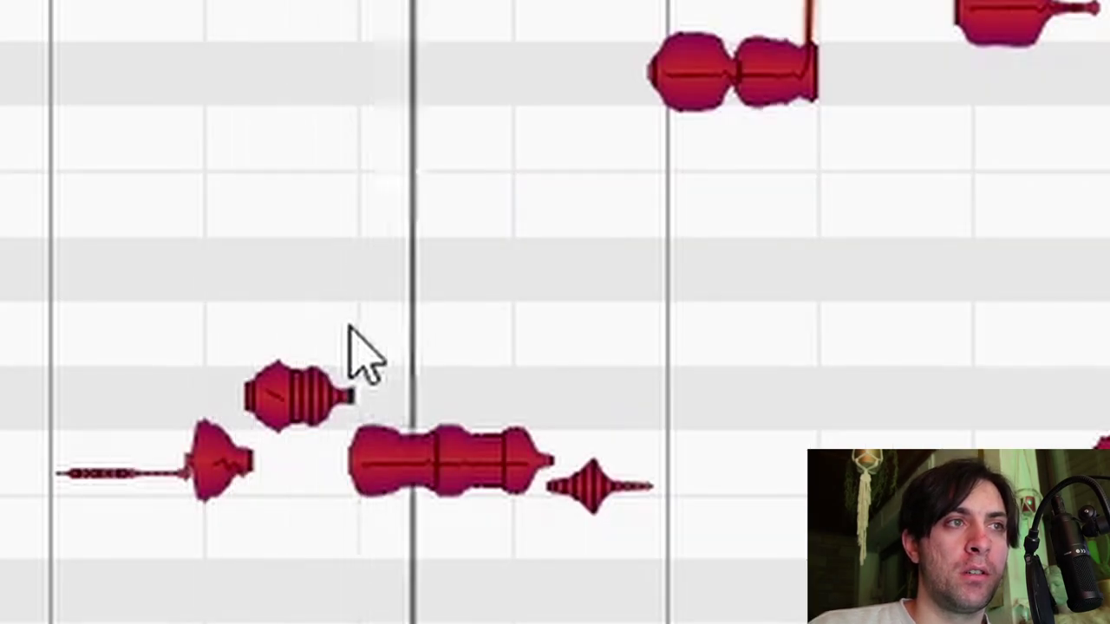
pyautogui.press('space')
pyautogui.click(414, 422)
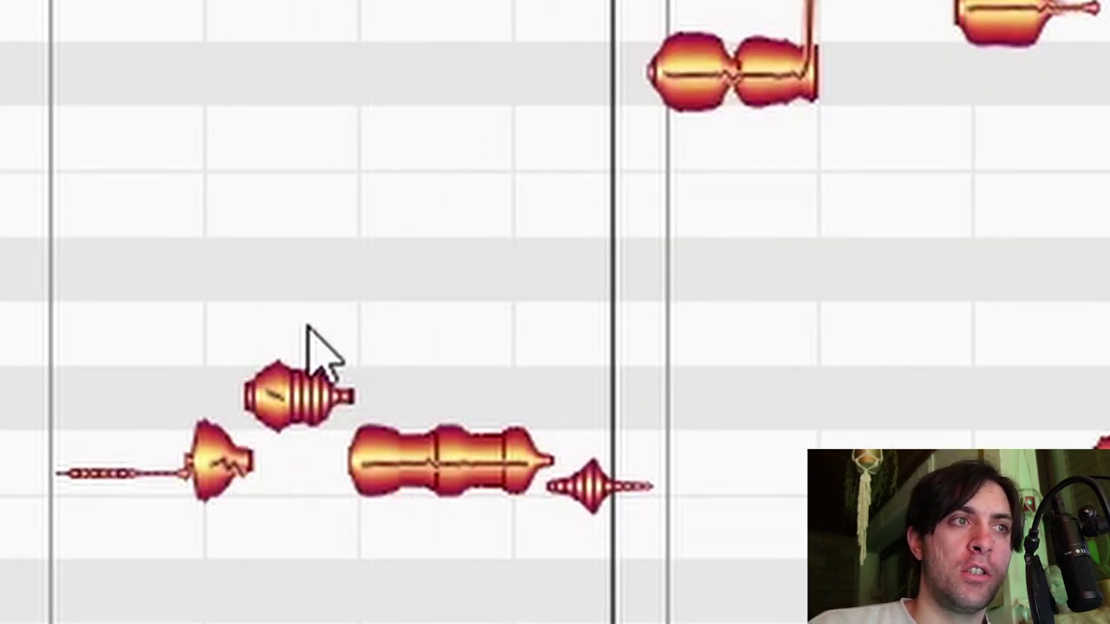
pyautogui.moveTo(278, 416); pyautogui.dragTo(291, 468)
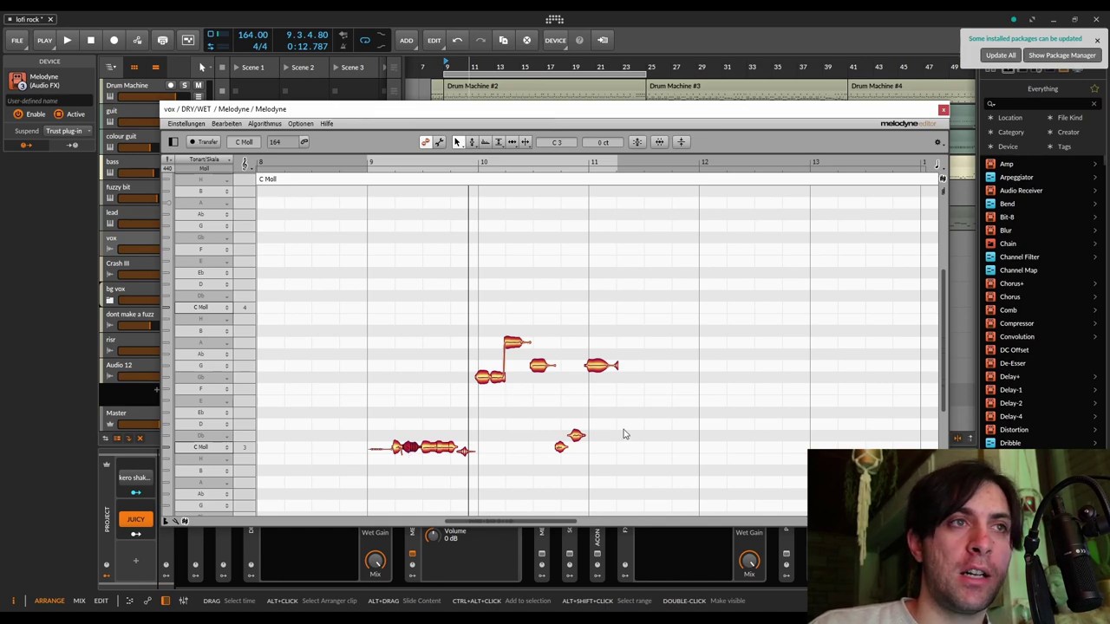
# - Lower the Db note before bar 11 to C 3 and raise the Gb notes at bar 10 to G, checking by playback
pyautogui.moveTo(578, 439); pyautogui.dragTo(579, 451)
pyautogui.press('space')
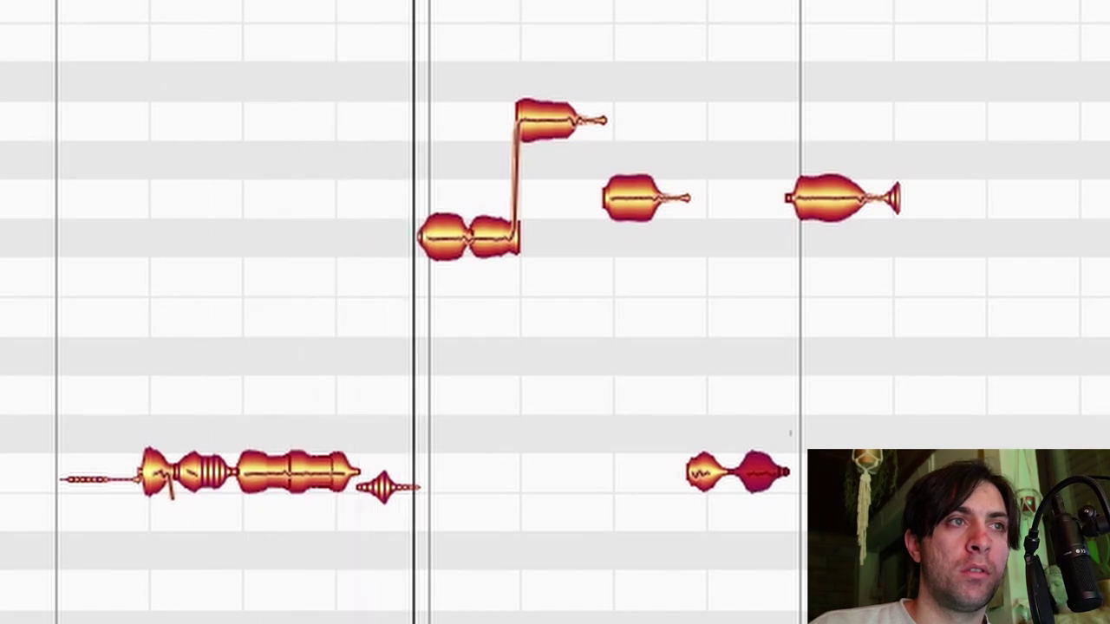
pyautogui.moveTo(453, 239); pyautogui.dragTo(453, 199)
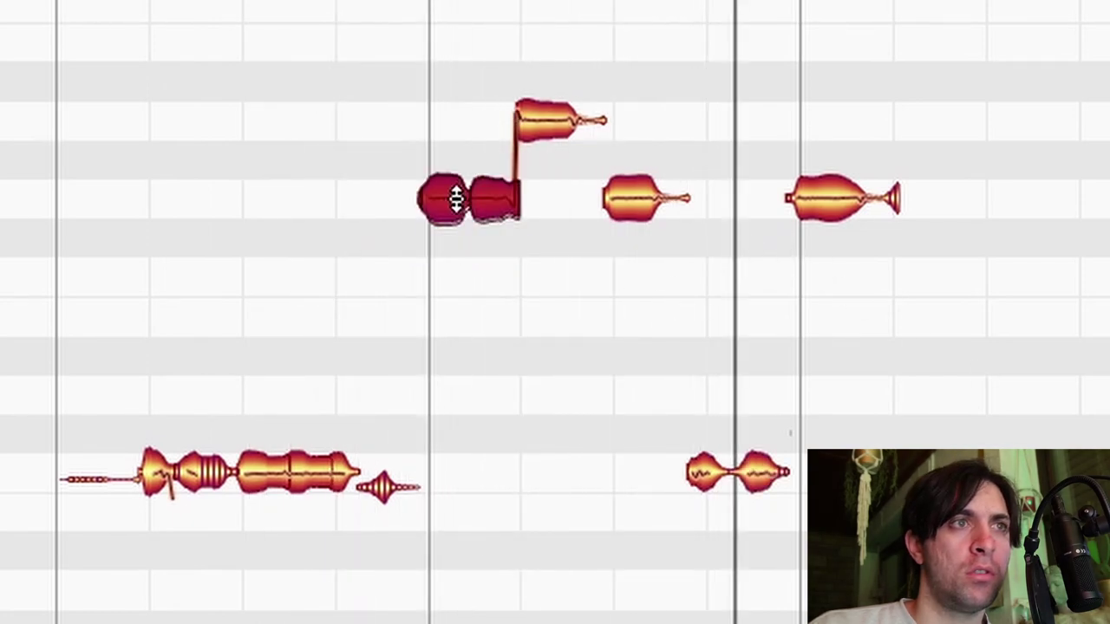
pyautogui.press('space')
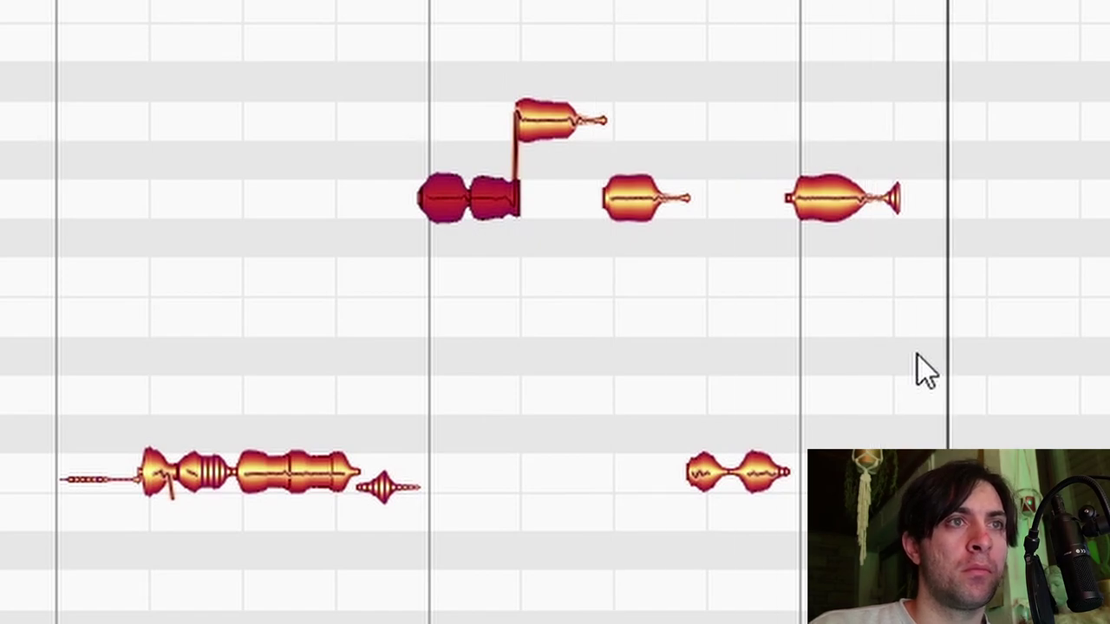
# - Zoom in on the bar 9 phrase and choose the Pitch Modulation tool
pyautogui.press('Right')
pyautogui.click(355, 341)
pyautogui.moveTo(262, 438); pyautogui.dragTo(431, 515)
pyautogui.scroll(3, 431, 515)
pyautogui.scroll(-2, 286, 331)
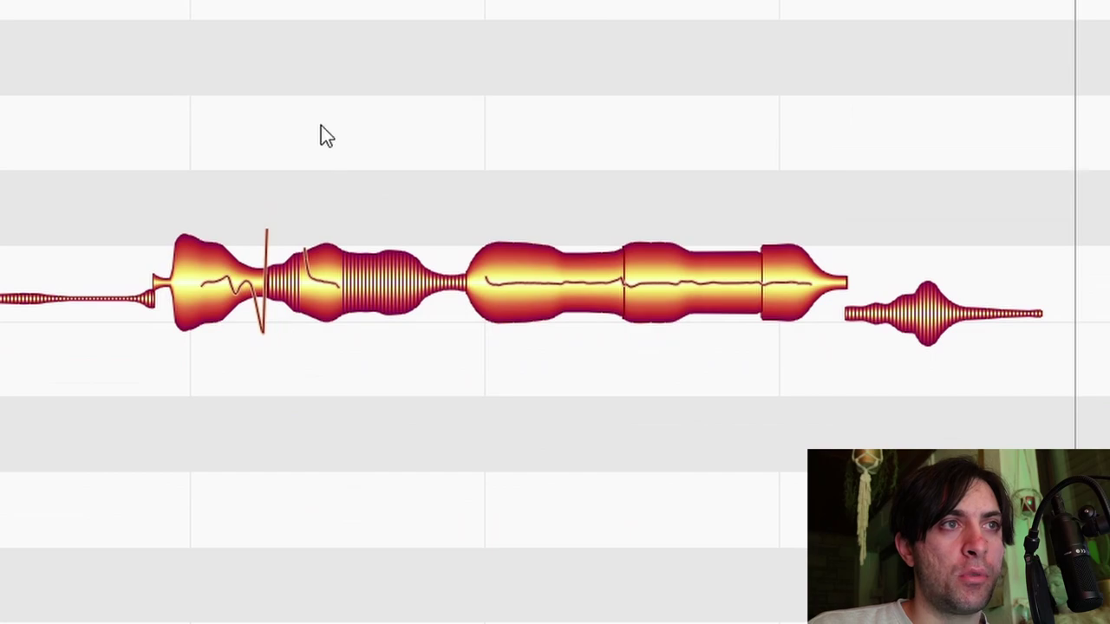
pyautogui.rightClick(320, 123)
pyautogui.moveTo(345, 121)
pyautogui.click(343, 151)
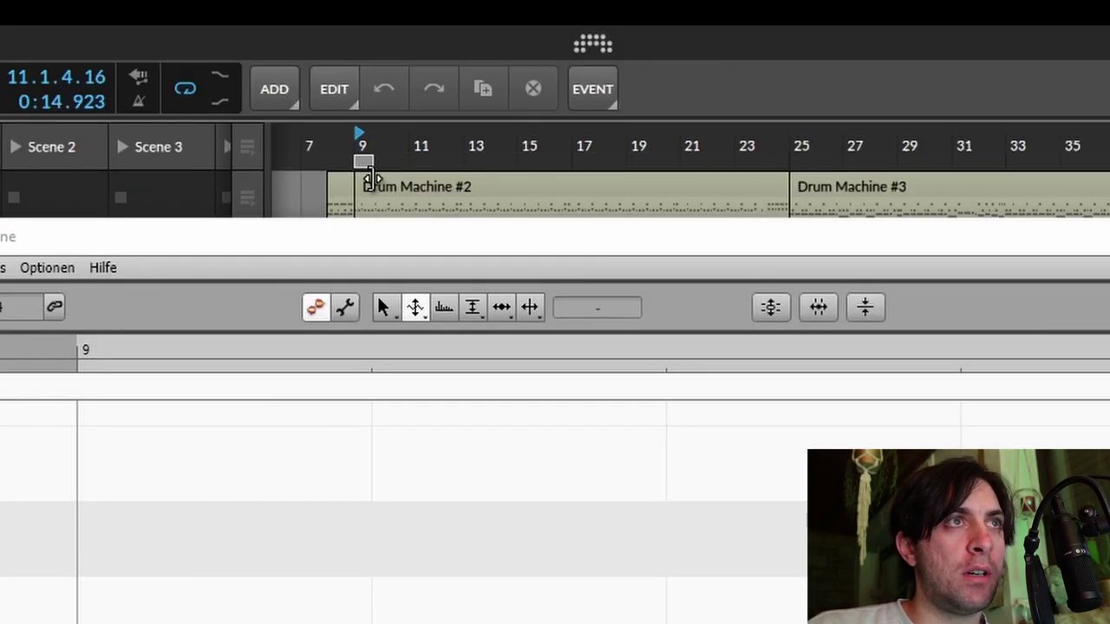
# - Set the arranger loop region to span bar 9 up to bar 10
pyautogui.moveTo(372, 179); pyautogui.dragTo(368, 164)
pyautogui.scroll(4, 361, 161)
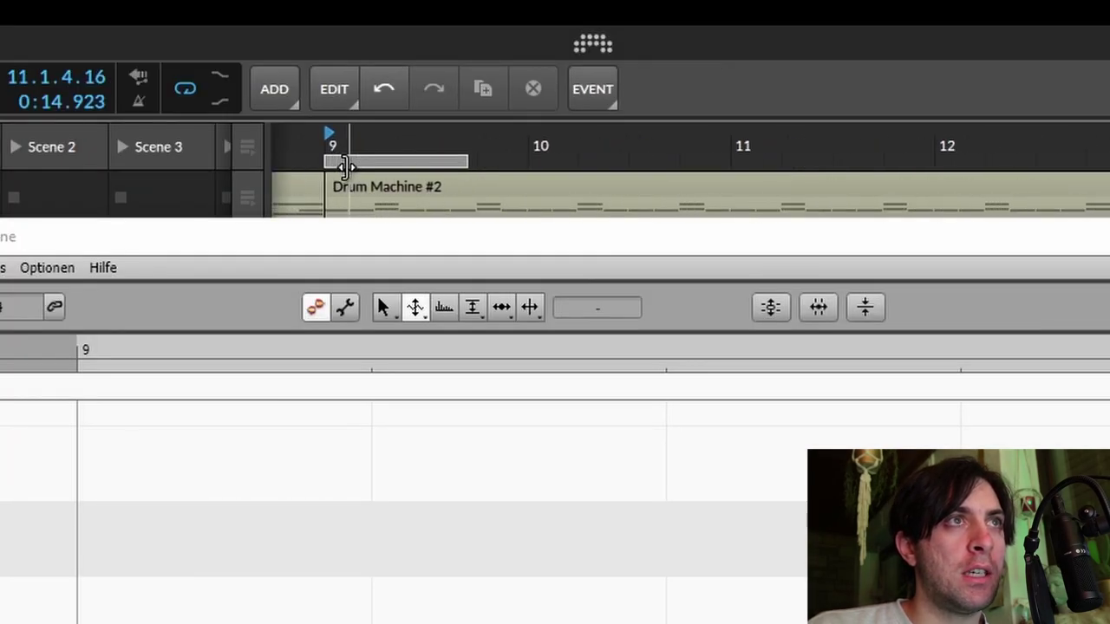
pyautogui.moveTo(461, 160); pyautogui.dragTo(528, 161)
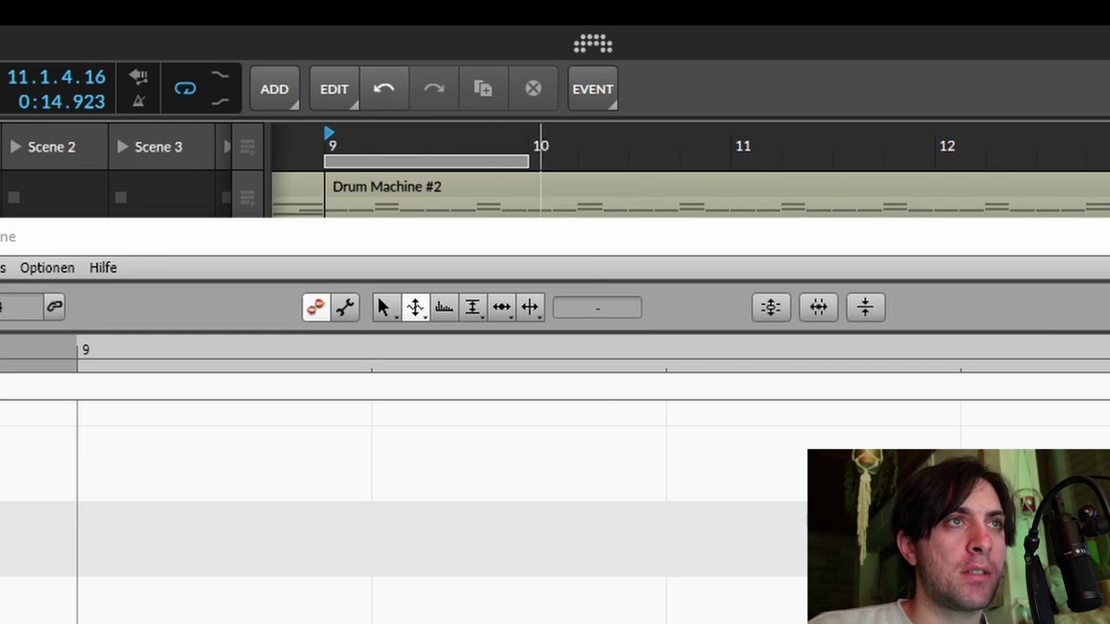
# - During looped playback, exaggerate the pitch modulation of the bar 9 notes, with 178 % on the last C segment, and of the bar 10 G notes
pyautogui.press('space')
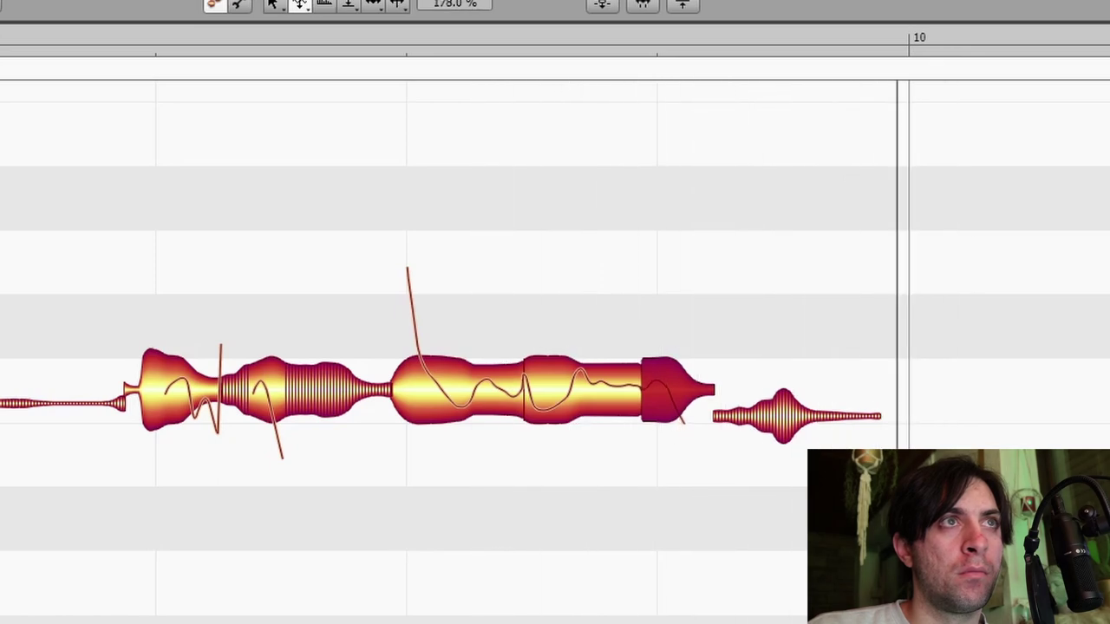
pyautogui.scroll(4, 884, 426)
pyautogui.moveTo(945, 230); pyautogui.dragTo(959, 80)
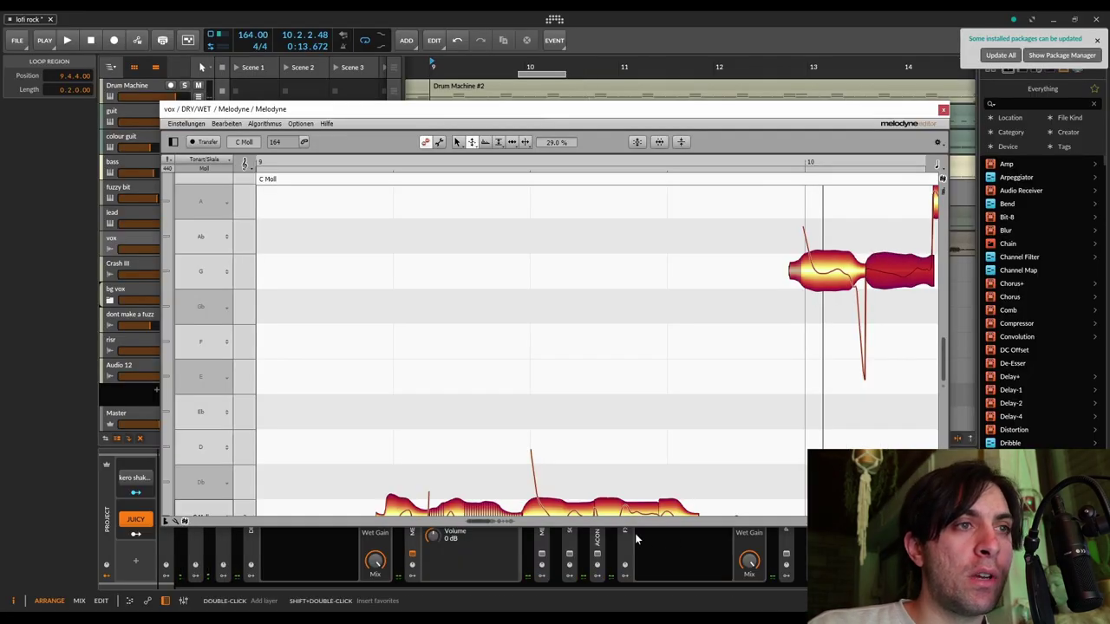
# - Move the loop region to 10.1.2.00 and strongly exaggerate the pitch modulation of the A note in bar 10 during playback
pyautogui.moveTo(484, 521); pyautogui.dragTo(503, 521)
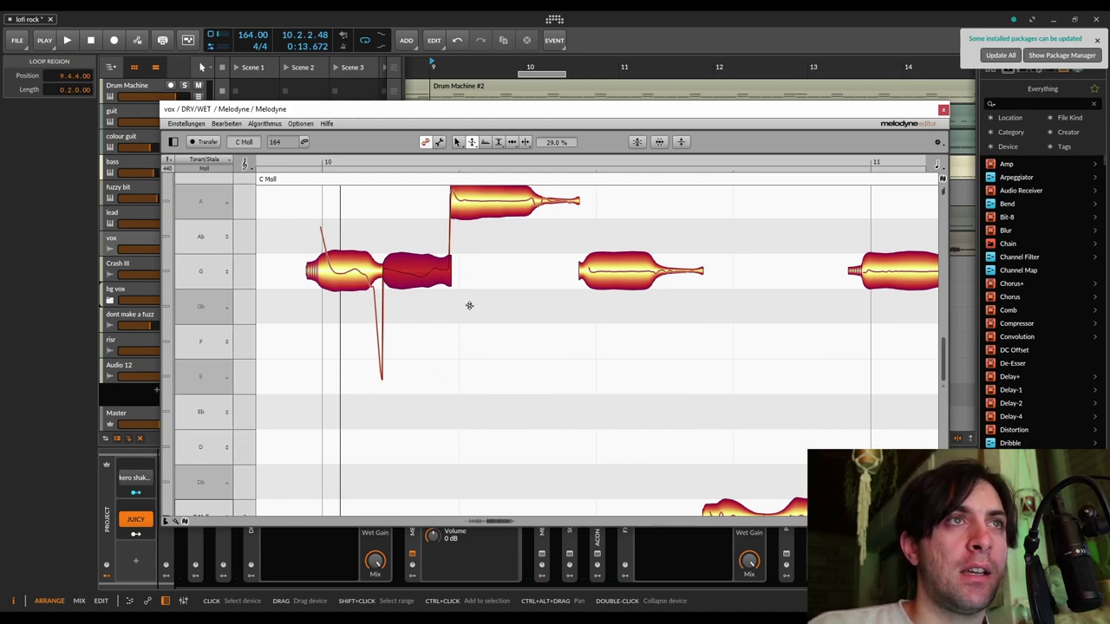
pyautogui.press('space')
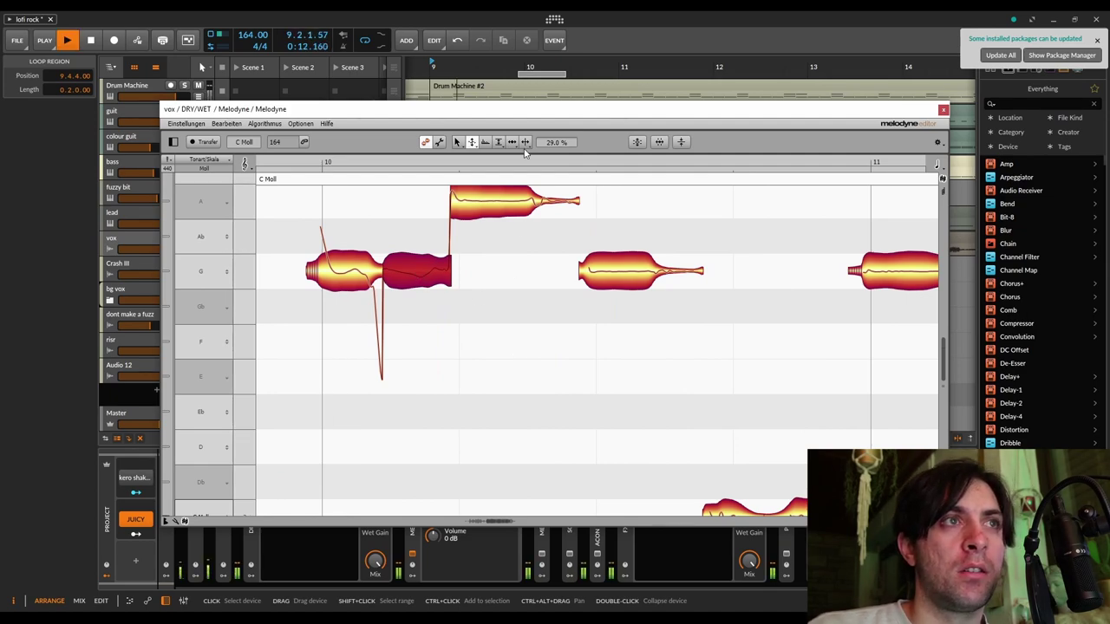
pyautogui.click(537, 74)
pyautogui.moveTo(537, 77); pyautogui.dragTo(549, 77)
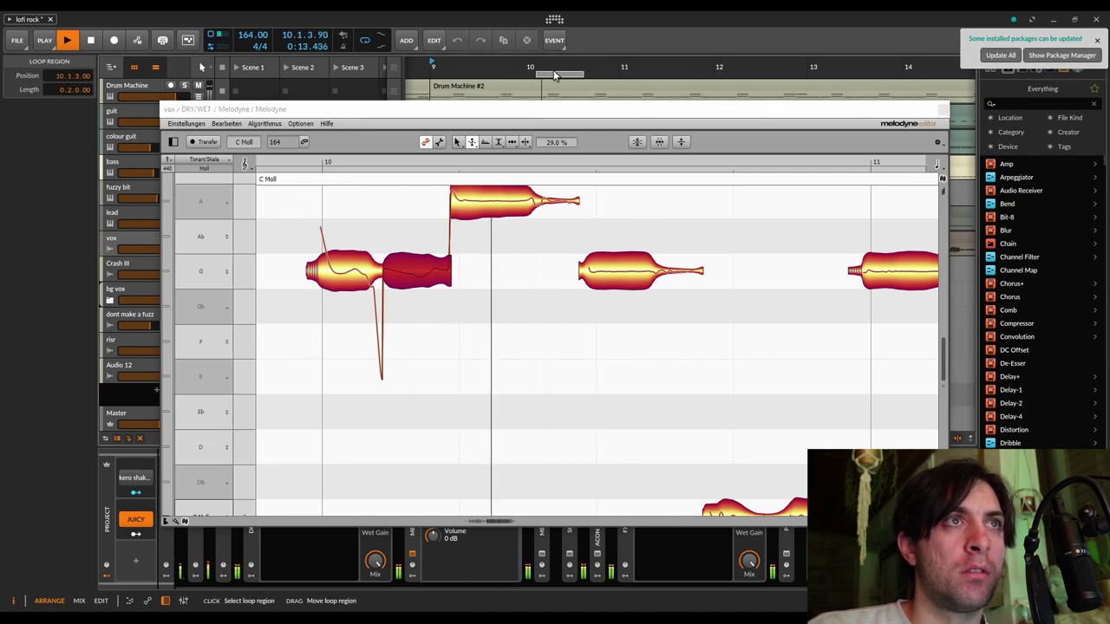
pyautogui.scroll(4, 471, 287)
pyautogui.click(494, 345)
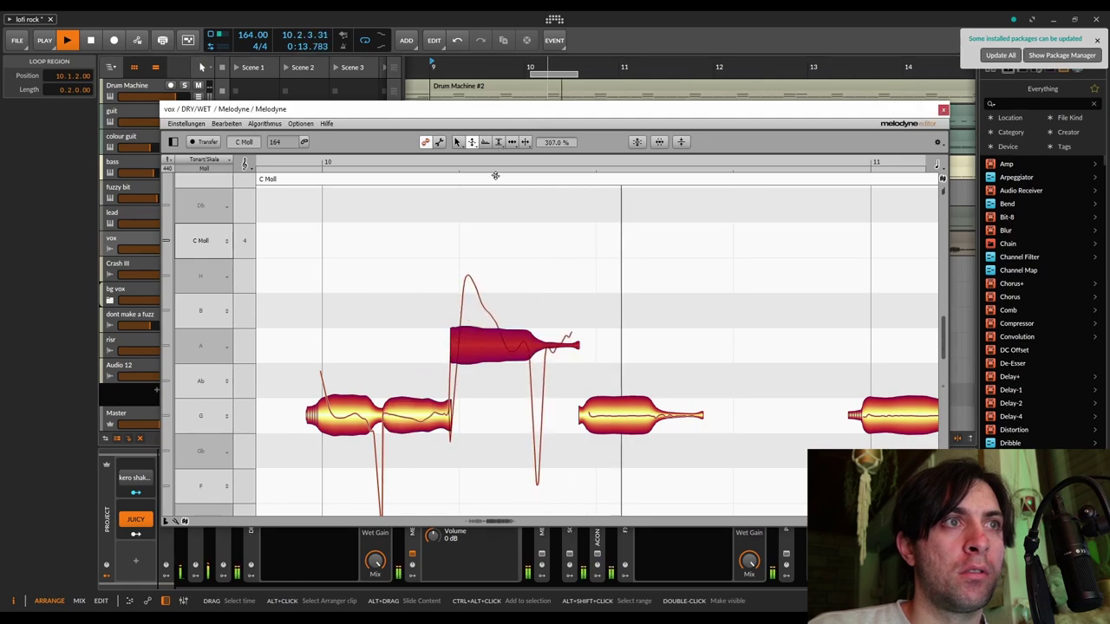
pyautogui.press('space')
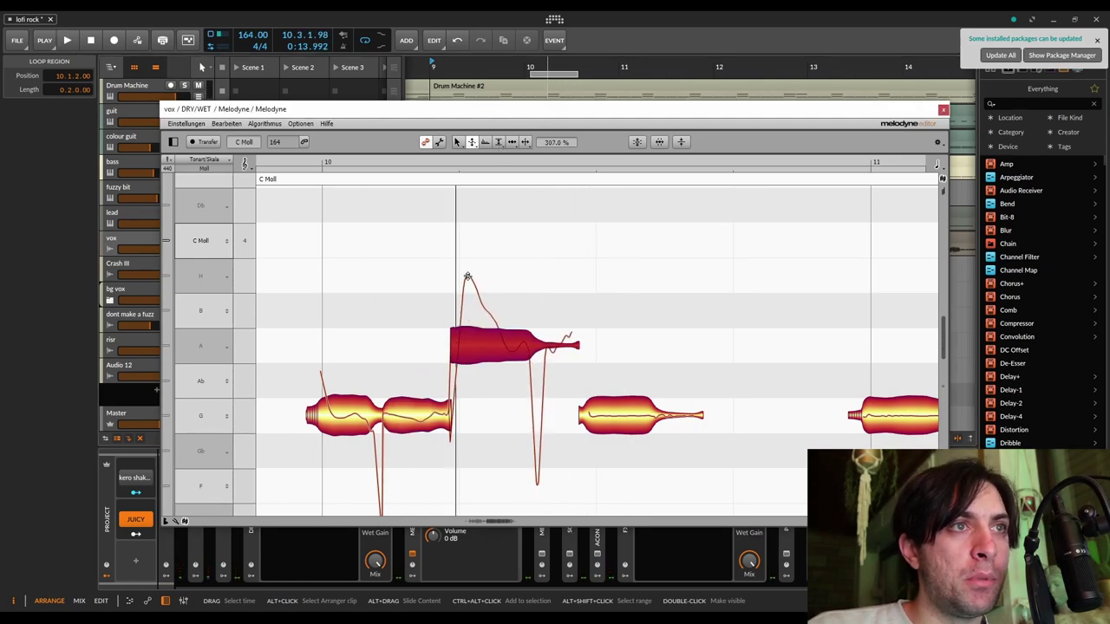
# - Separate the start of the bar 10 A note into two short slices around its pitch peak
pyautogui.rightClick(466, 276)
pyautogui.click(517, 256)
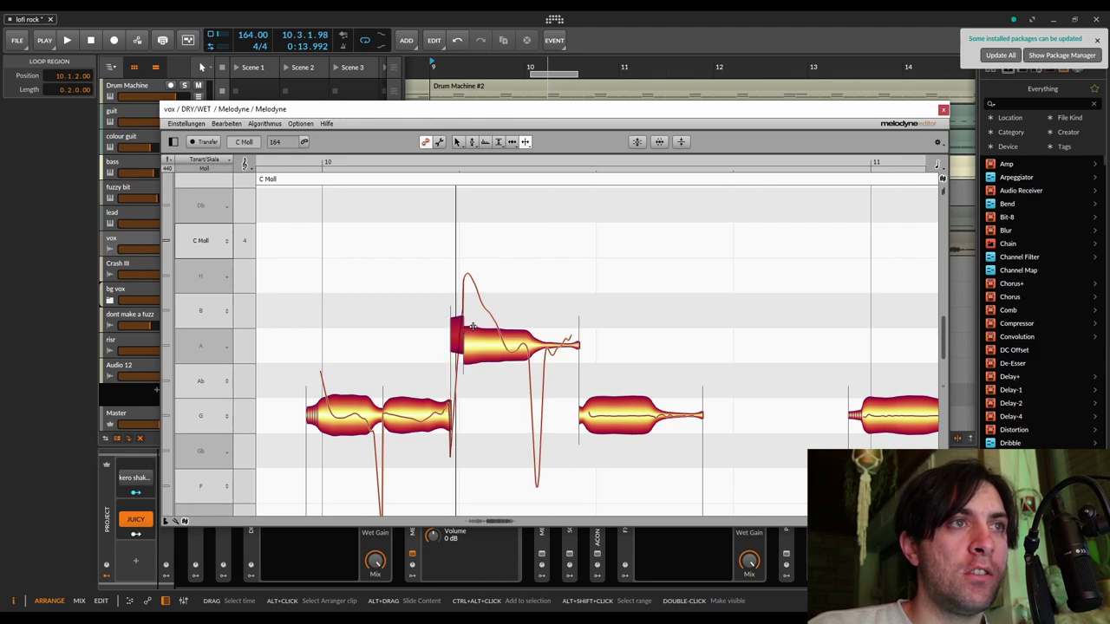
pyautogui.click(472, 328)
pyautogui.click(474, 330)
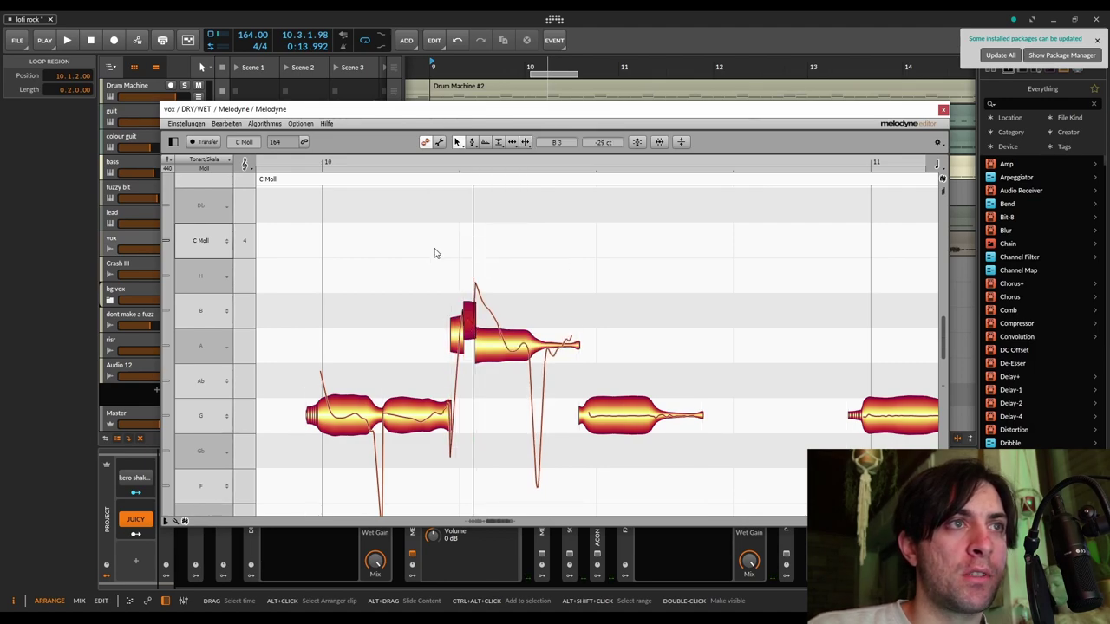
# - Raise the short pitch-peak slice at the start of the bar 10 A note to C4 and play it back
pyautogui.moveTo(471, 320); pyautogui.dragTo(473, 233)
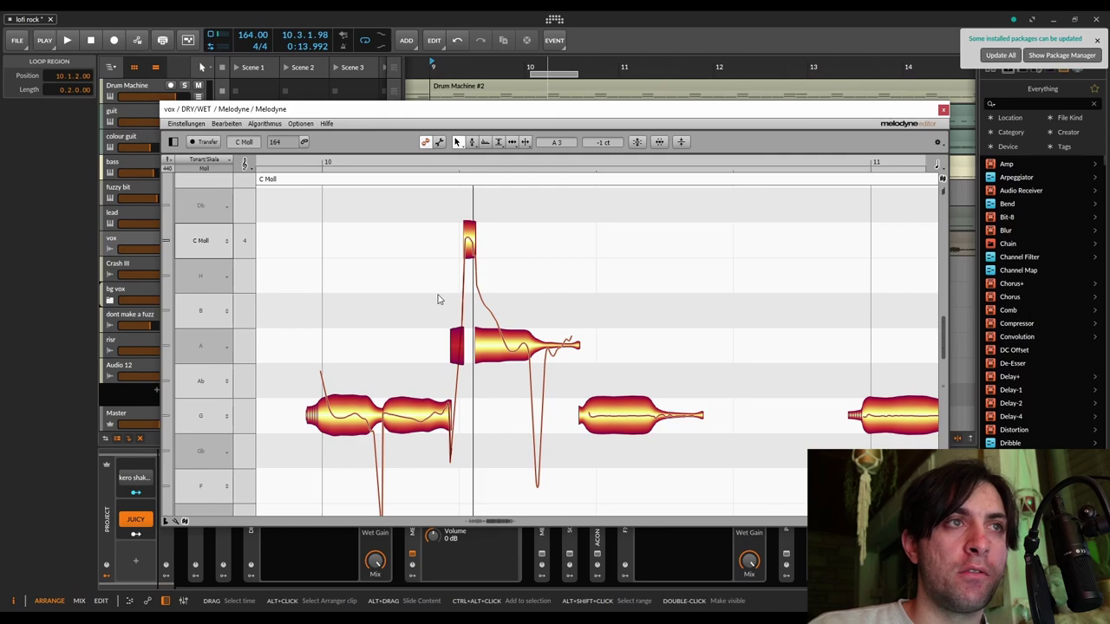
pyautogui.click(491, 32)
pyautogui.press('space')
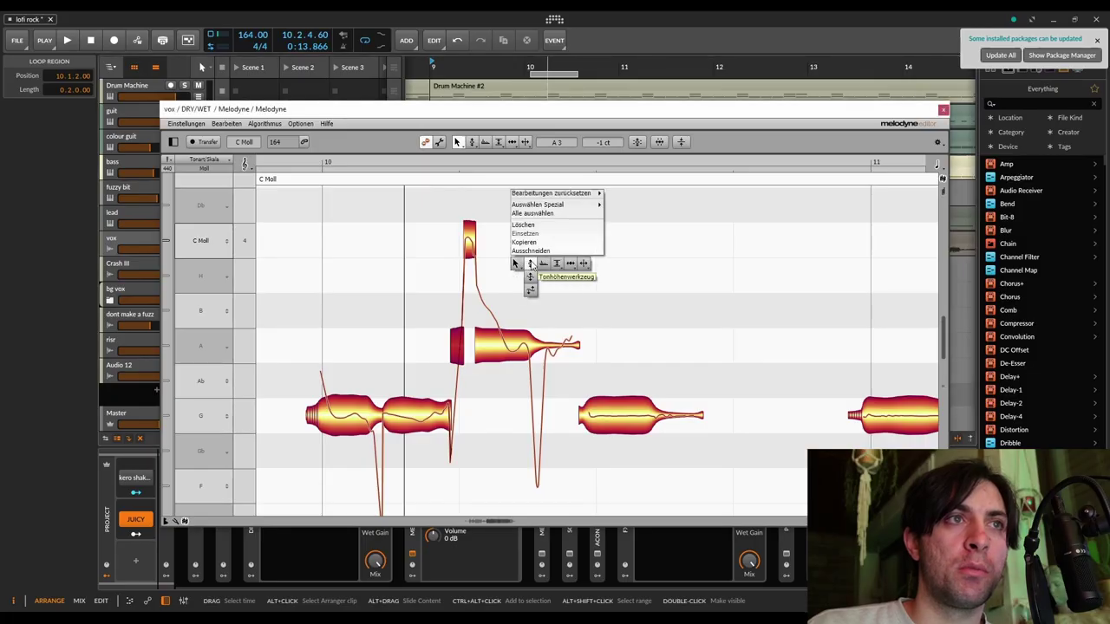
# - Strongly reduce the pitch modulation of the long A note segment in bar 10 during playback
pyautogui.click(530, 265)
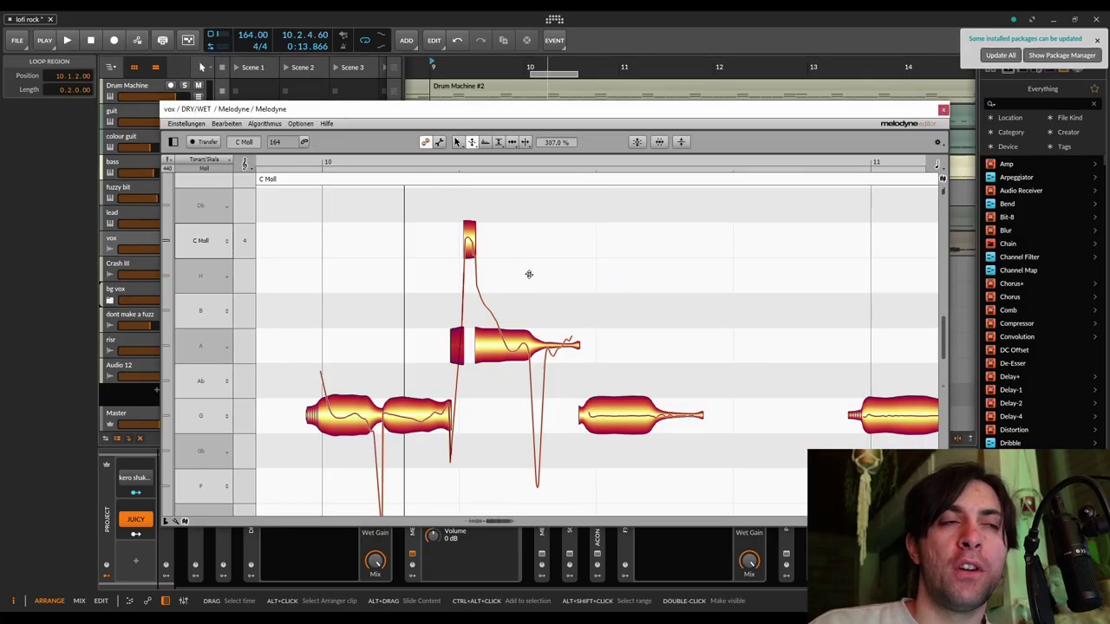
pyautogui.press('space')
pyautogui.click(498, 356)
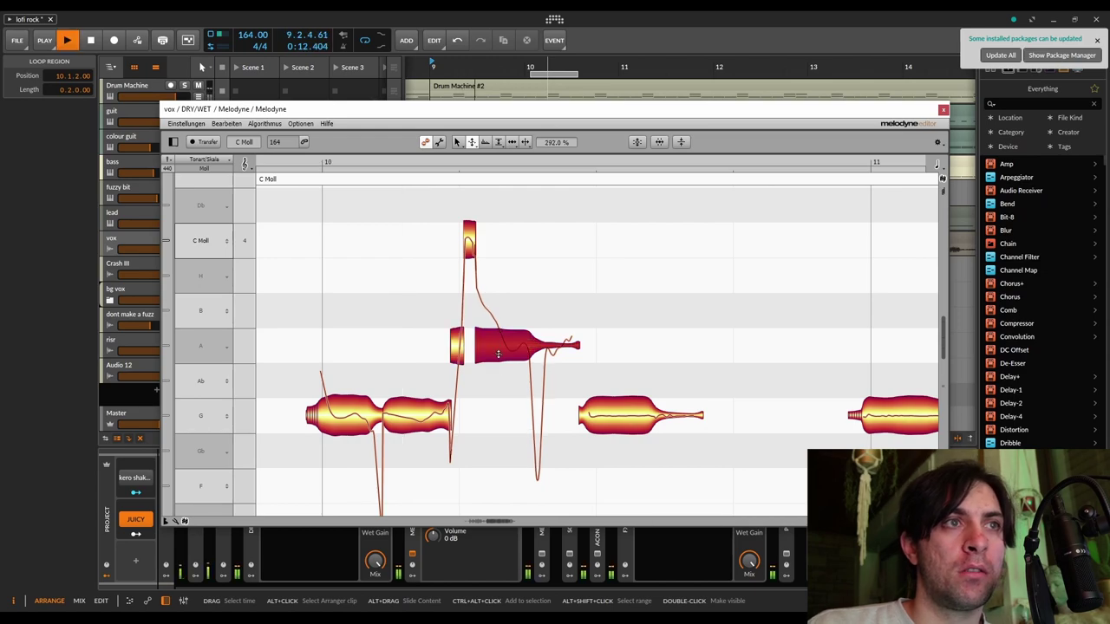
pyautogui.moveTo(499, 356); pyautogui.dragTo(515, 485)
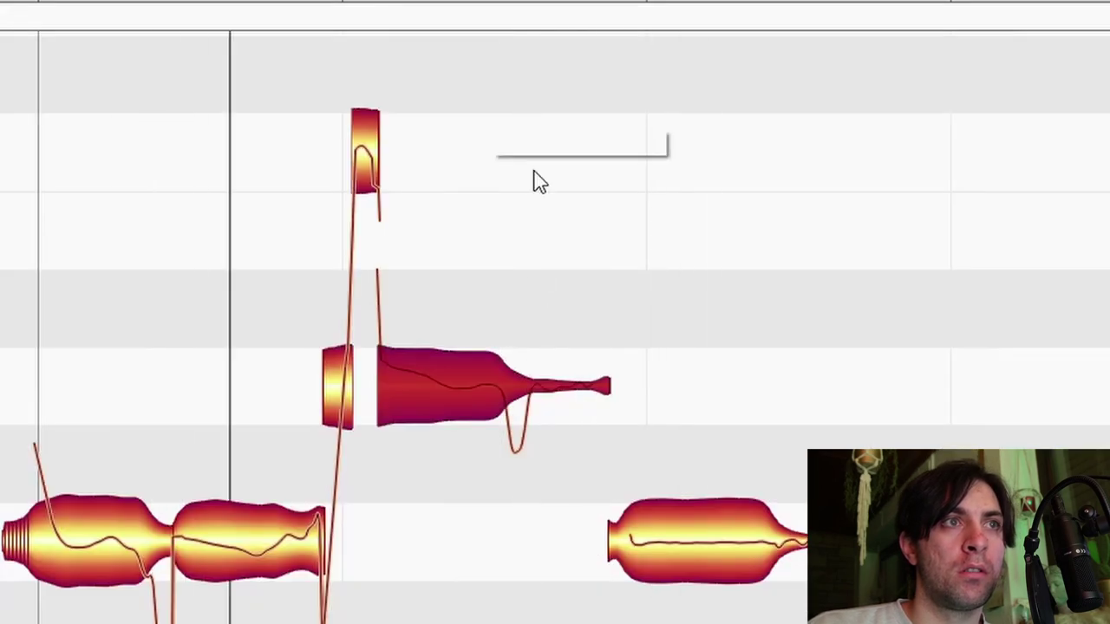
# - Connect the pitch transitions between the short C4 slice and the neighbouring A and G notes in bar 10, and return to the main tool
pyautogui.rightClick(542, 245)
pyautogui.click(530, 236)
pyautogui.rightClick(442, 195)
pyautogui.click(462, 183)
pyautogui.click(347, 386)
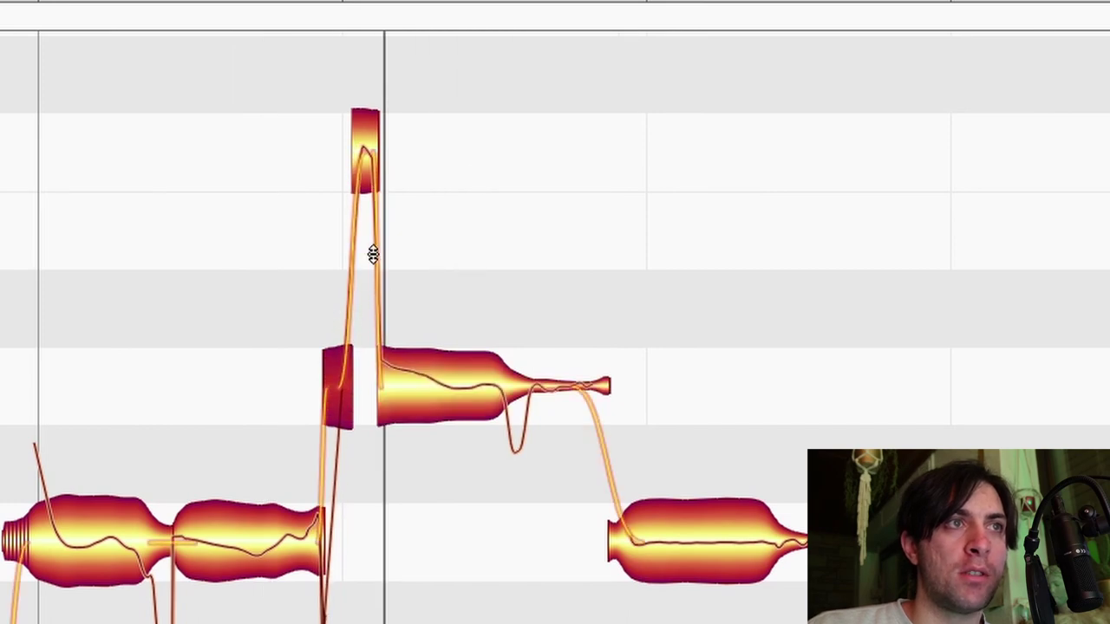
pyautogui.click(371, 173)
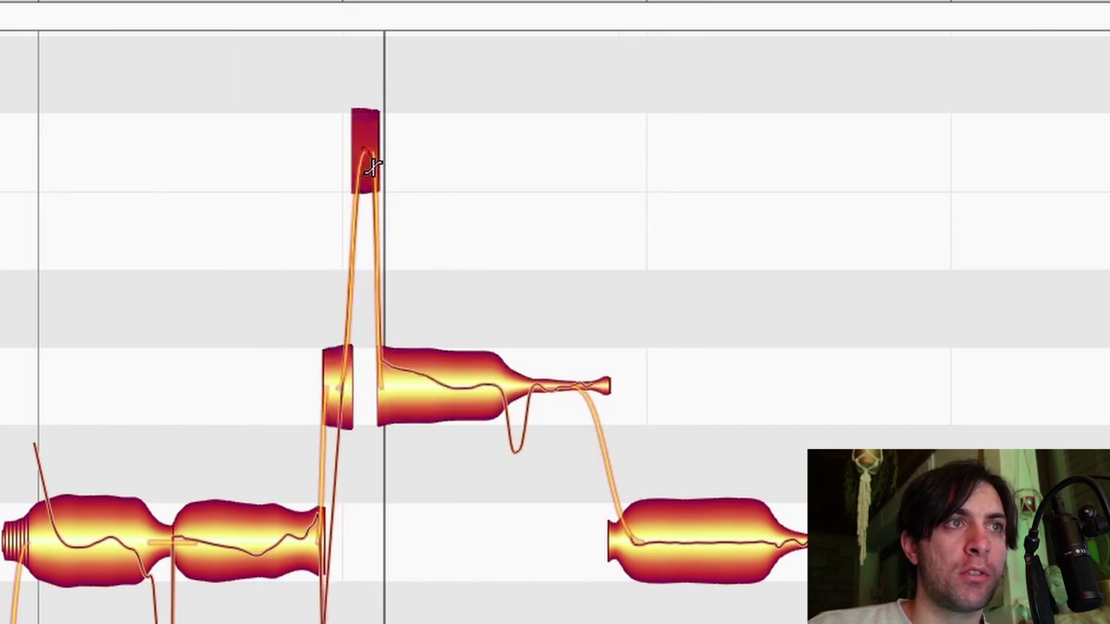
pyautogui.click(325, 533)
pyautogui.rightClick(615, 274)
pyautogui.click(583, 273)
pyautogui.rightClick(627, 236)
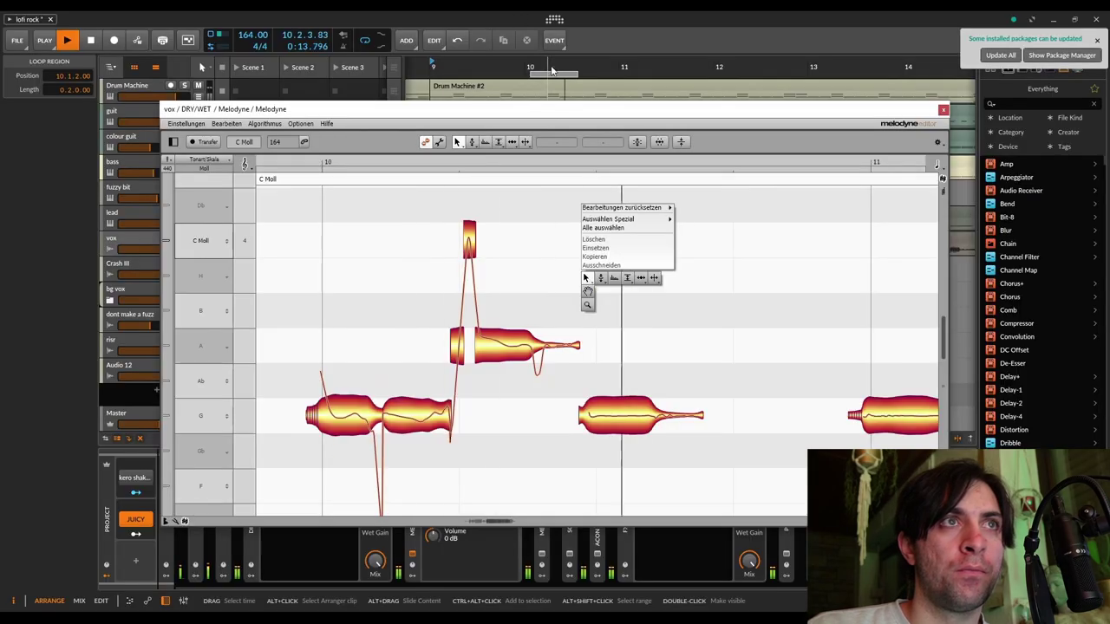
# - Move the loop region to 10.2.2.00 and exaggerate the pitch modulation of the G note following the A note to 338 %
pyautogui.moveTo(558, 76); pyautogui.dragTo(581, 77)
pyautogui.rightClick(563, 315)
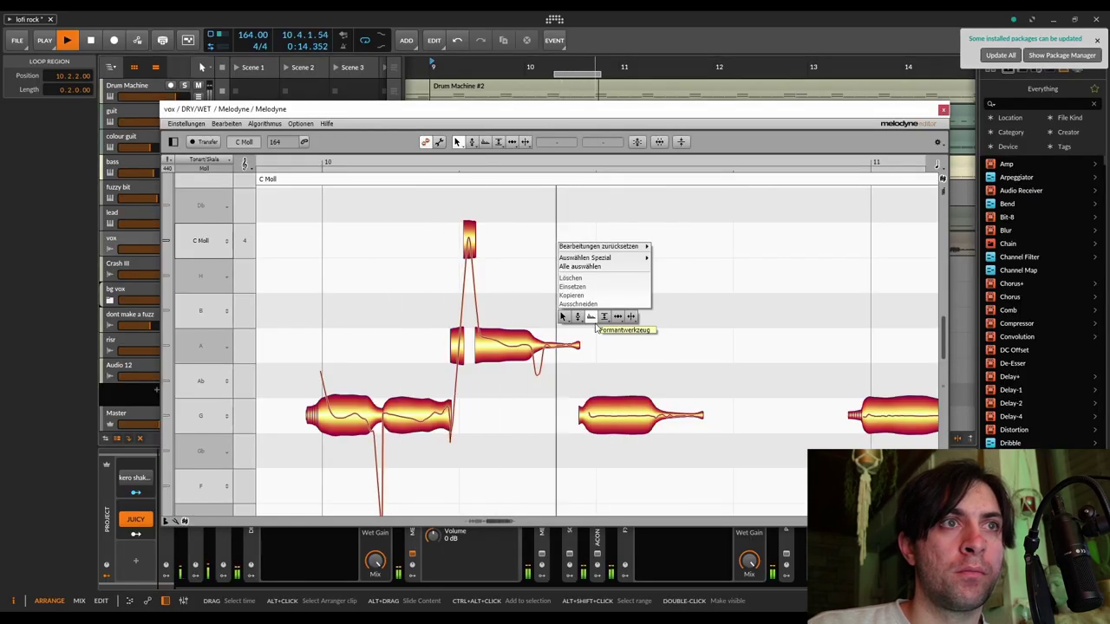
pyautogui.moveTo(578, 317)
pyautogui.click(578, 337)
pyautogui.moveTo(644, 411); pyautogui.dragTo(659, 226)
pyautogui.press('space')
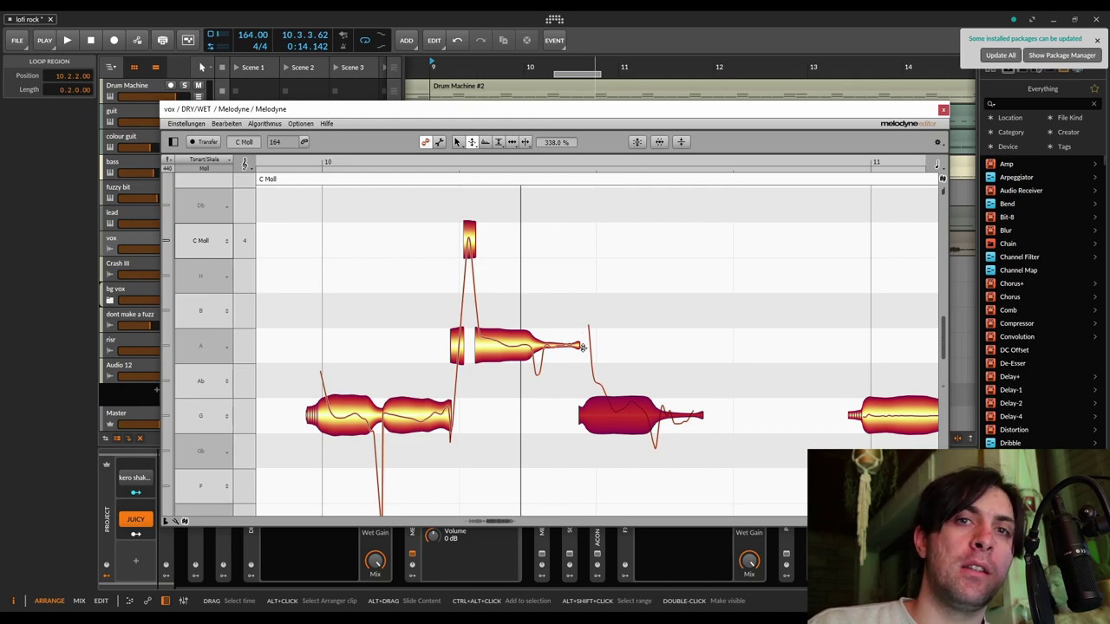
# - Reactivate Melodyne's main tool, return the loop region to 9.1.1.00 and play from bar 9
pyautogui.rightClick(627, 241)
pyautogui.click(610, 230)
pyautogui.scroll(-2, 631, 225)
pyautogui.moveTo(569, 75); pyautogui.dragTo(435, 84)
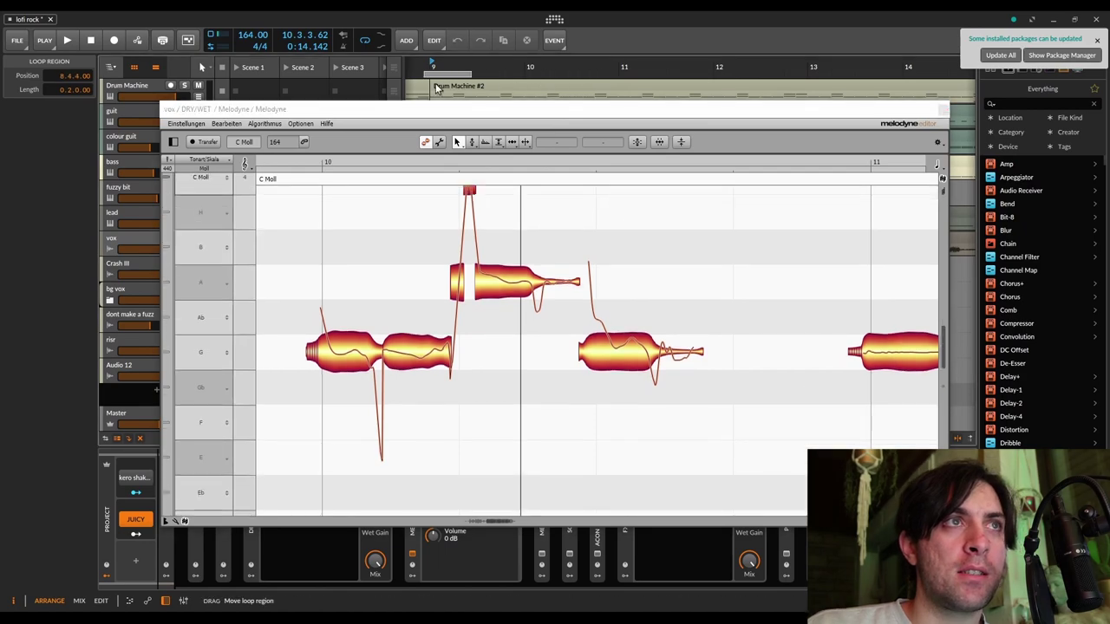
pyautogui.click(437, 66)
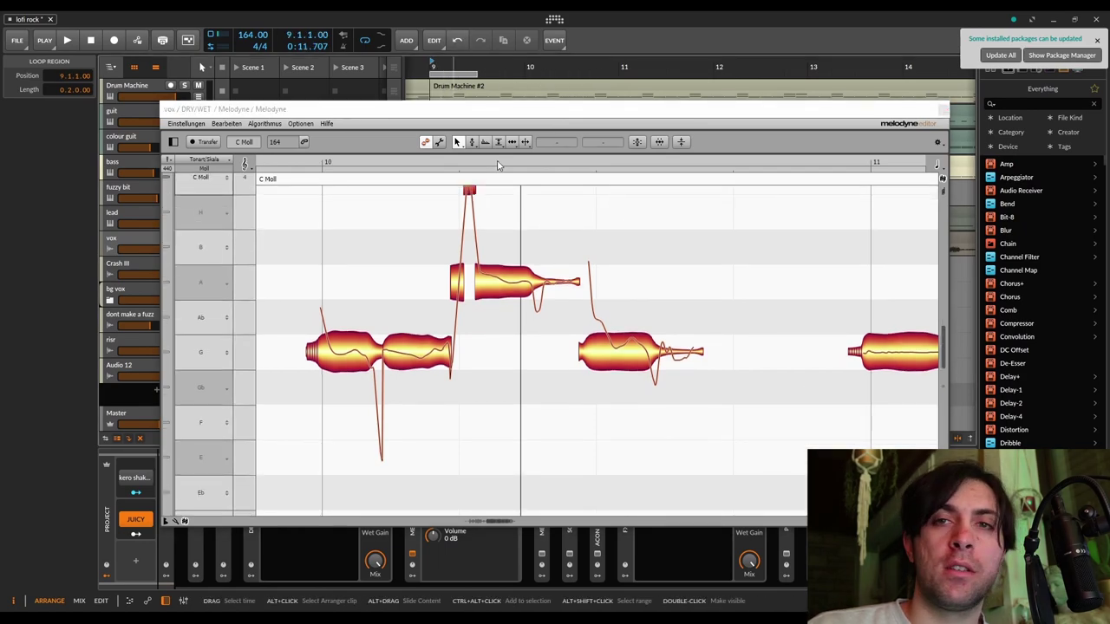
pyautogui.press('space')
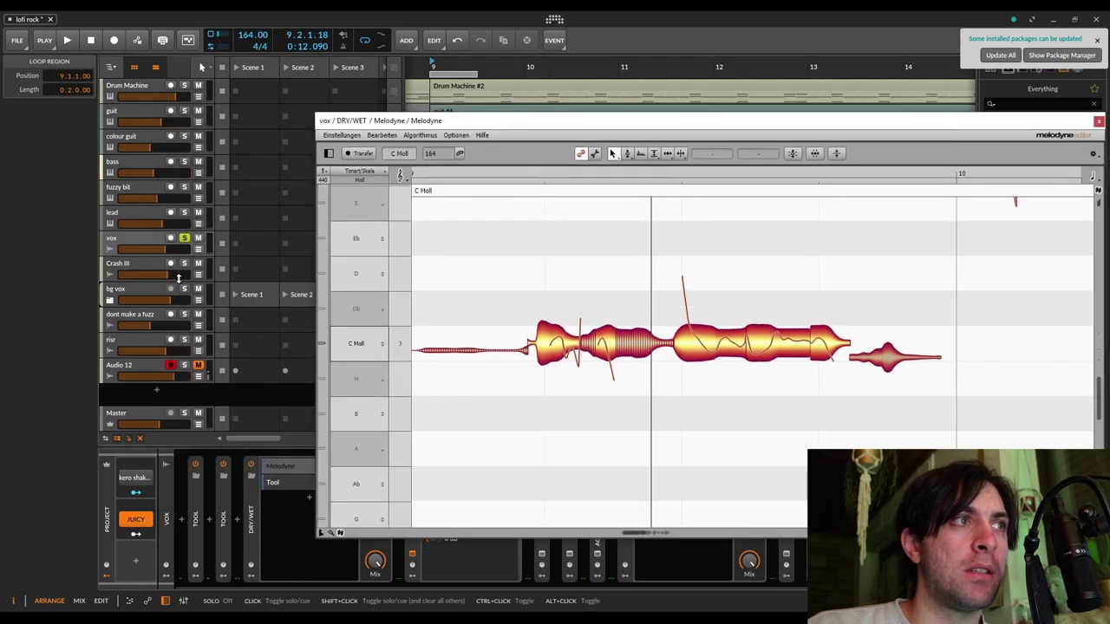
# - Solo the Drum Machine track alongside vox, activate Melodyne's timing tool and start looped playback
pyautogui.moveTo(367, 110); pyautogui.dragTo(353, 132)
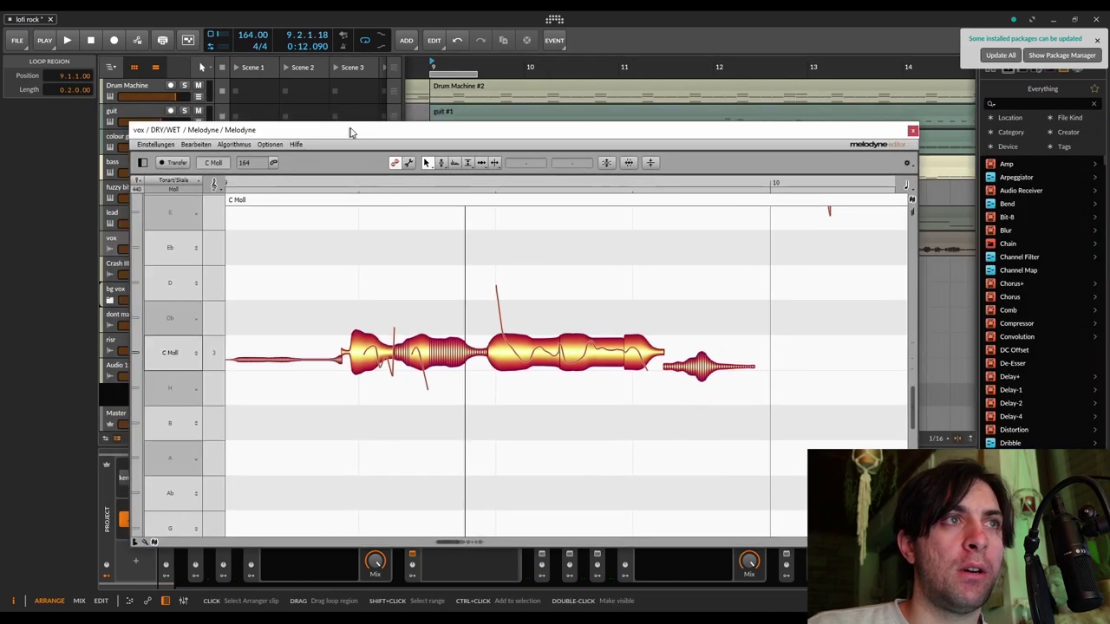
pyautogui.rightClick(395, 302)
pyautogui.click(451, 301)
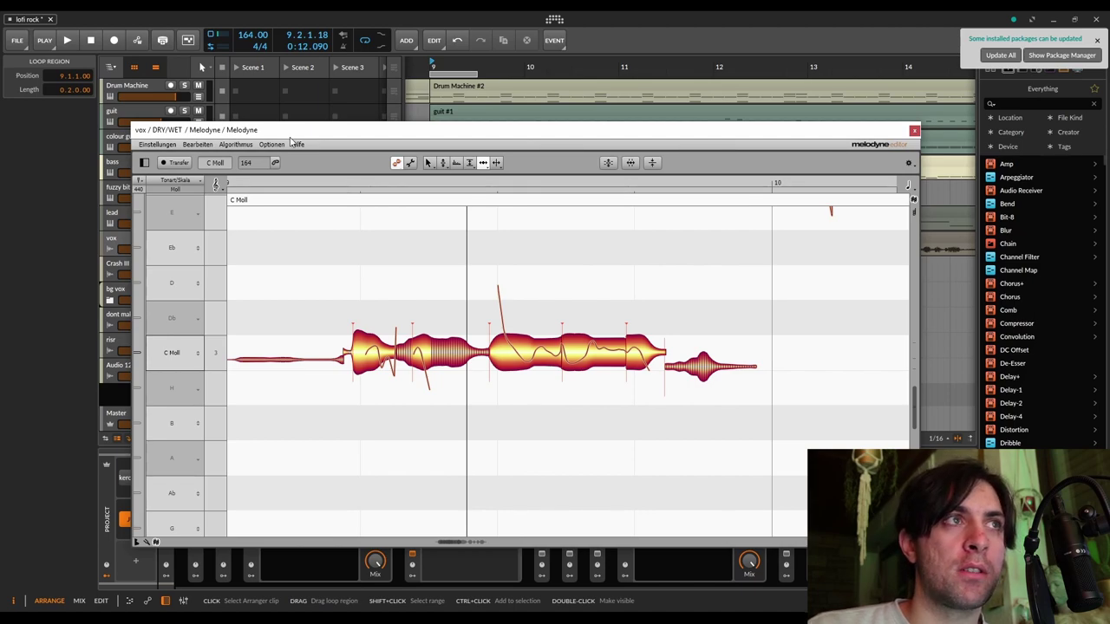
pyautogui.moveTo(289, 137); pyautogui.dragTo(451, 140)
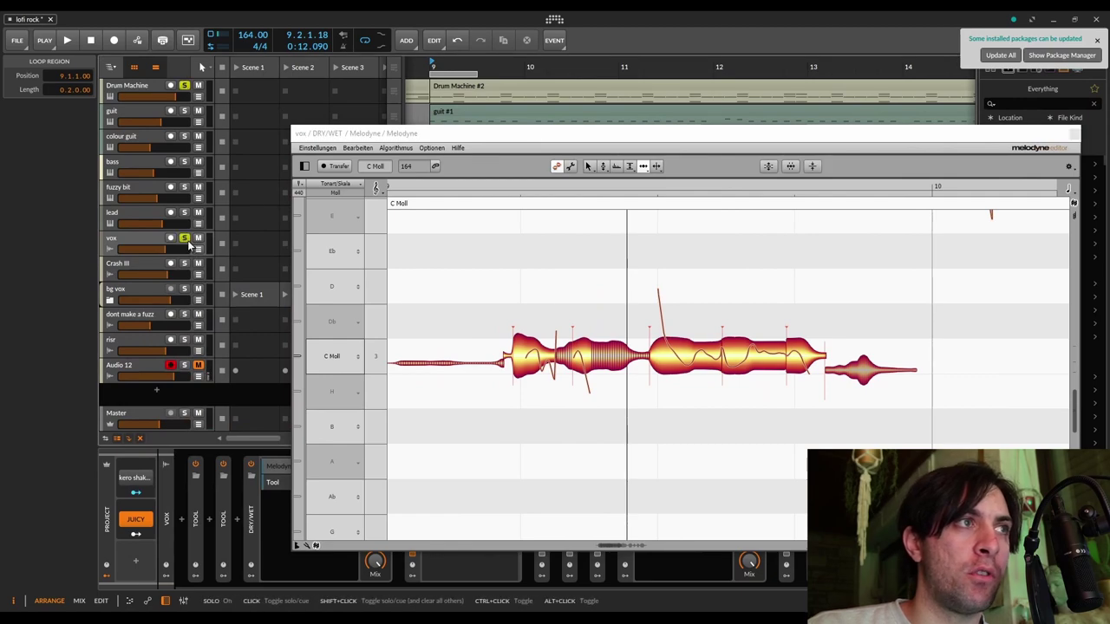
pyautogui.moveTo(602, 136); pyautogui.dragTo(421, 130)
pyautogui.press('space')
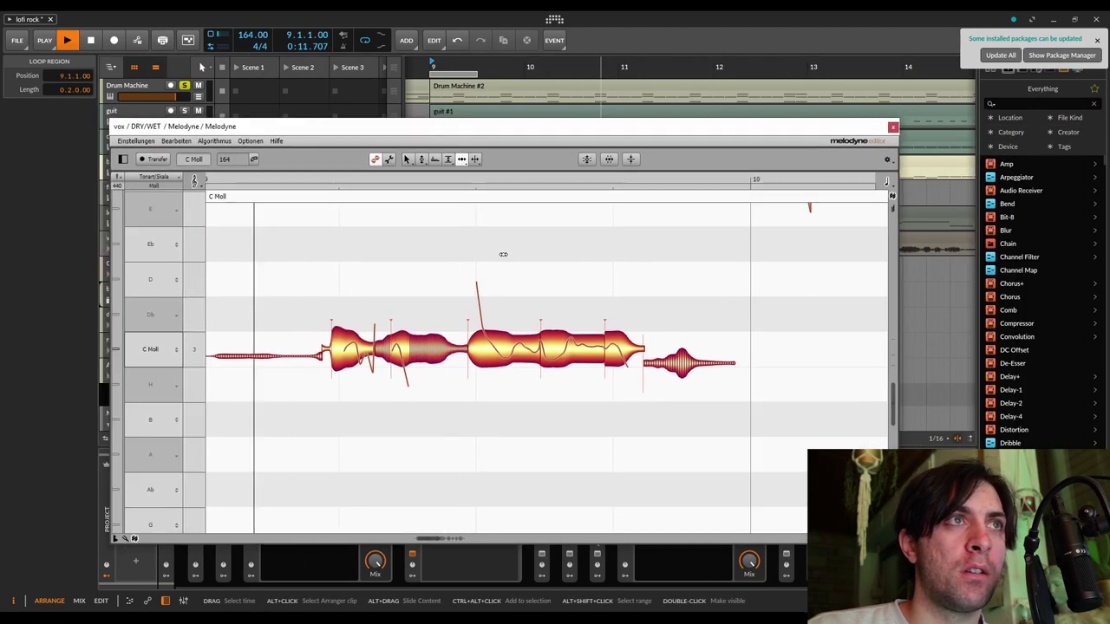
# - Shift the first, second and fourth C notes of bar 9 slightly later, moving the loop region to 9.2.1.00 during playback
pyautogui.moveTo(331, 350); pyautogui.dragTo(415, 349)
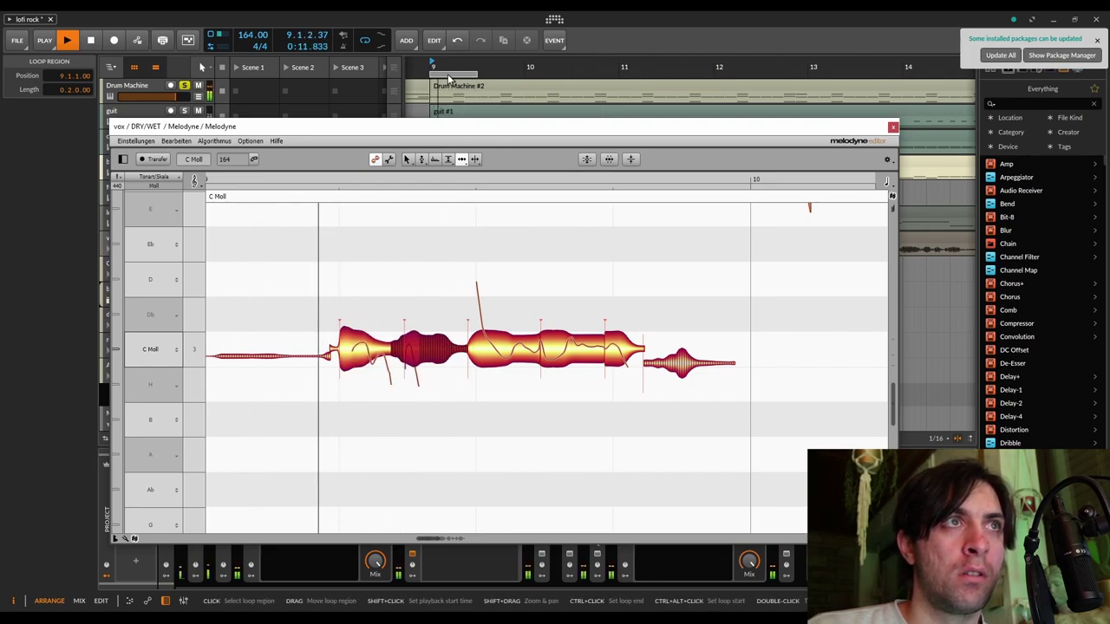
pyautogui.moveTo(449, 75); pyautogui.dragTo(473, 74)
pyautogui.click(469, 338)
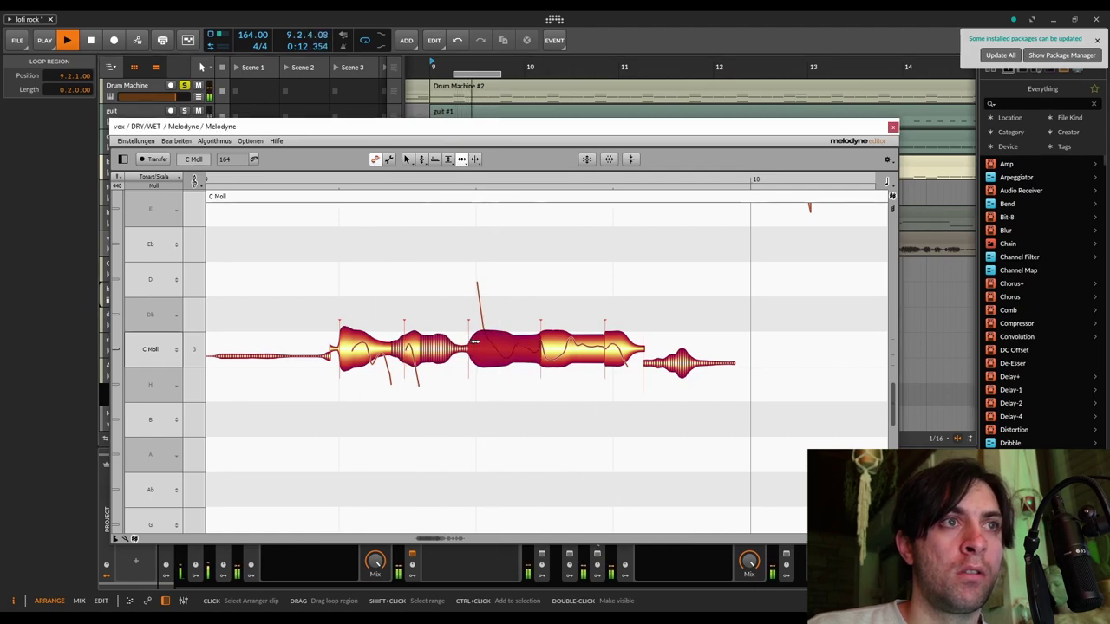
pyautogui.click(576, 350)
pyautogui.moveTo(604, 349); pyautogui.dragTo(550, 345)
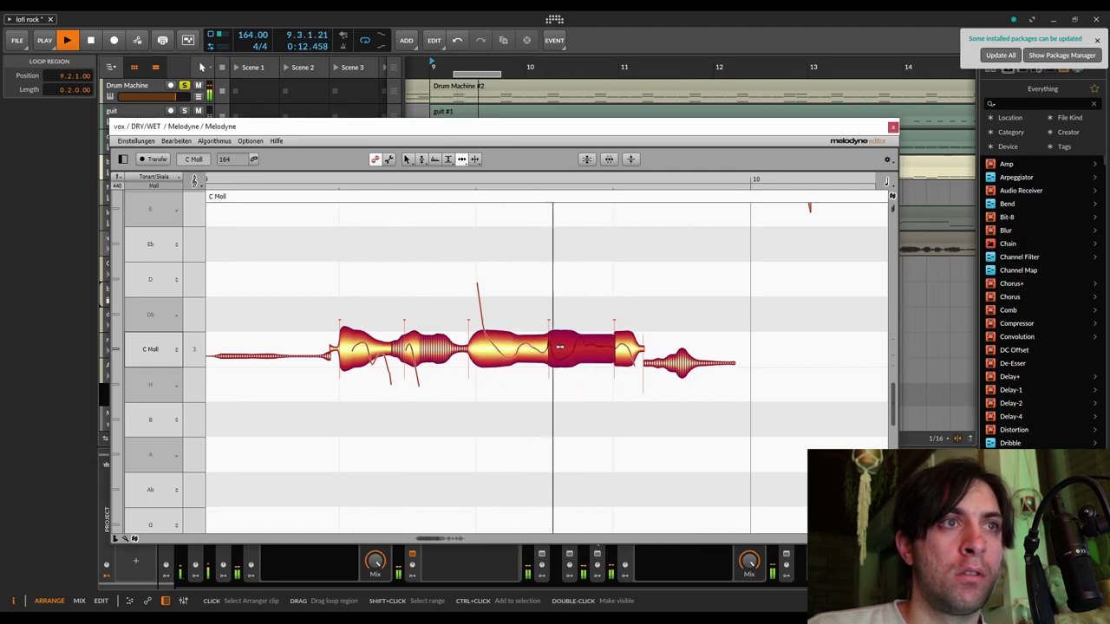
# - Move the loop region to 9.3.4.00 and slightly delay the last bar 9 note and the first two G notes of bar 10
pyautogui.click(477, 75)
pyautogui.moveTo(477, 73); pyautogui.dragTo(519, 74)
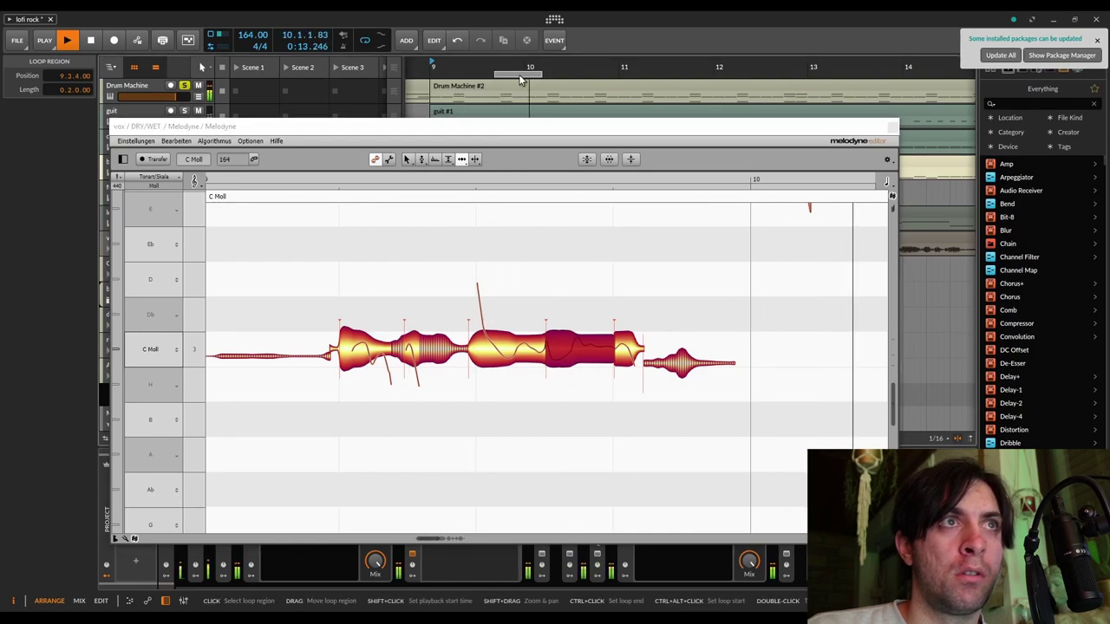
pyautogui.moveTo(642, 351); pyautogui.dragTo(659, 354)
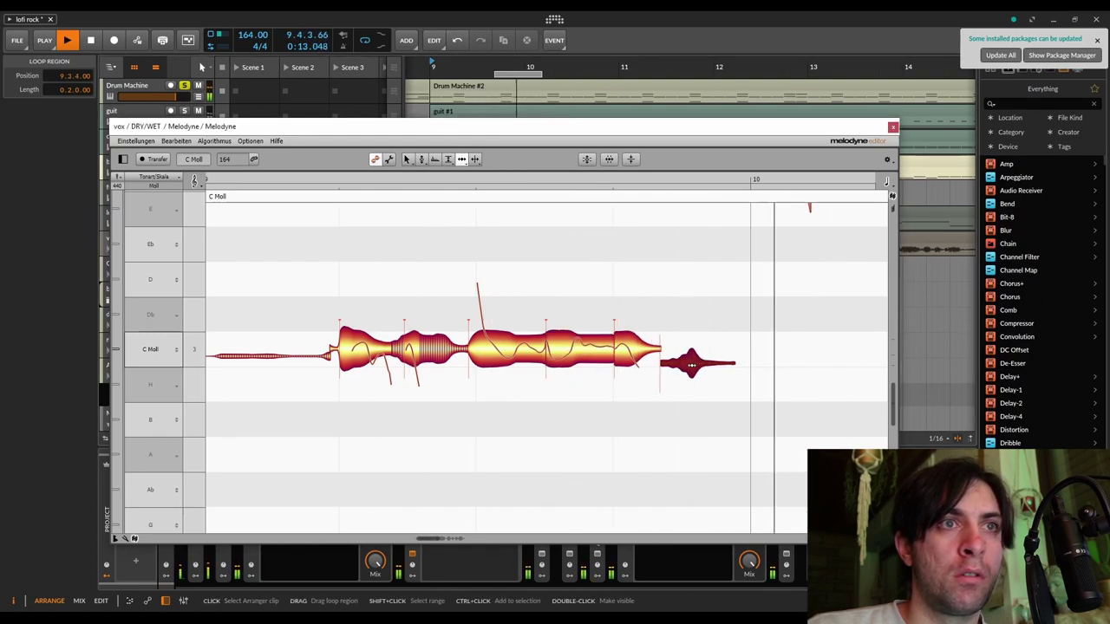
pyautogui.scroll(3, 698, 355)
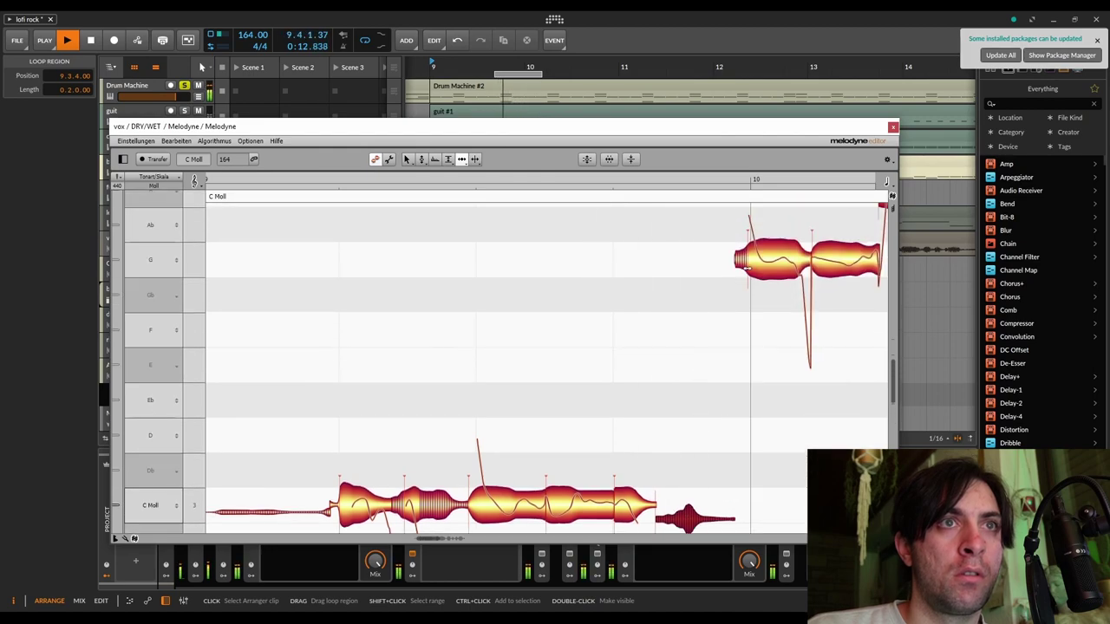
pyautogui.moveTo(761, 264); pyautogui.dragTo(755, 263)
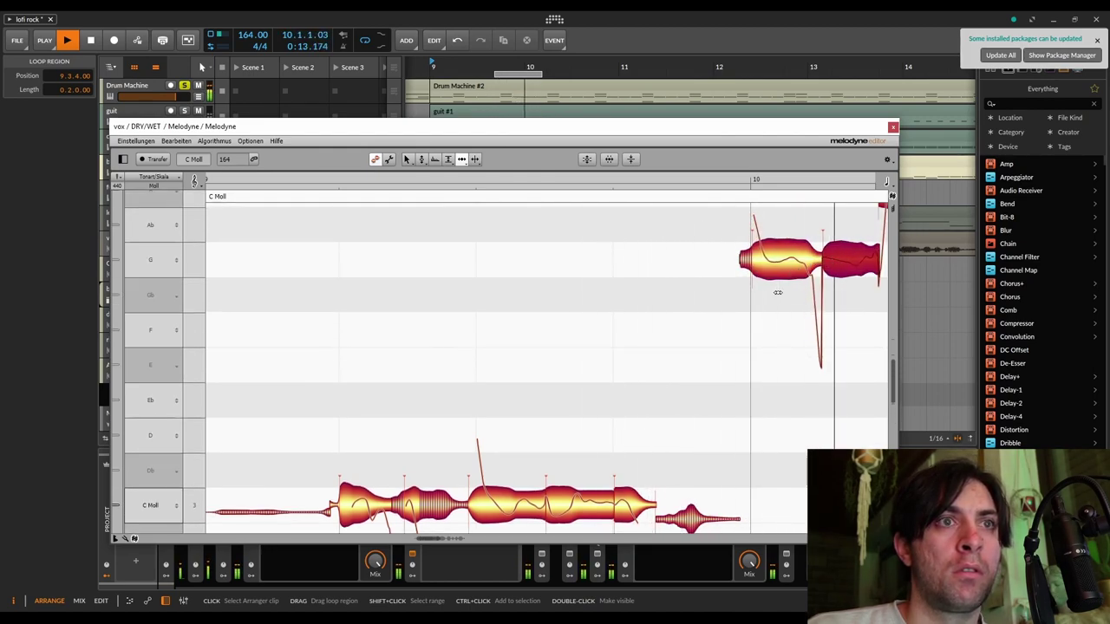
# - Select the A slices, C4 slice and following G note in bar 10 and shift them slightly later, including the second G note
pyautogui.scroll(2, 599, 501)
pyautogui.moveTo(427, 542); pyautogui.dragTo(447, 542)
pyautogui.scroll(2, 598, 486)
pyautogui.moveTo(623, 472); pyautogui.dragTo(387, 232)
pyautogui.hotkey('alt', 'space')
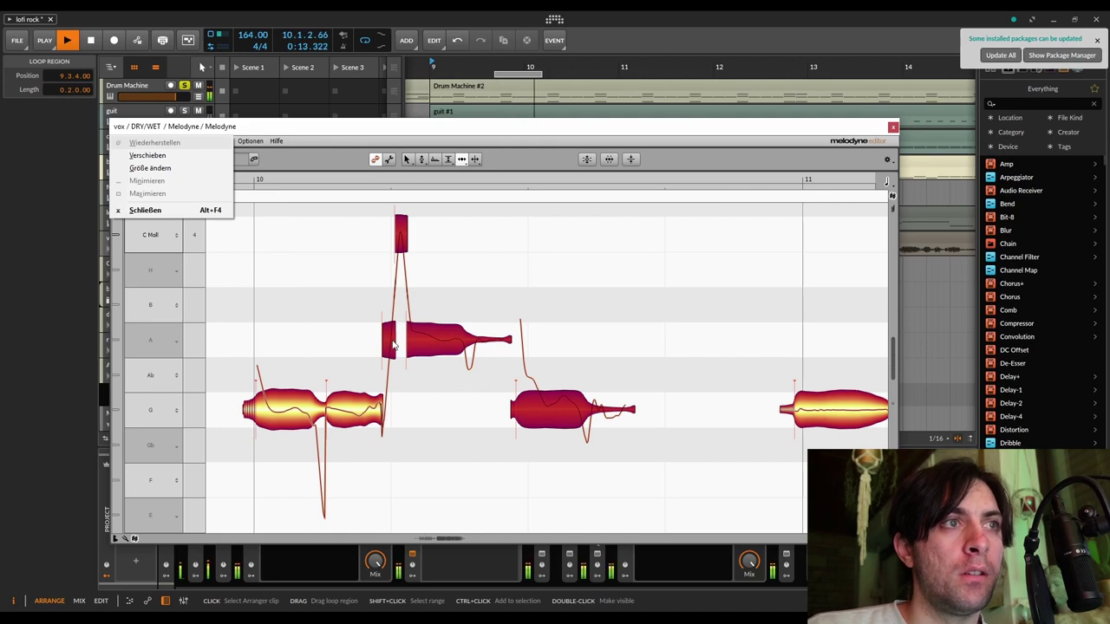
pyautogui.press('Escape')
pyautogui.moveTo(387, 342); pyautogui.dragTo(391, 341)
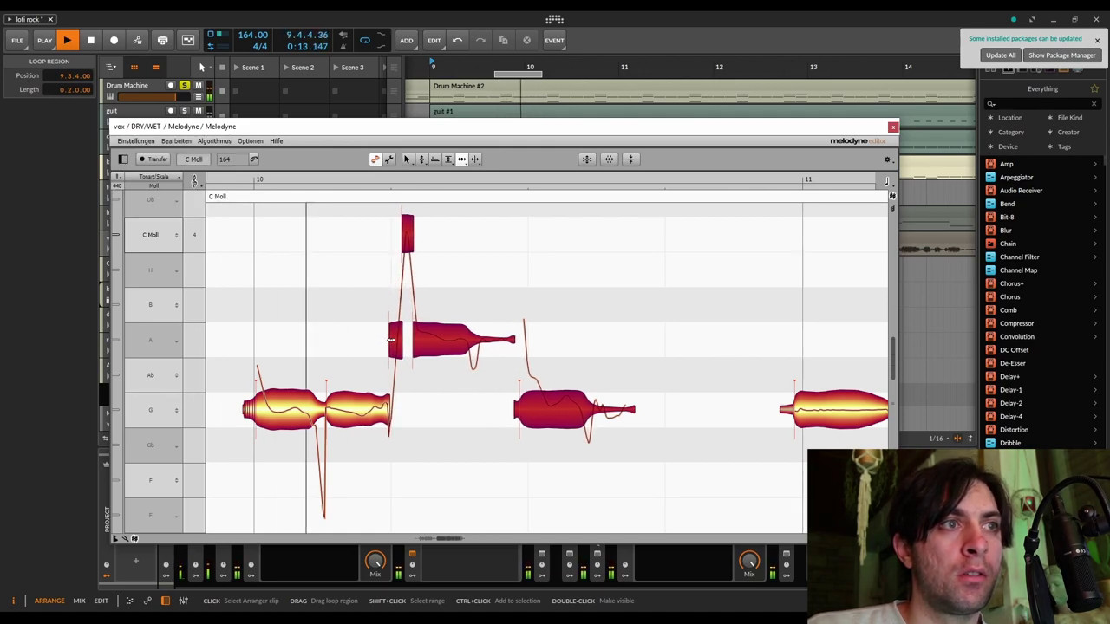
pyautogui.moveTo(329, 409); pyautogui.dragTo(332, 409)
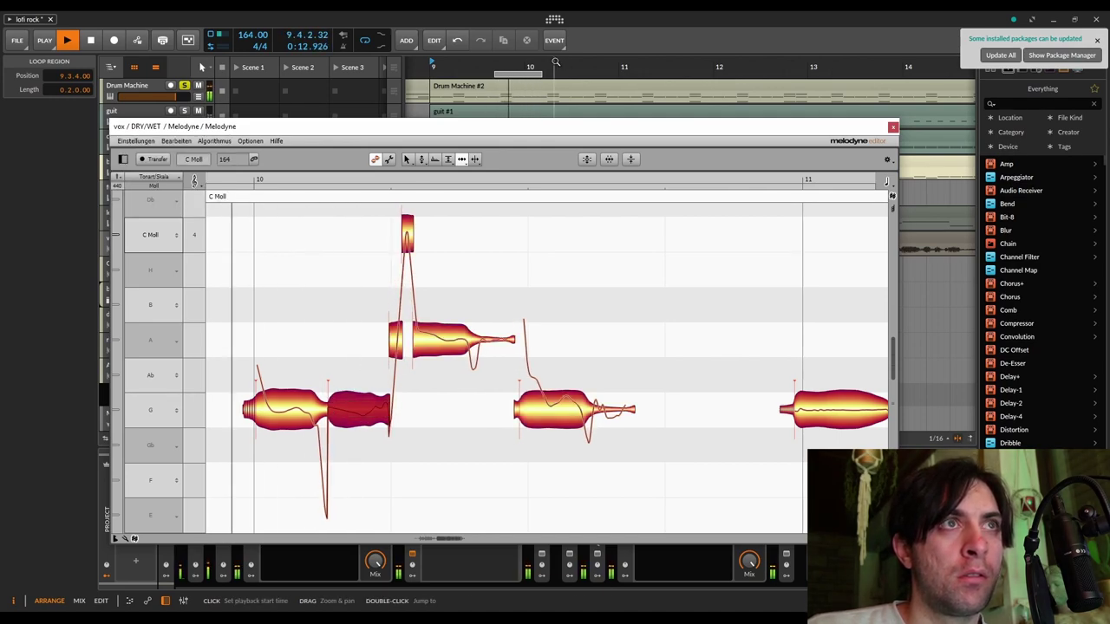
# - Move the loop region forward to 10.1.2.00 while nudging the G note after the A note and the C4 slice slightly later
pyautogui.moveTo(517, 74); pyautogui.dragTo(538, 74)
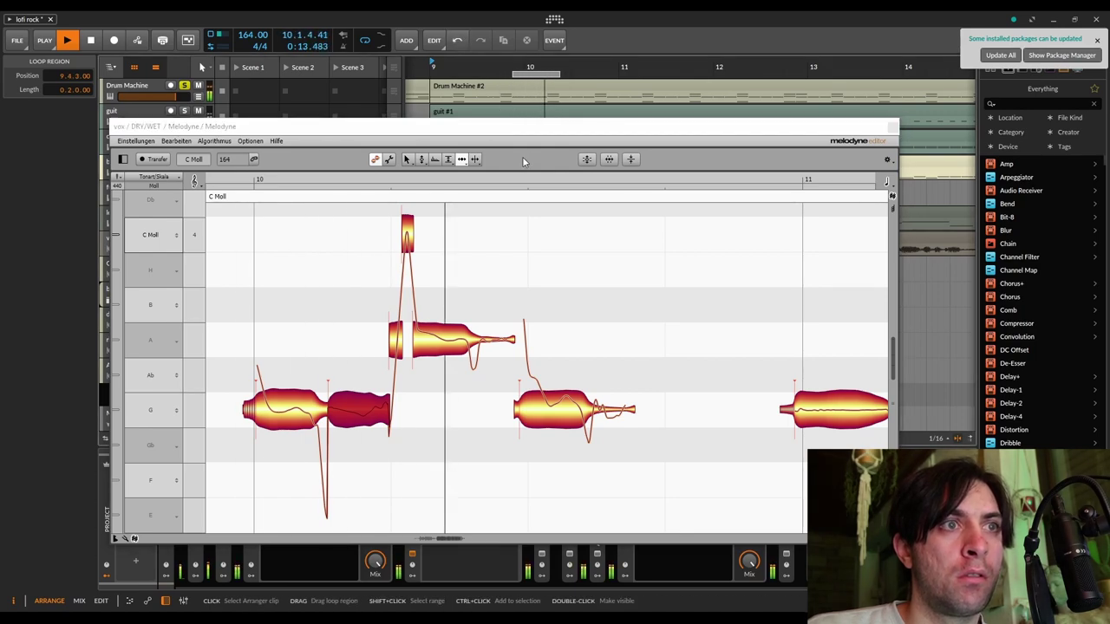
pyautogui.click(553, 381)
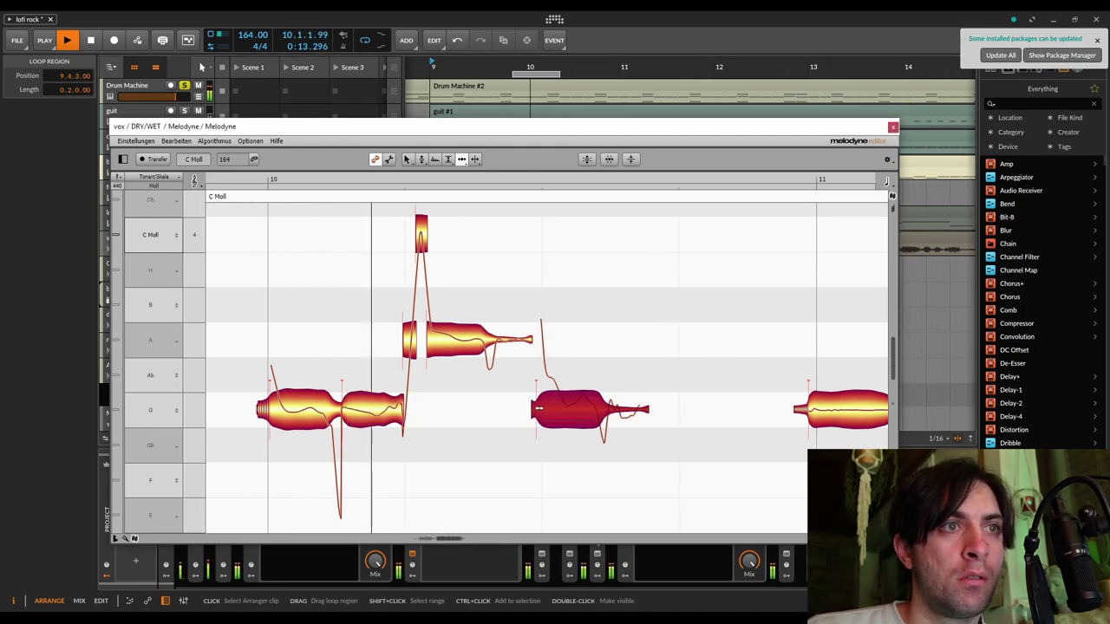
pyautogui.moveTo(540, 75); pyautogui.dragTo(557, 77)
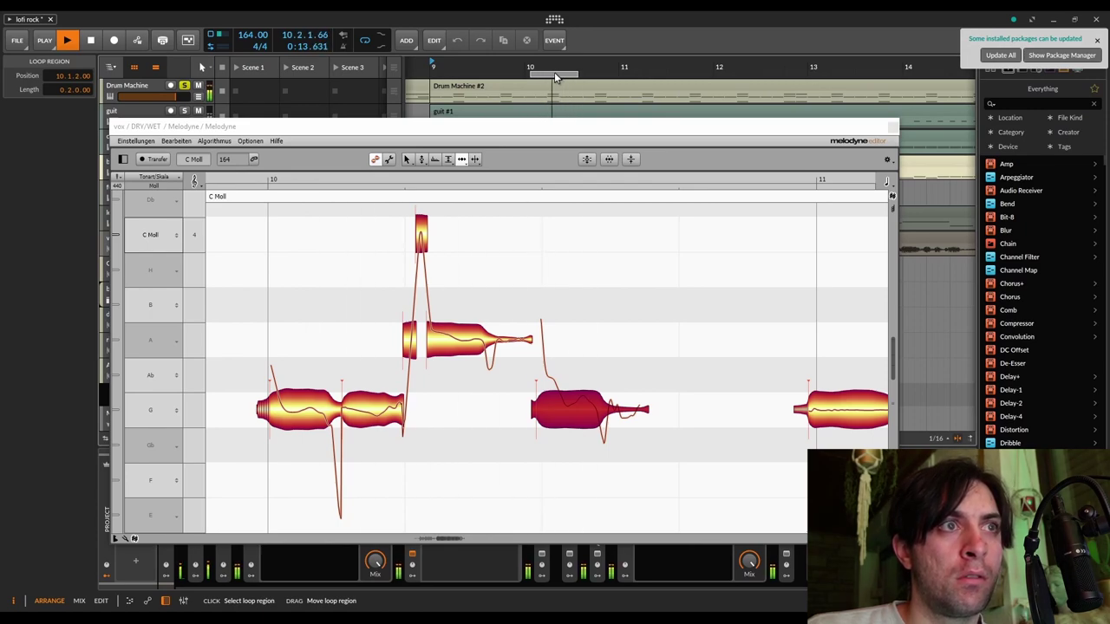
pyautogui.moveTo(423, 235)
pyautogui.mouseDown()
pyautogui.moveTo(443, 230)
pyautogui.moveTo(424, 234)
pyautogui.mouseUp()
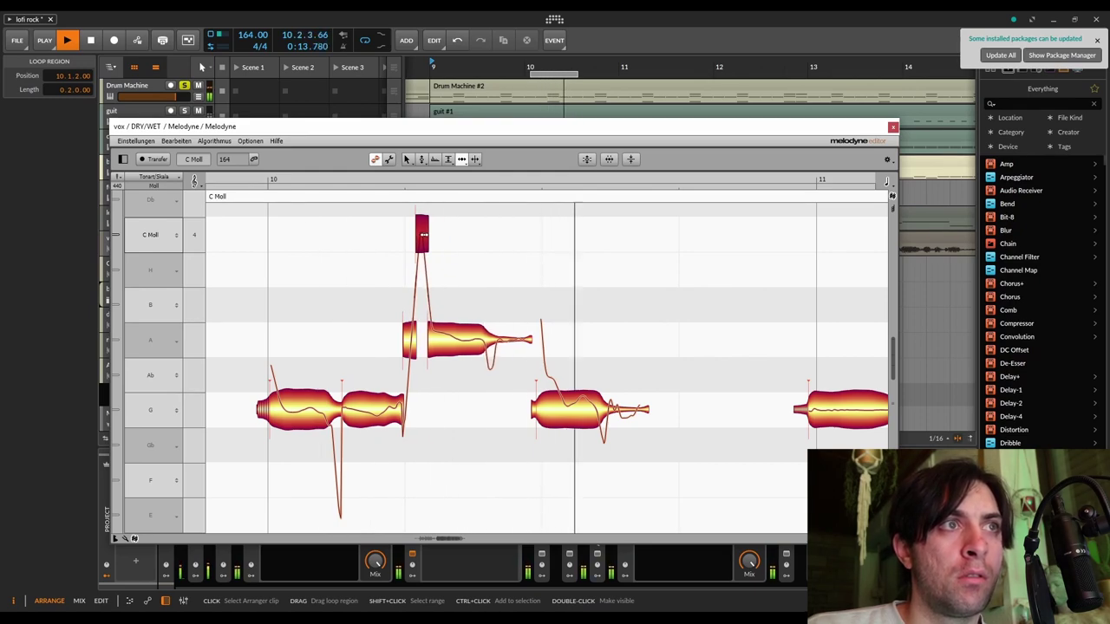
# - Stop playback and switch back to Melodyne's main tool to marquee the A and C4 slices in bar 10
pyautogui.click(487, 267)
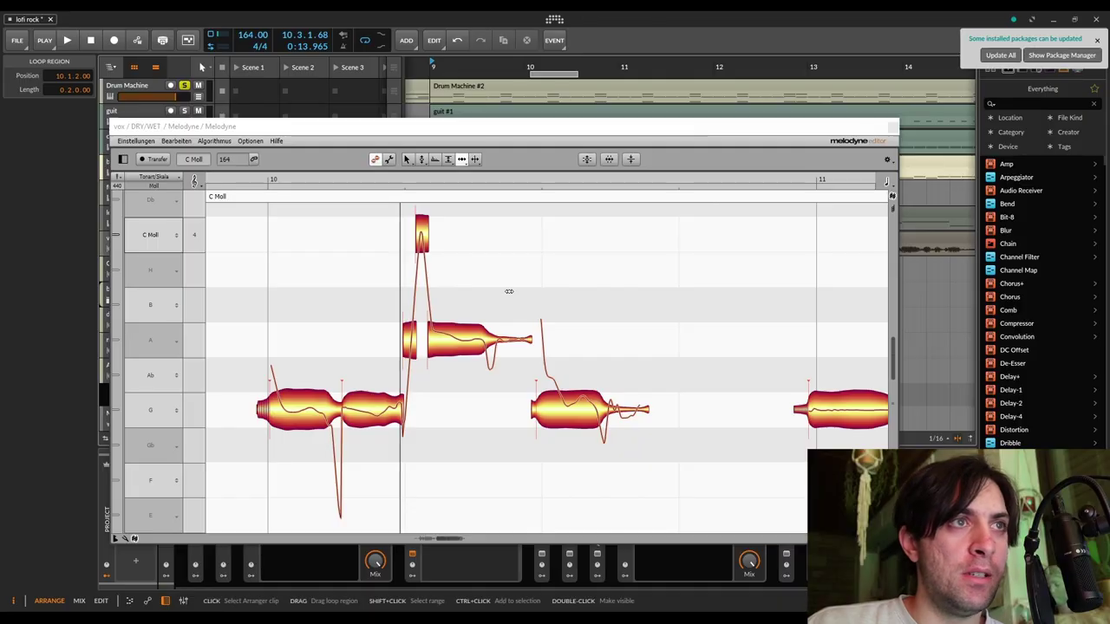
pyautogui.rightClick(432, 274)
pyautogui.click(431, 274)
pyautogui.moveTo(494, 401); pyautogui.dragTo(413, 217)
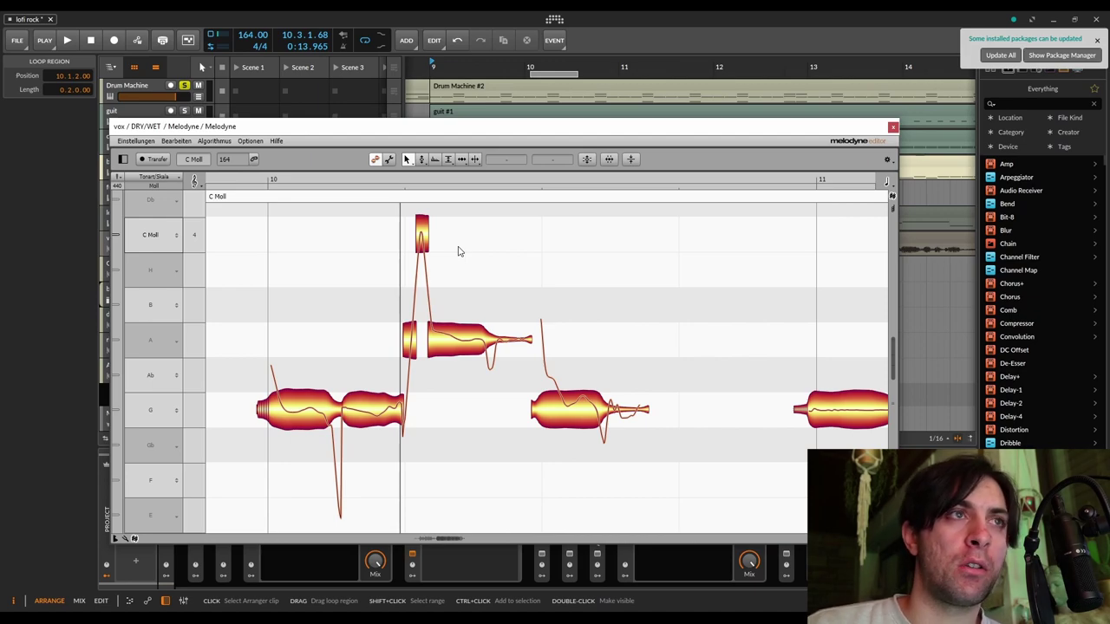
# - Close the Melodyne editor and undo the last two changes in the vox device chain
pyautogui.click(893, 127)
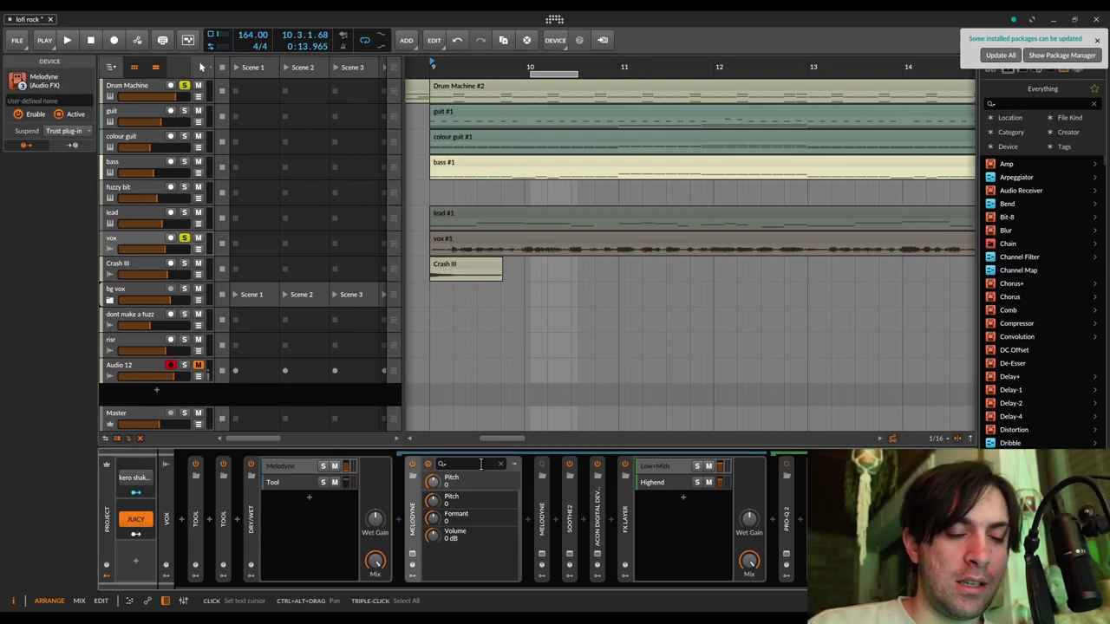
pyautogui.hotkey('ctrl', 'z')
pyautogui.hotkey('ctrl', 'z')
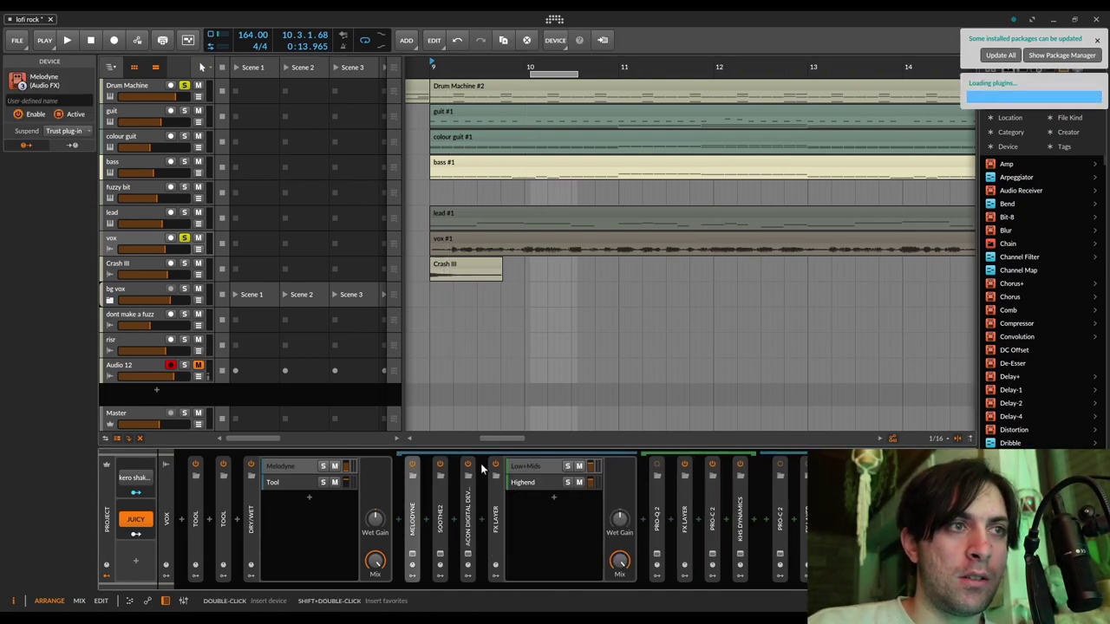
# - Play the section and compare the device chains in the Low+Mids and Highend layers, including the nested WIDE and MONO FX Layer
pyautogui.scroll(-3, 496, 192)
pyautogui.moveTo(514, 74); pyautogui.dragTo(468, 87)
pyautogui.press('space')
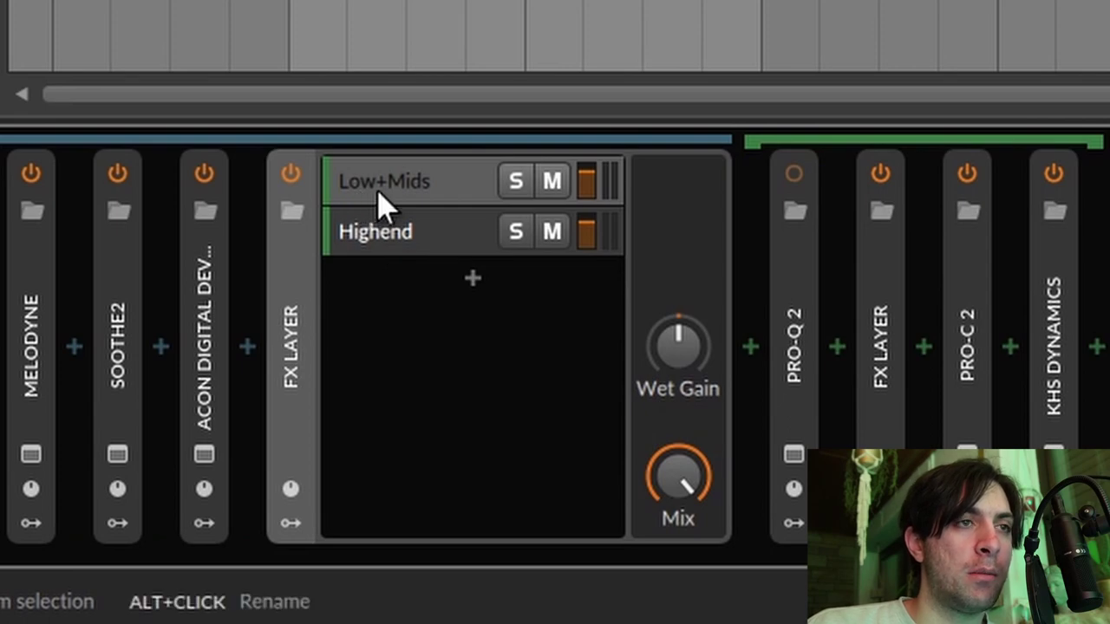
pyautogui.click(384, 248)
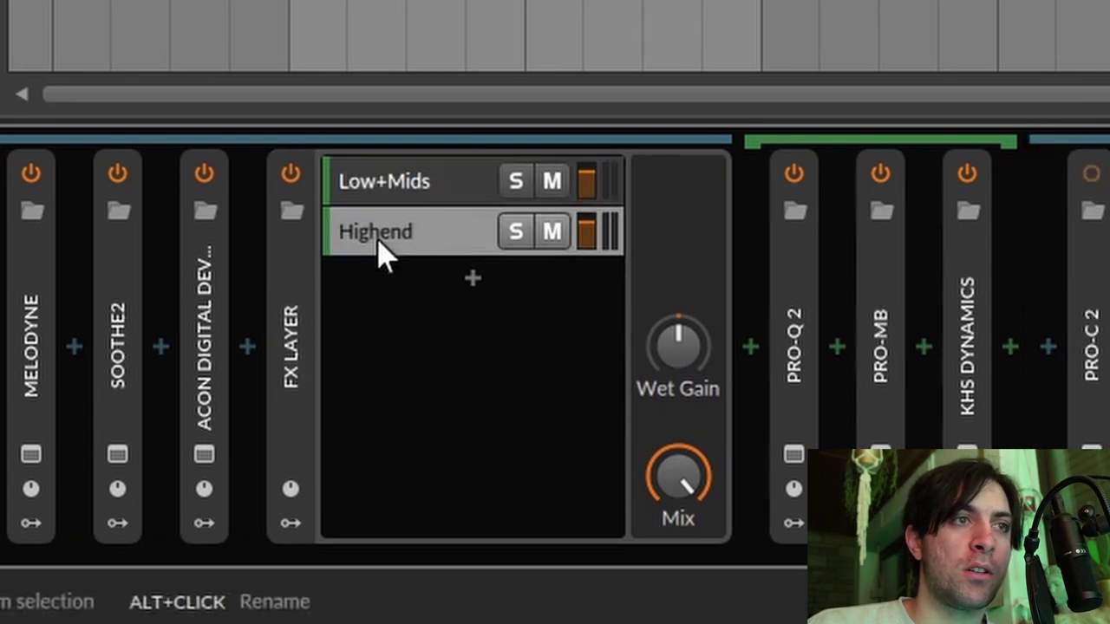
pyautogui.click(407, 204)
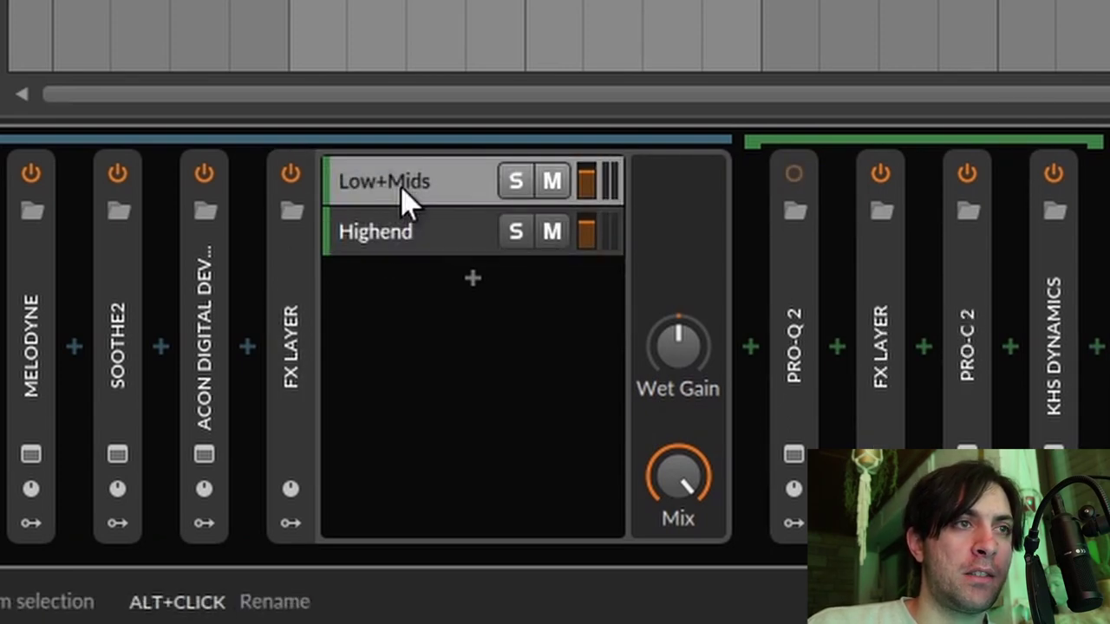
pyautogui.click(859, 304)
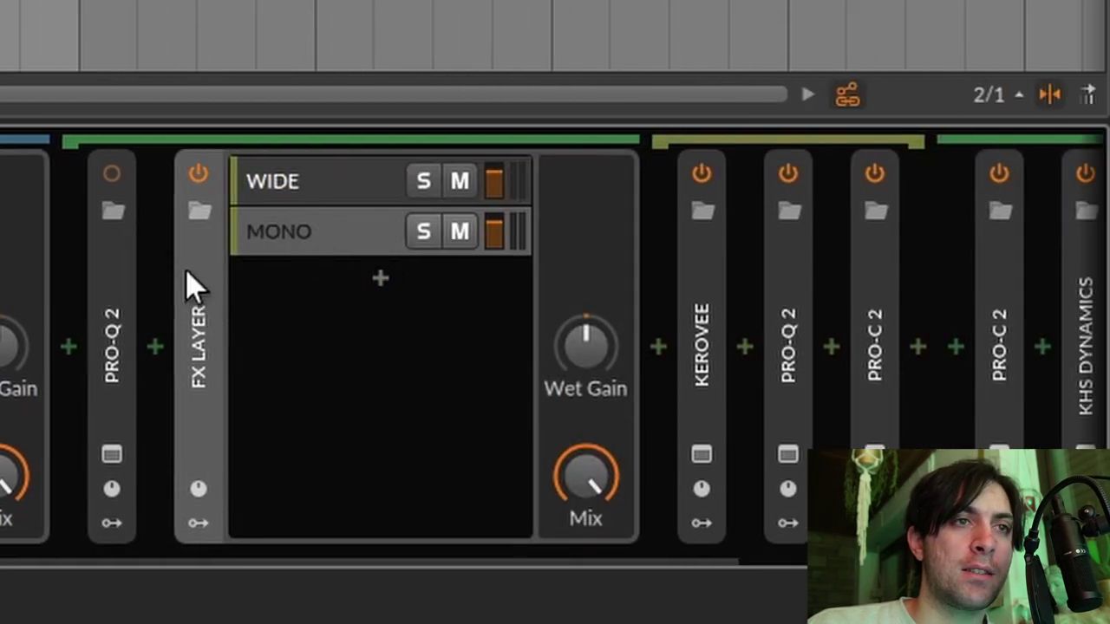
pyautogui.doubleClick(191, 286)
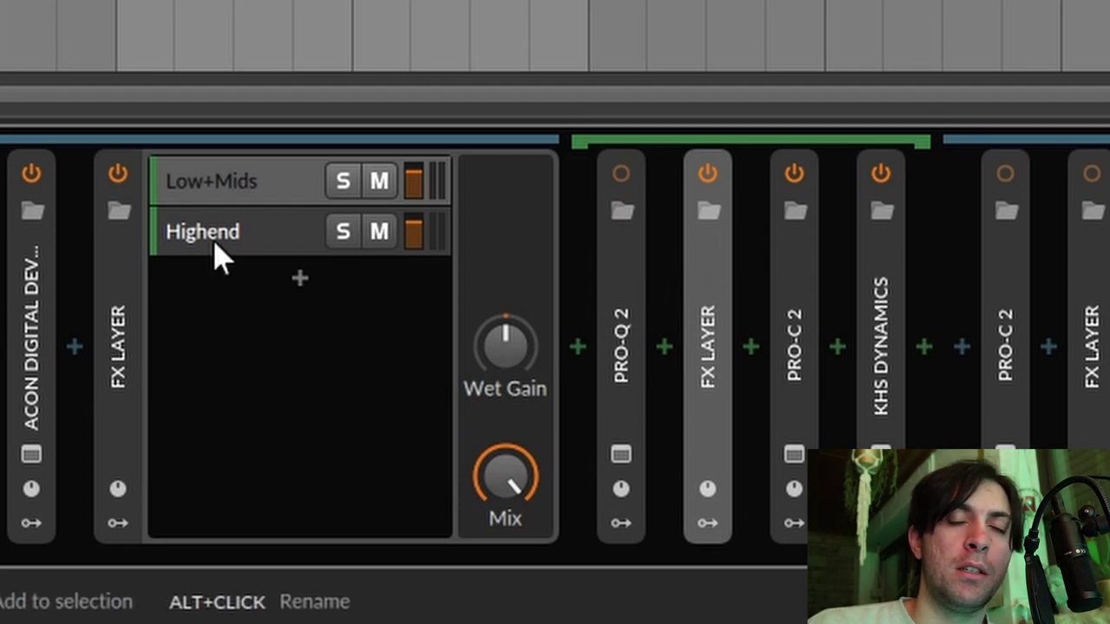
# - Try a Multiband FX-2 device between the Acon Digital DeVerberate and the FX Layer, adjusting its crossover frequency
pyautogui.click(72, 348)
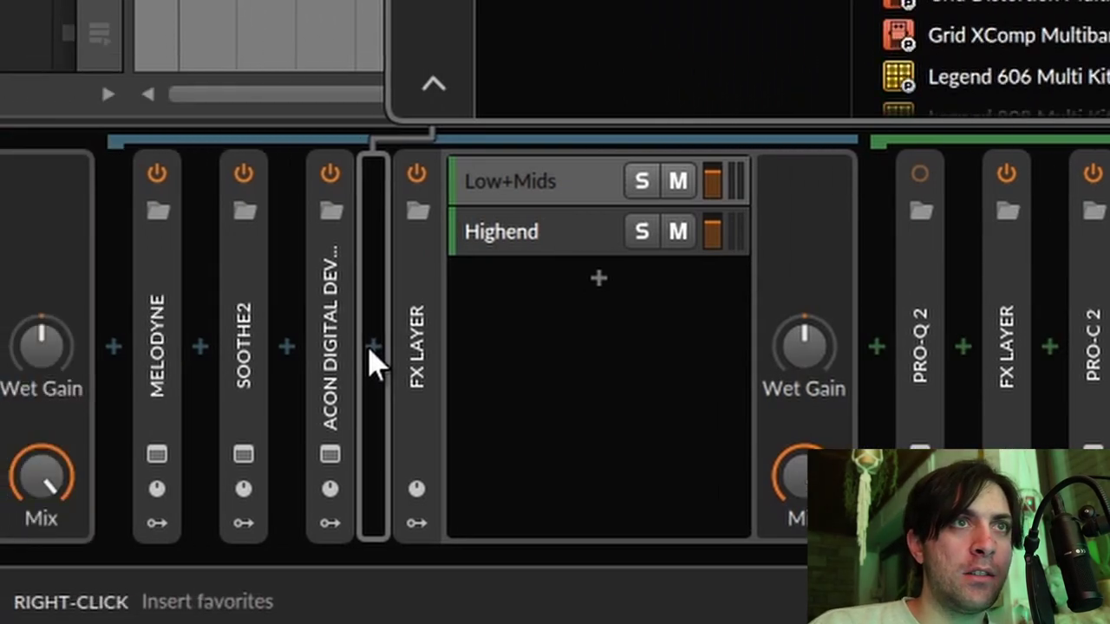
pyautogui.press('Return')
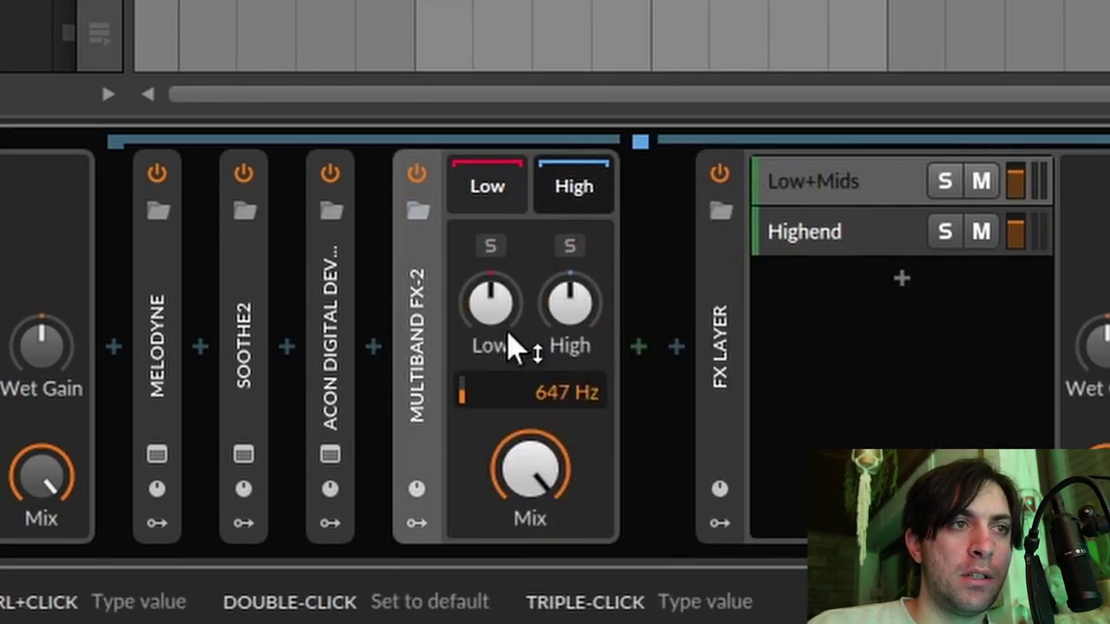
pyautogui.moveTo(555, 390)
pyautogui.mouseDown()
pyautogui.moveTo(555, 330)
pyautogui.moveTo(555, 377)
pyautogui.mouseUp()
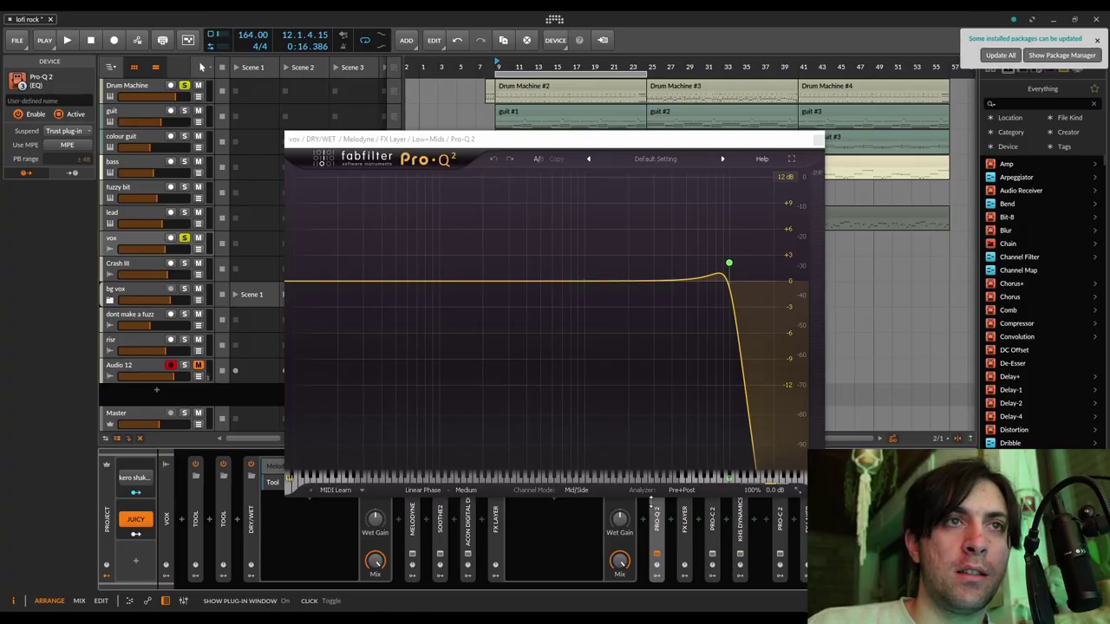
# - Examine the filter curves of the Pro-Q 2 equalizers in the Low+Mids and Highend layers
pyautogui.moveTo(728, 267)
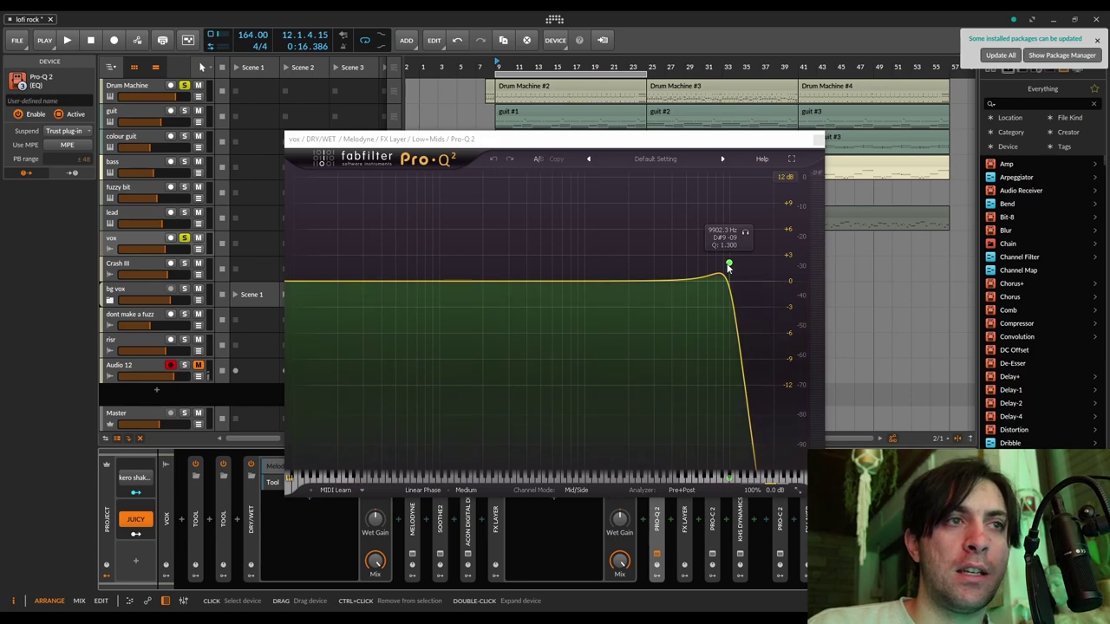
pyautogui.click(728, 264)
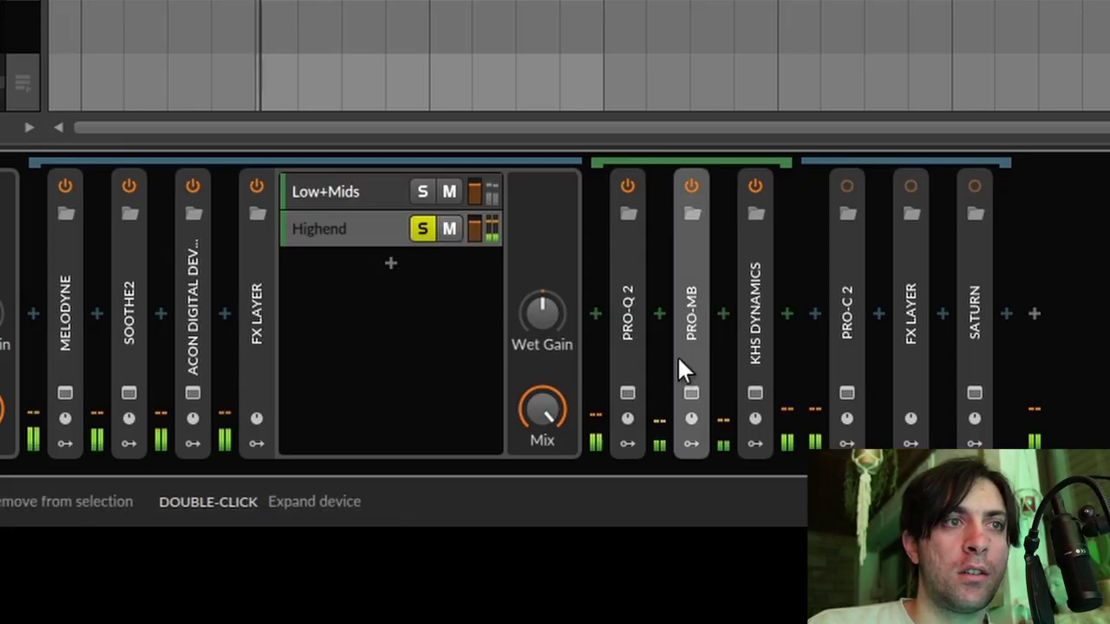
pyautogui.click(627, 393)
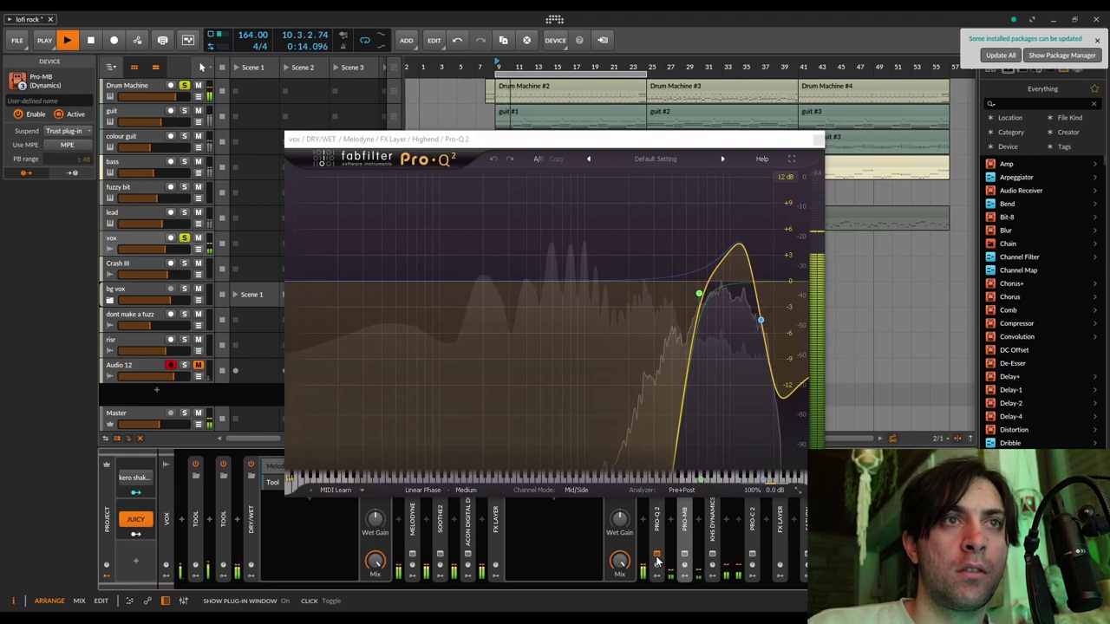
pyautogui.click(656, 555)
# - Examine the band settings of the Highend layer's Pro-MB during playback, stop playback and close the plug-in window
pyautogui.click(684, 555)
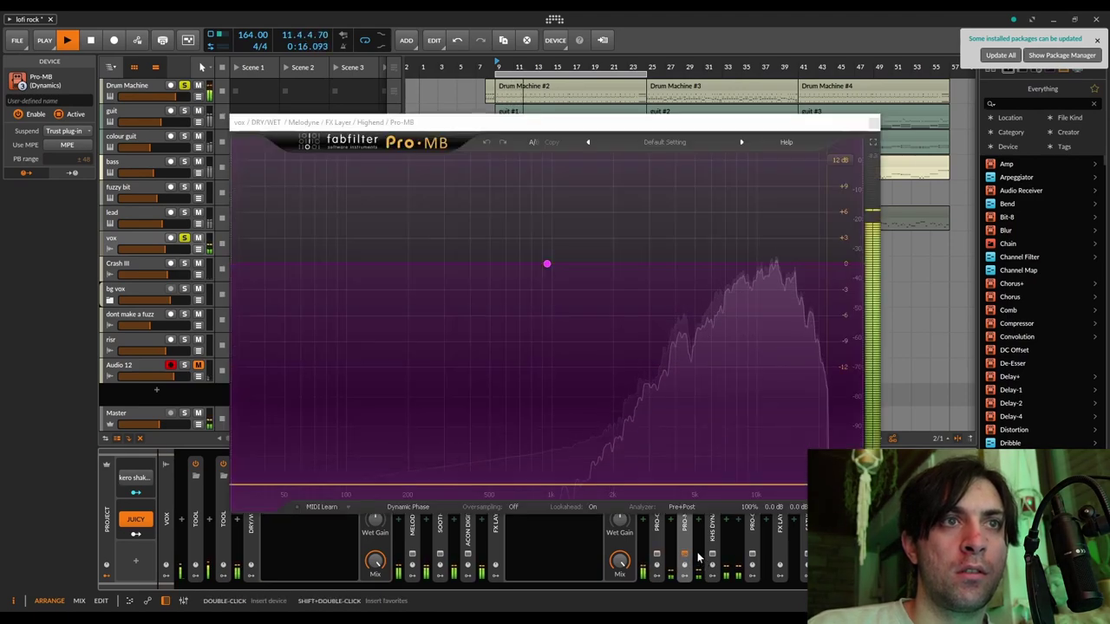
pyautogui.click(600, 322)
pyautogui.press('space')
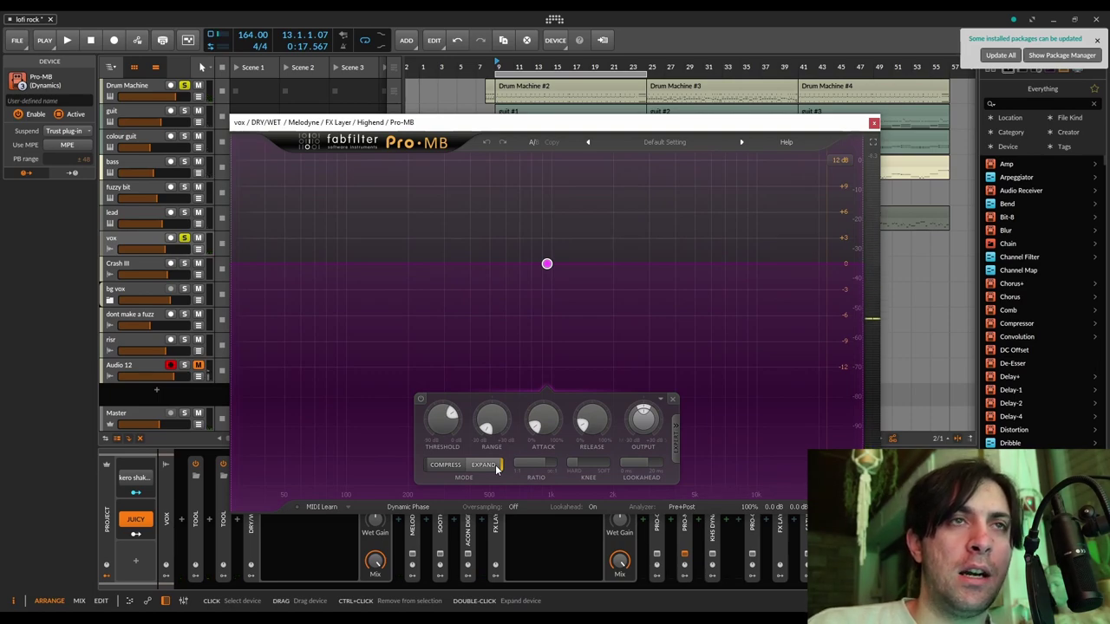
pyautogui.click(874, 122)
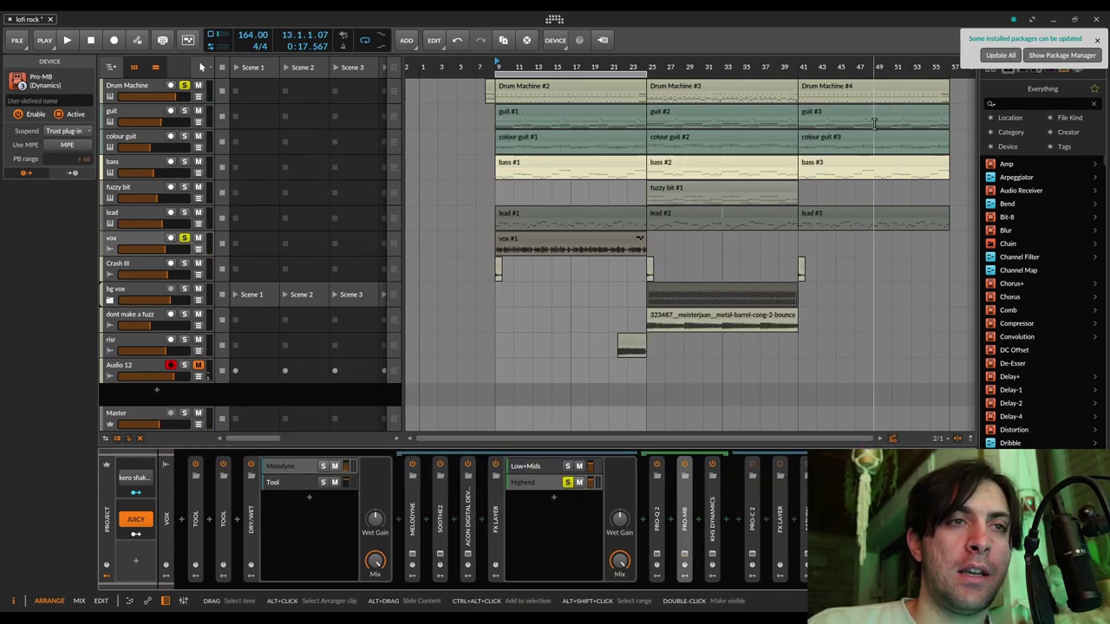
# - Inspect the kHs Dynamics settings in the Highend layer alongside DeVerberate 2 and Pro-MB, closing the plug-in windows
pyautogui.click(712, 552)
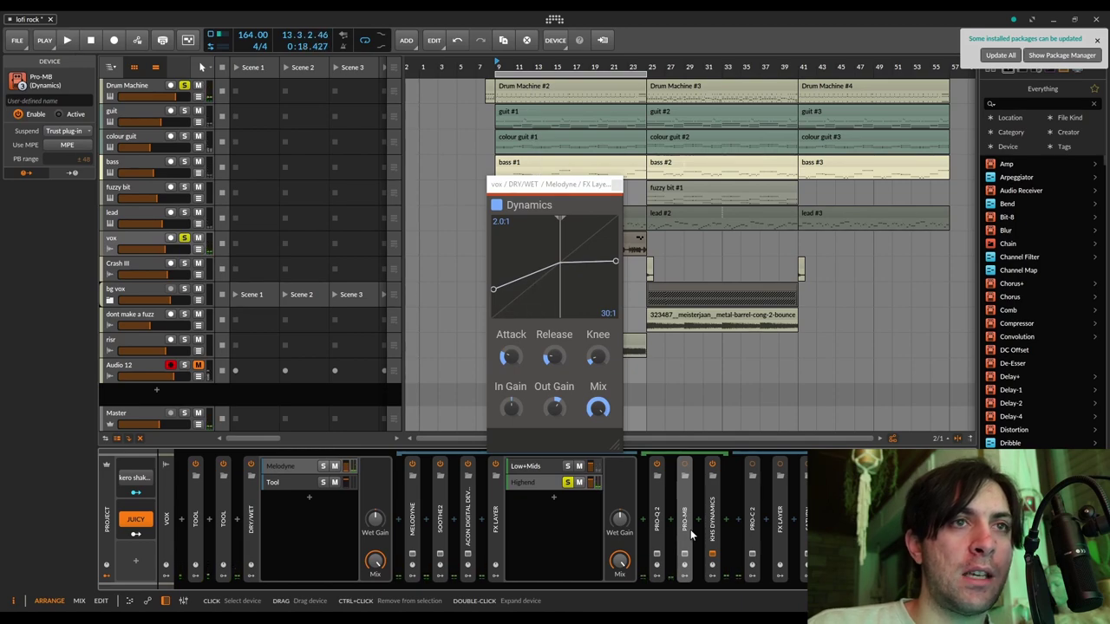
pyautogui.click(471, 557)
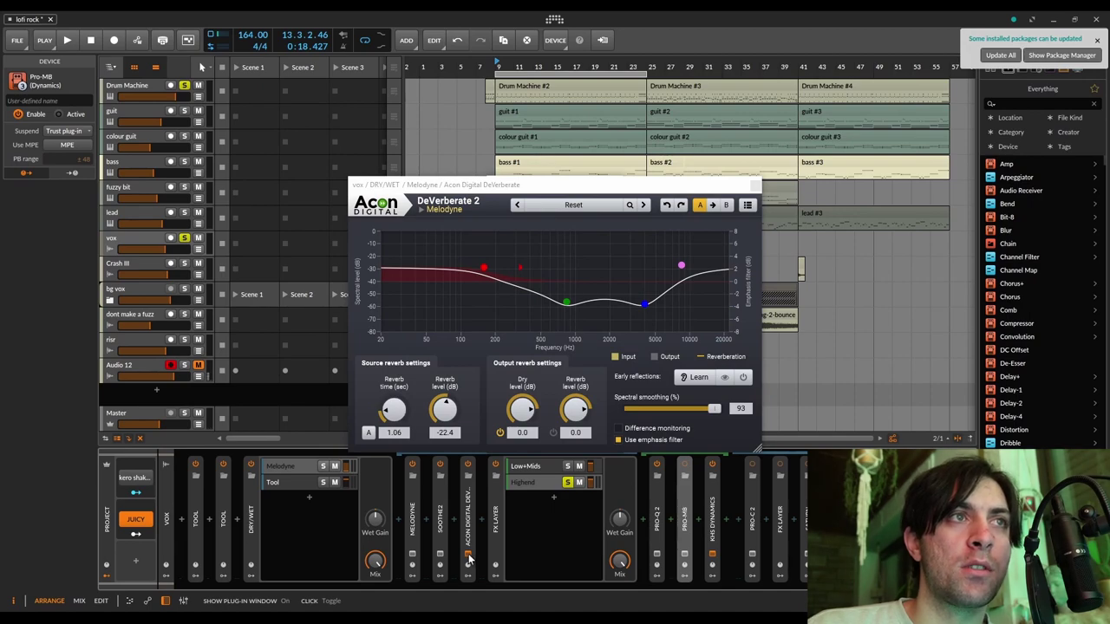
pyautogui.click(468, 559)
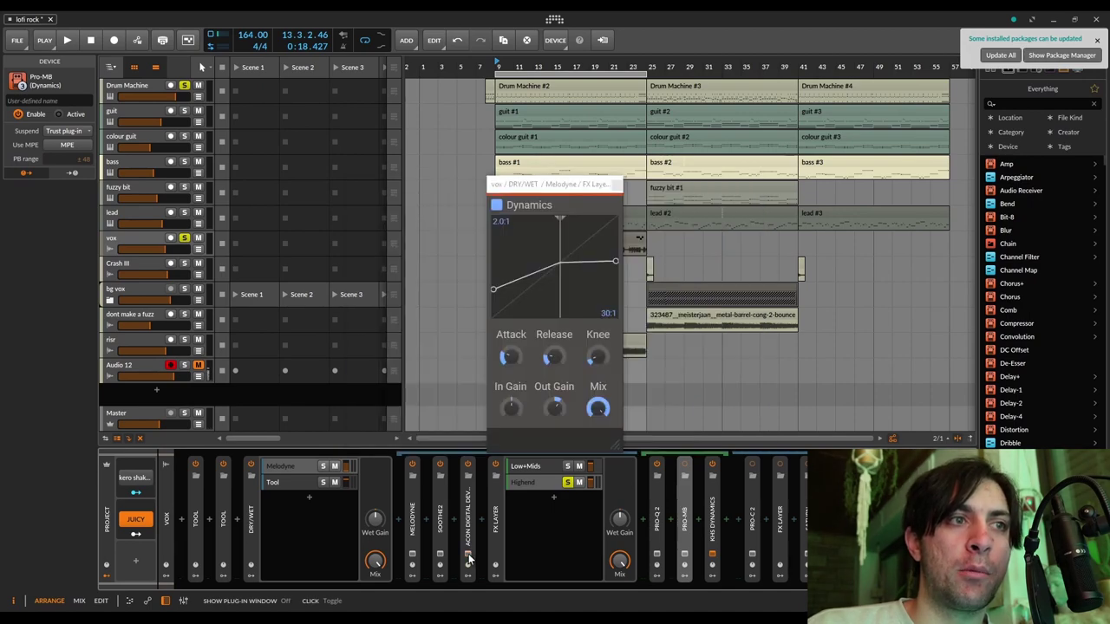
pyautogui.click(685, 556)
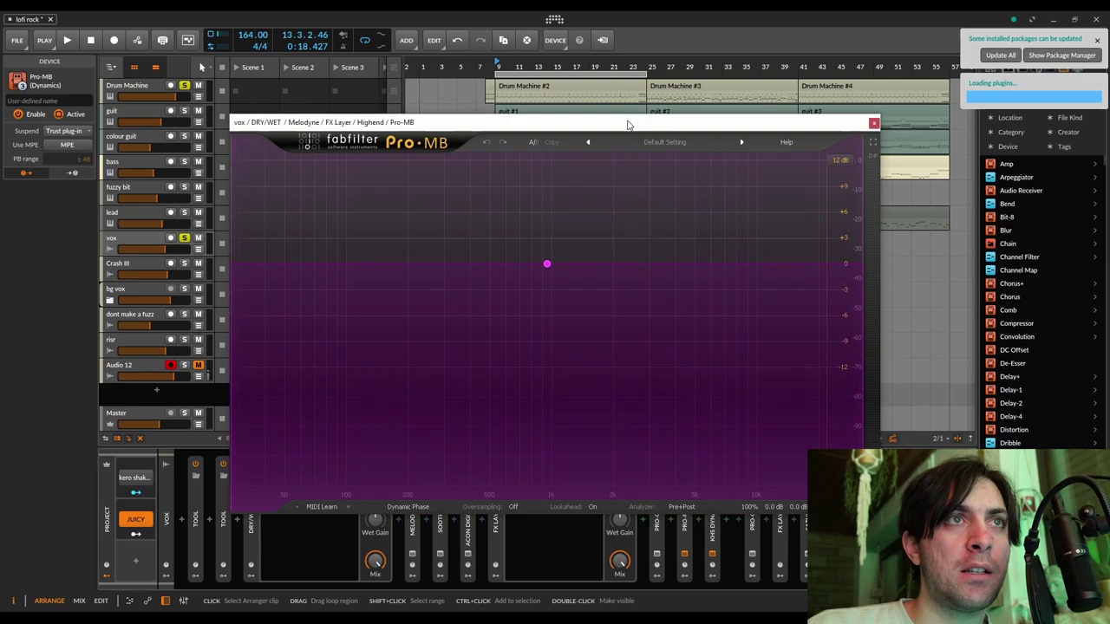
pyautogui.moveTo(629, 124); pyautogui.dragTo(419, 69)
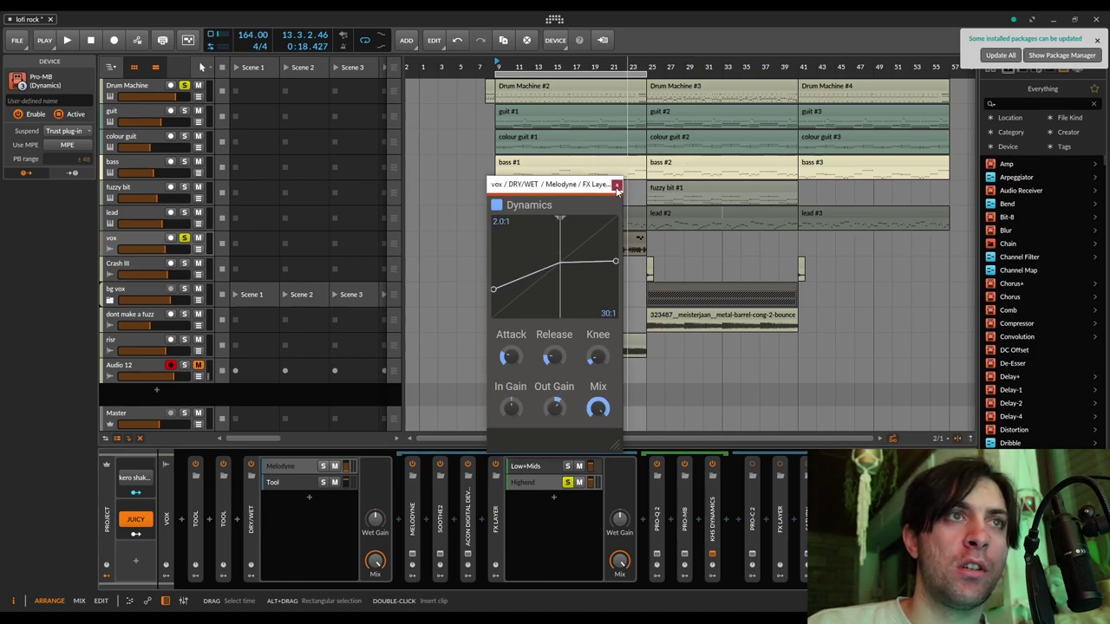
pyautogui.click(619, 184)
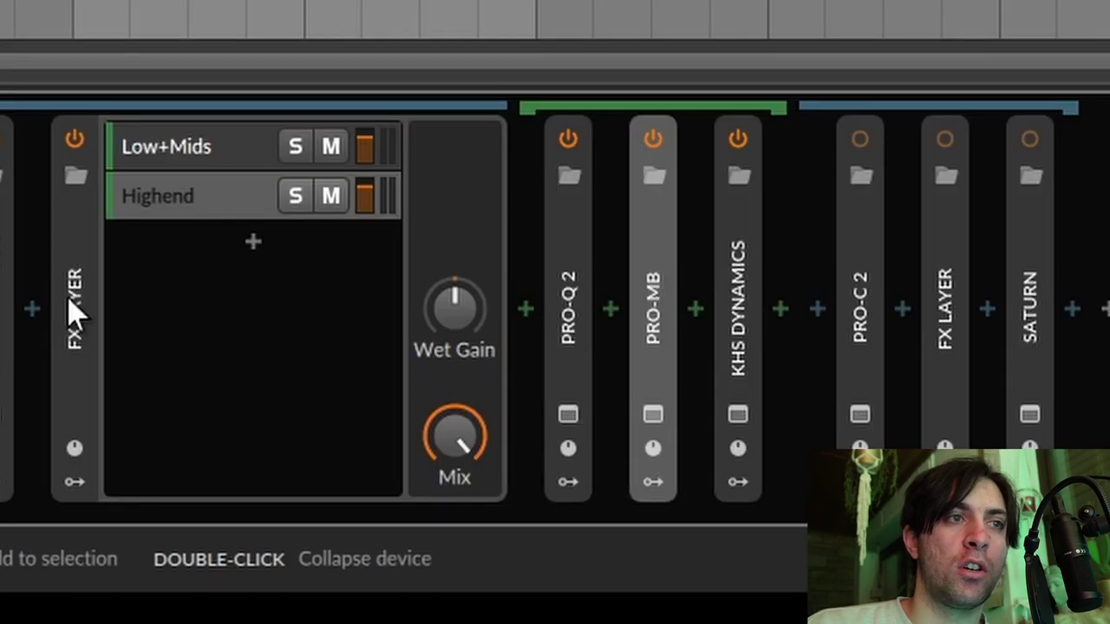
# - Show the Low+Mids chain, play the full mix through the FX Layer and collapse that device
pyautogui.click(267, 139)
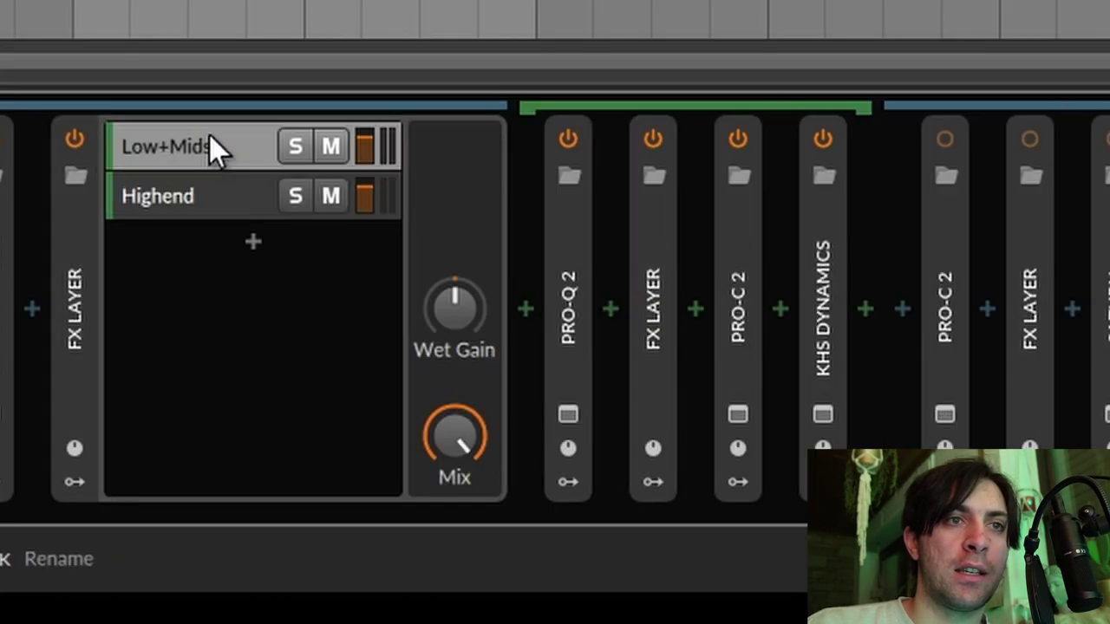
pyautogui.click(168, 322)
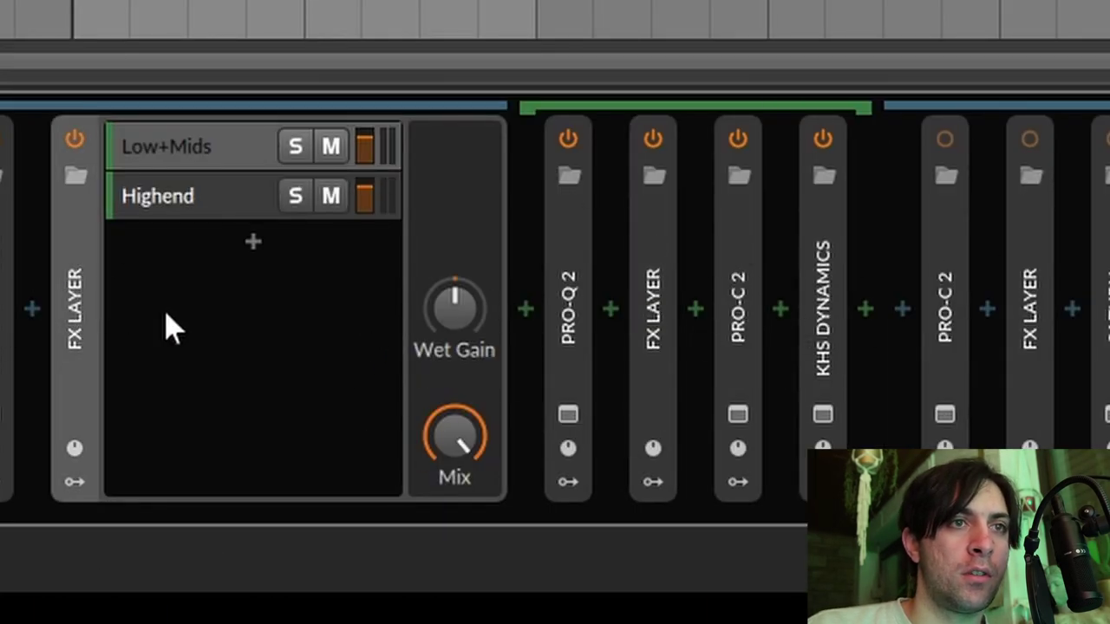
pyautogui.press('space')
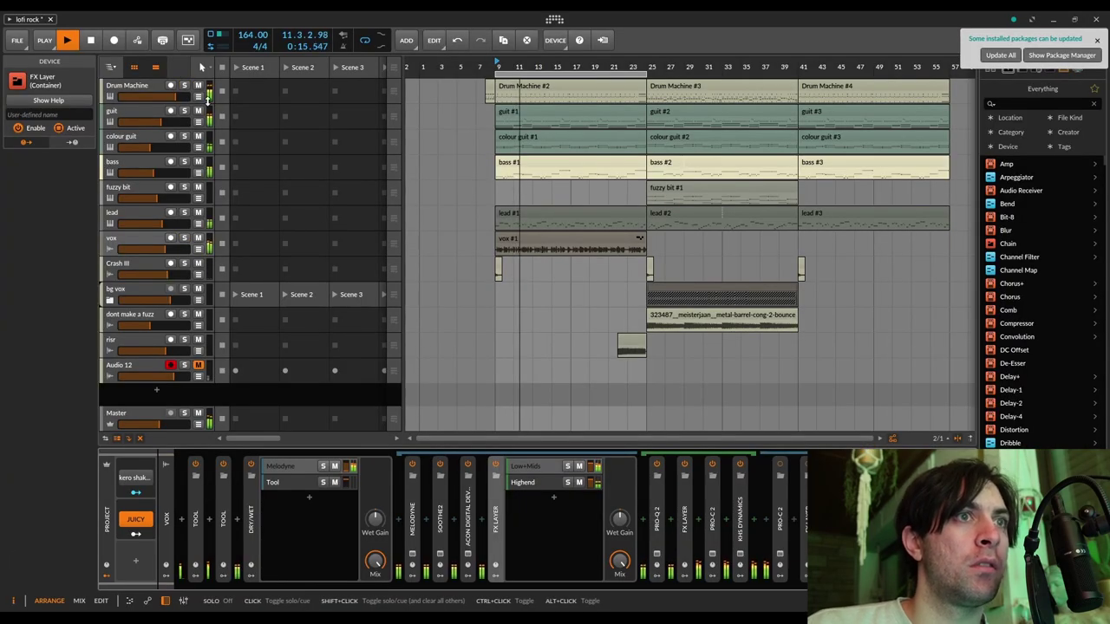
pyautogui.doubleClick(500, 521)
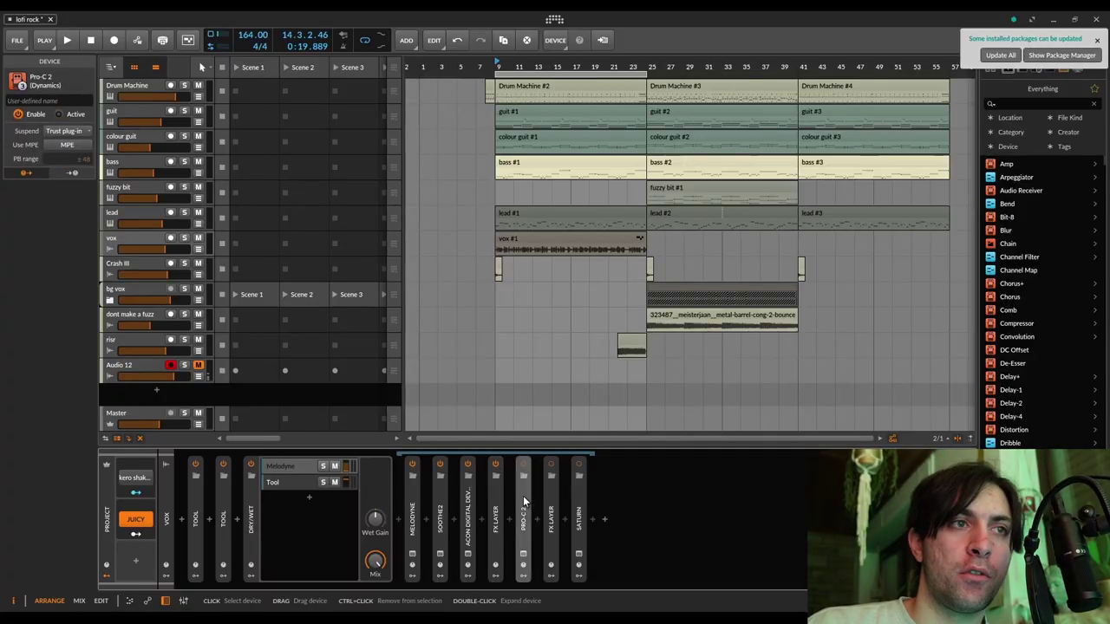
# - Activate the Pro-C 2 after the first FX Layer and audition its compression, checking the side-chain filter
pyautogui.hotkey('alt', 'a')
pyautogui.click(523, 553)
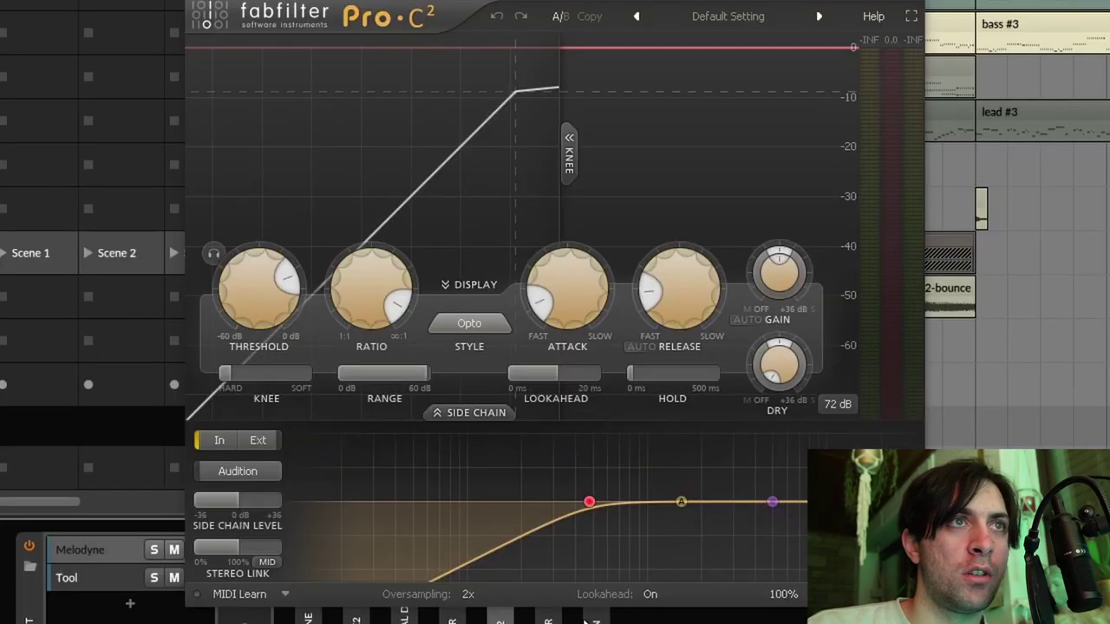
pyautogui.press('space')
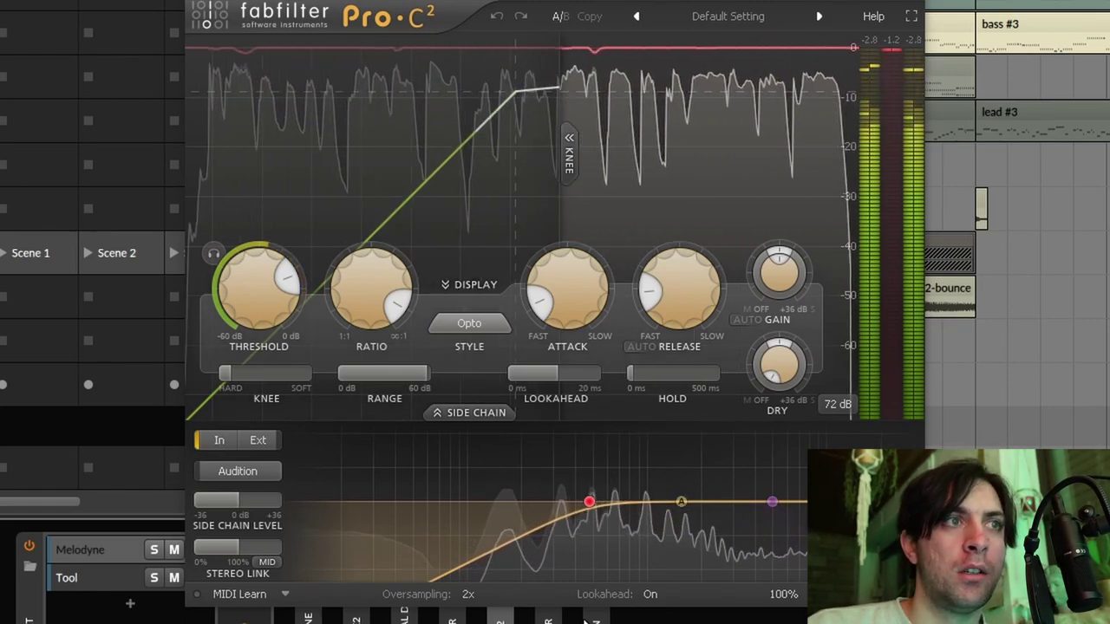
pyautogui.press('space')
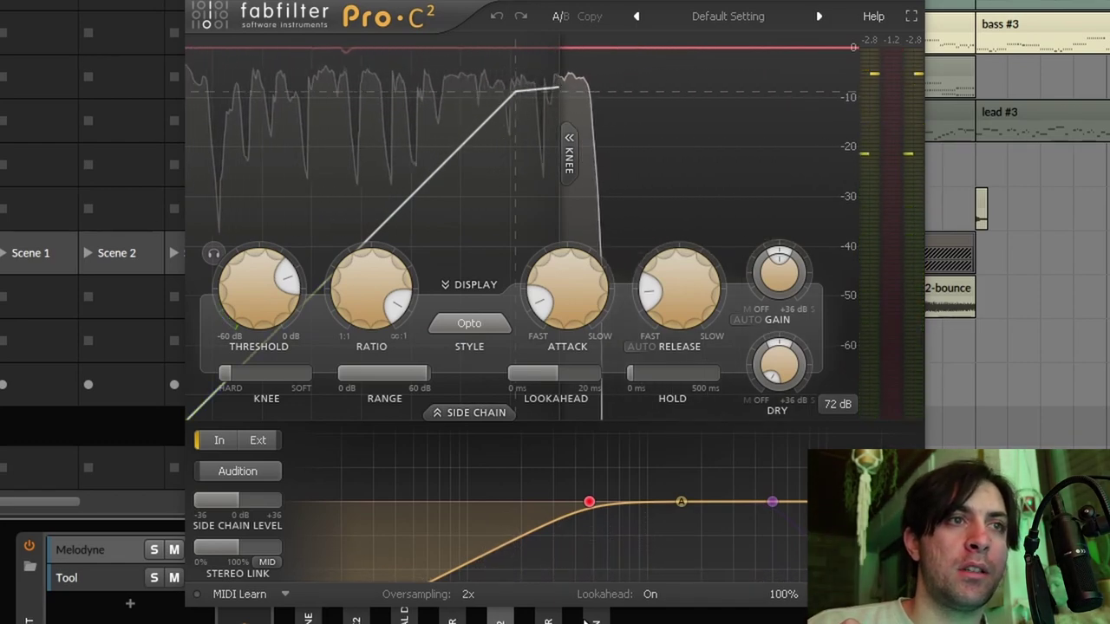
pyautogui.moveTo(588, 508)
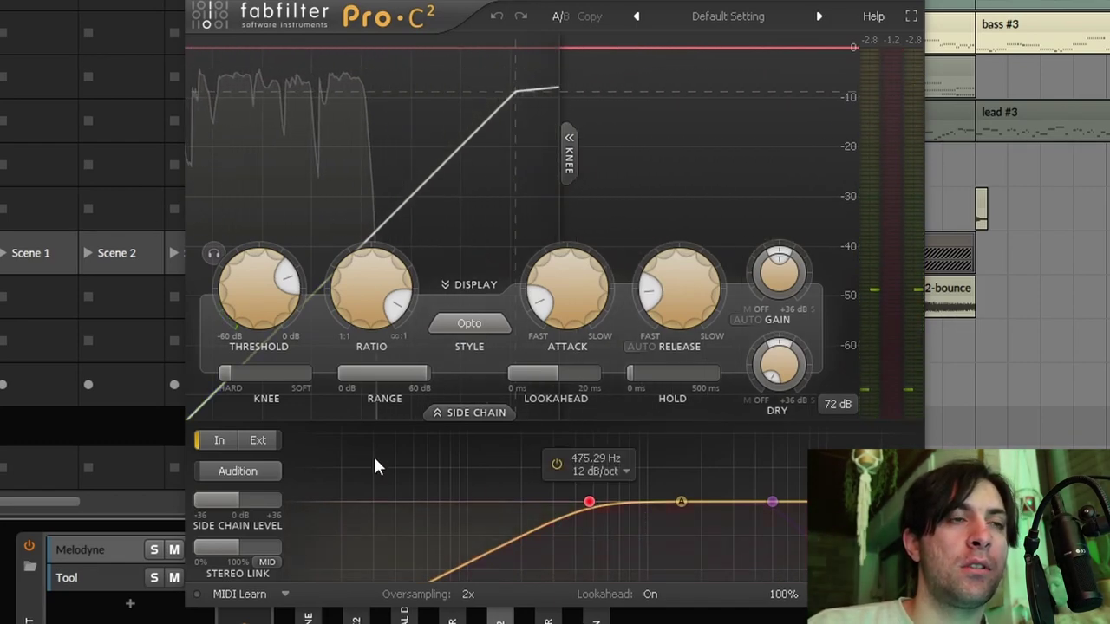
# - Expand the second FX Layer, view its Time Shift and Cabinetron layers and open the Cabinetron plug-in
pyautogui.moveTo(542, 513)
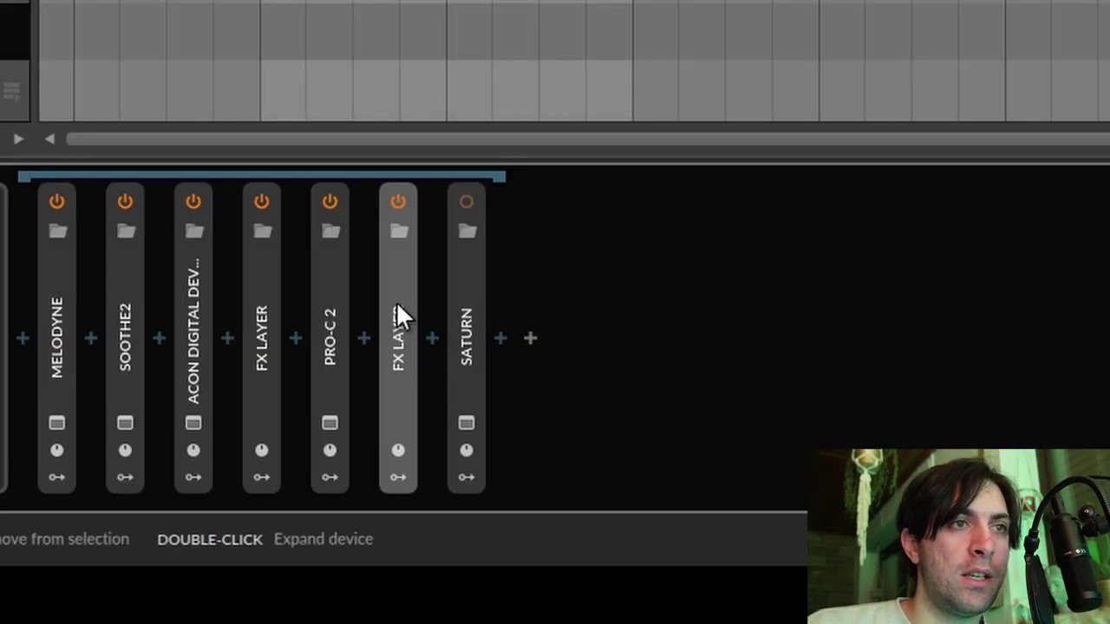
pyautogui.doubleClick(396, 301)
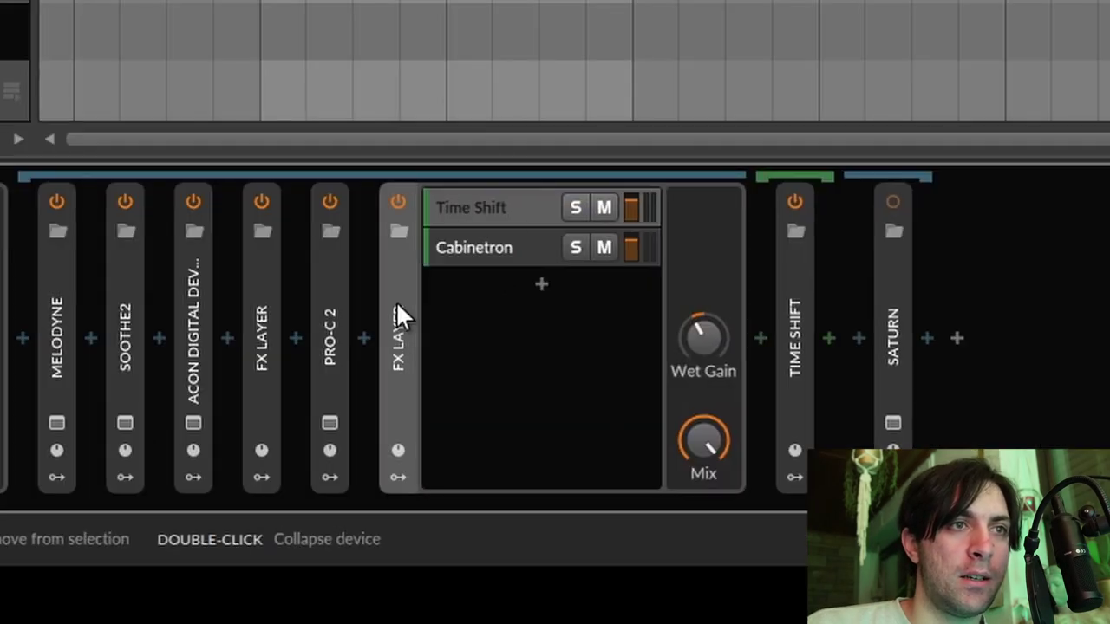
pyautogui.click(495, 206)
pyautogui.click(485, 248)
pyautogui.click(794, 422)
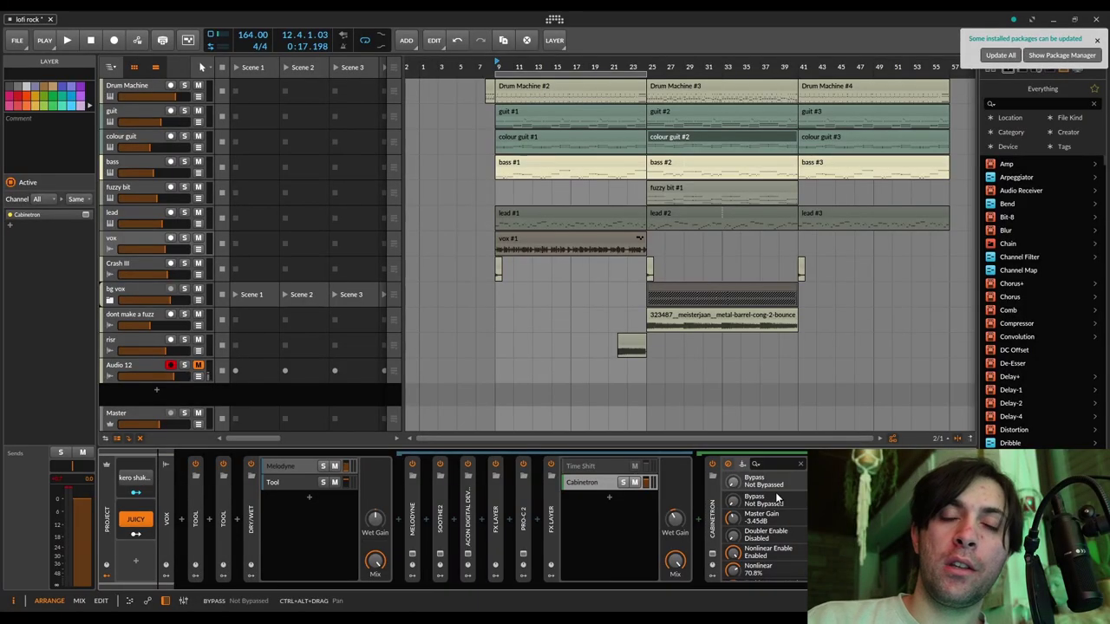
# - Solo the Cabinetron layer during playback, compare it with the Cabinetron plug-in bypassed and enabled, and unsolo the layer
pyautogui.click(622, 483)
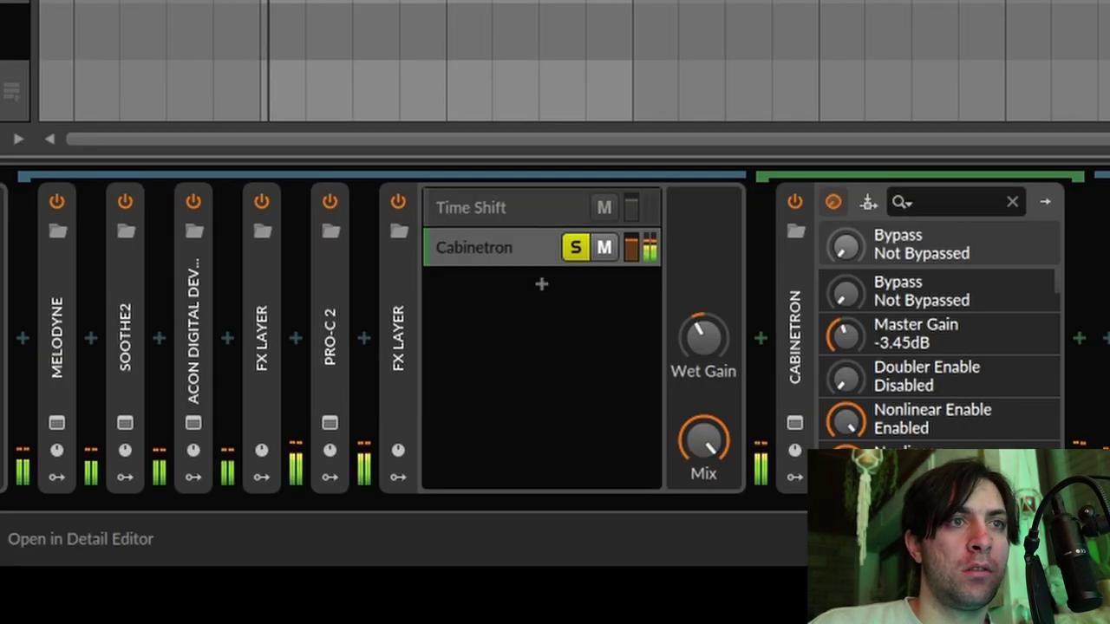
pyautogui.click(794, 201)
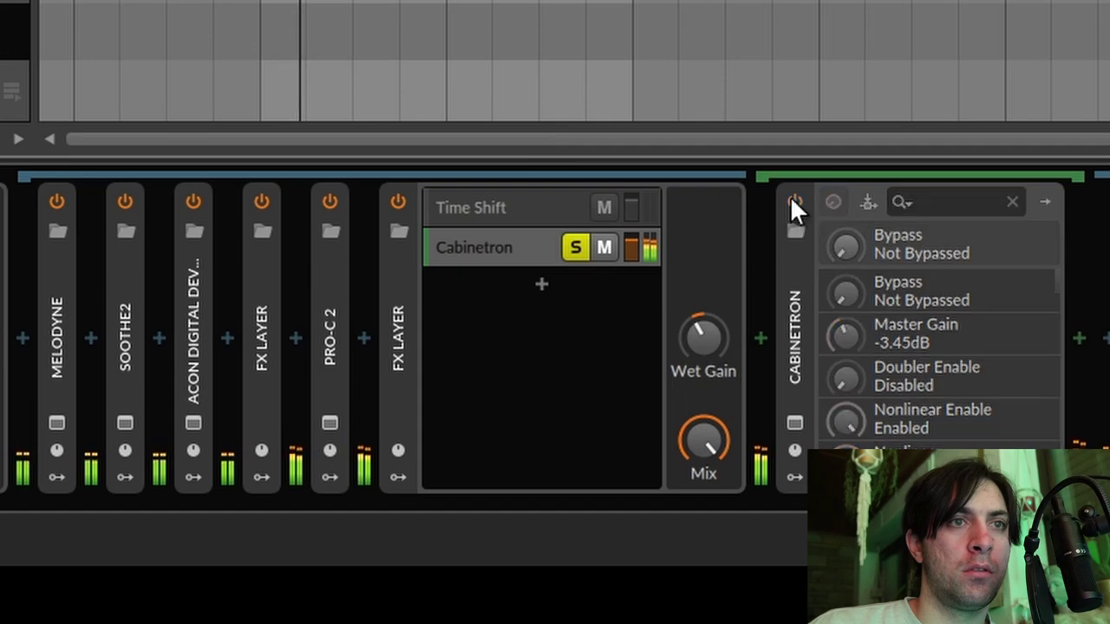
pyautogui.click(794, 201)
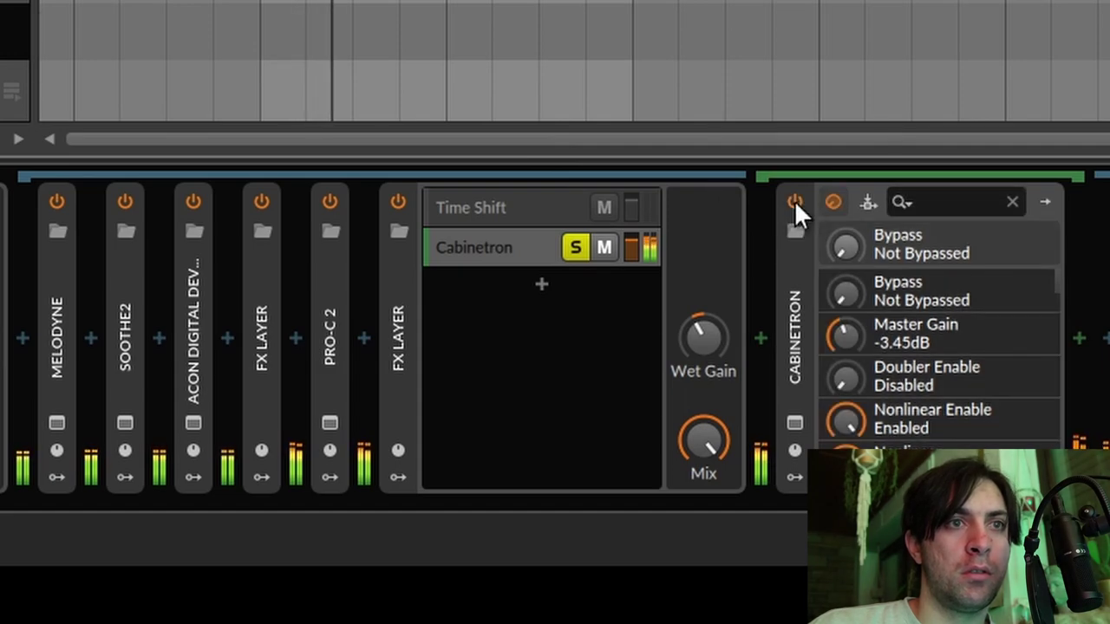
pyautogui.click(794, 203)
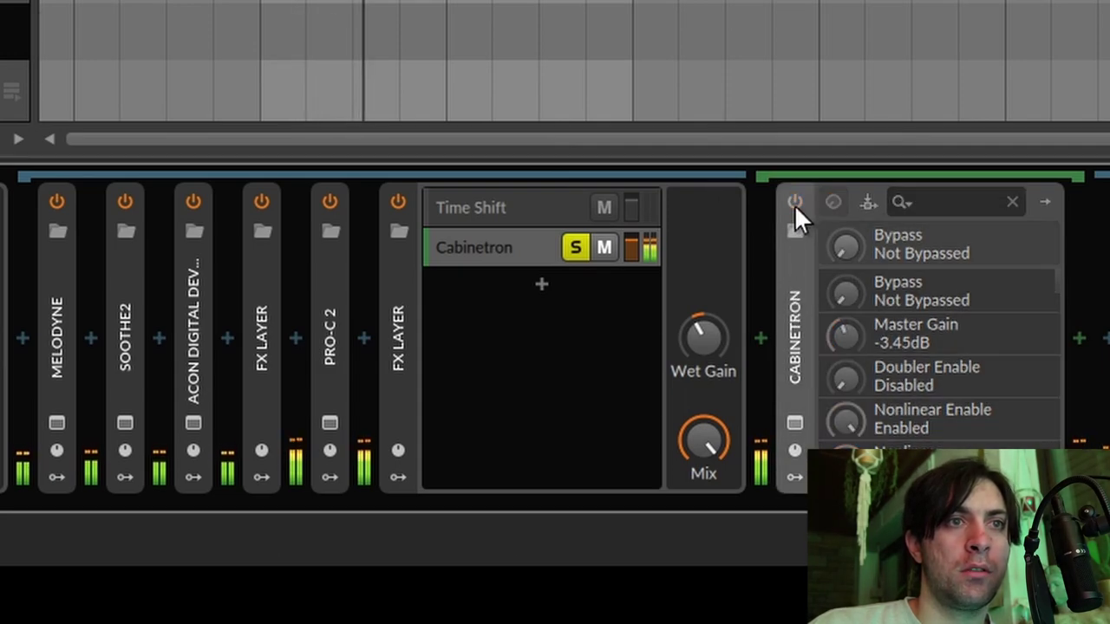
pyautogui.click(794, 203)
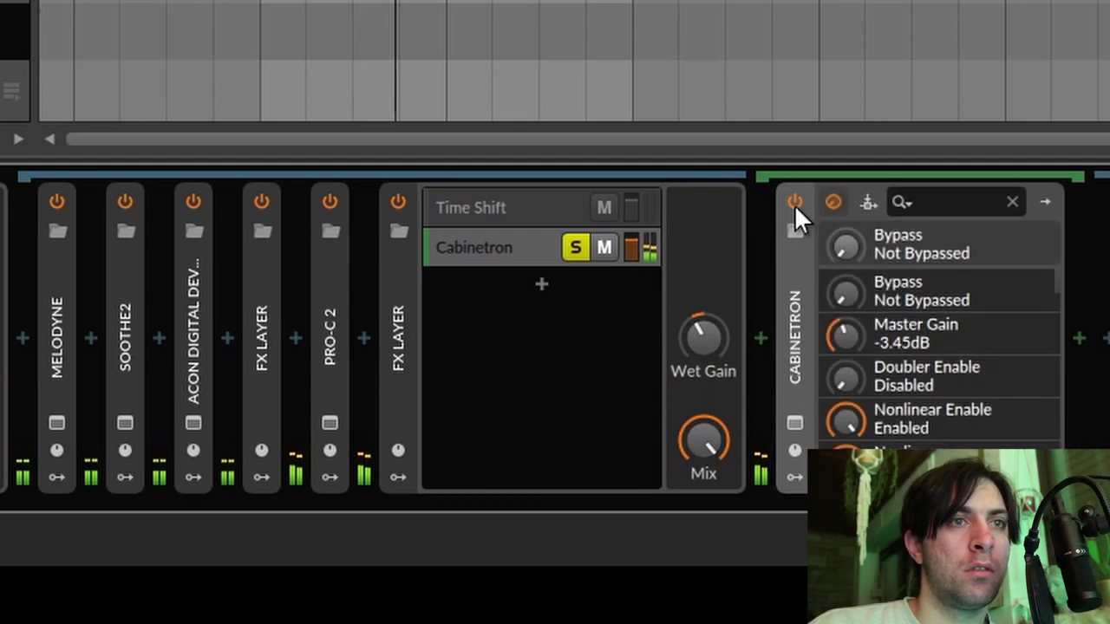
pyautogui.press('space')
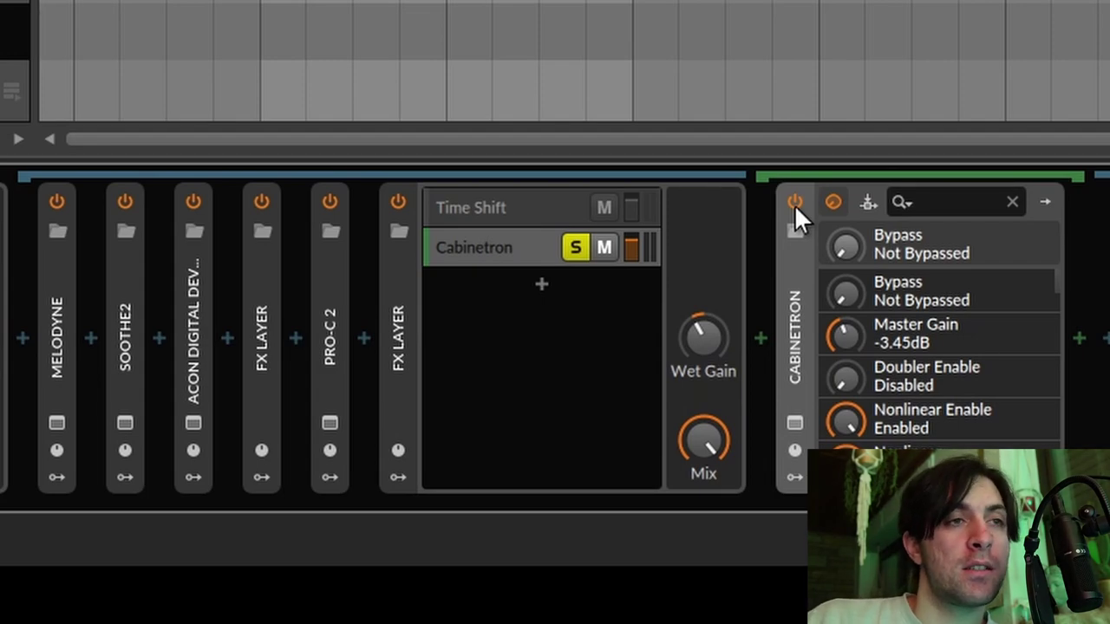
pyautogui.click(575, 247)
# - Activate the Time Shift layer in the second FX Layer and expand its Time Shift device
pyautogui.click(483, 209)
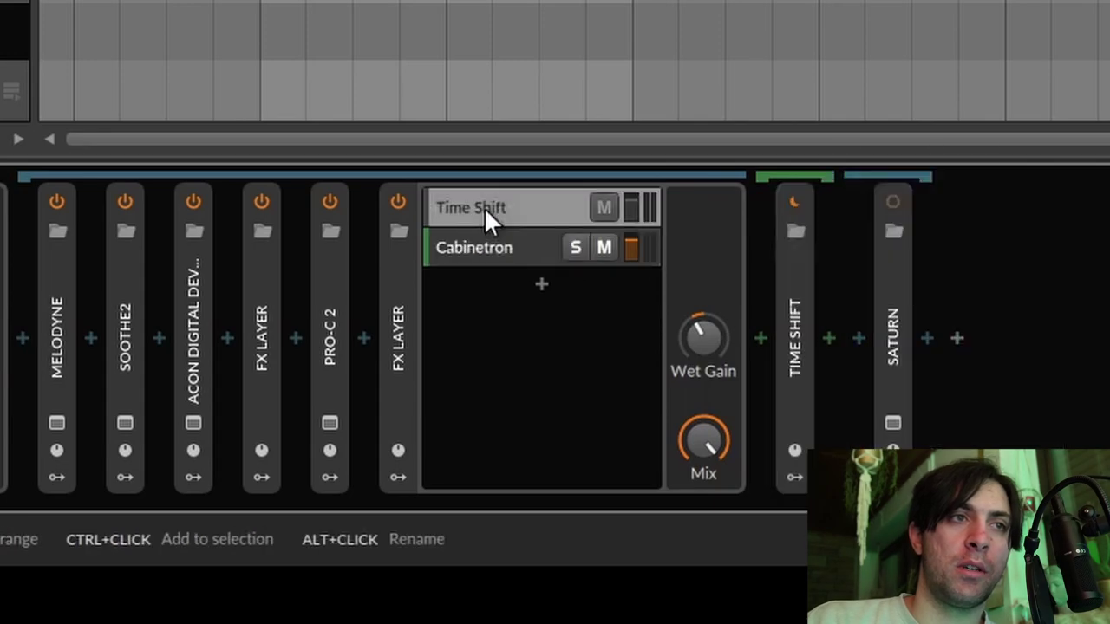
pyautogui.hotkey('alt', 'a')
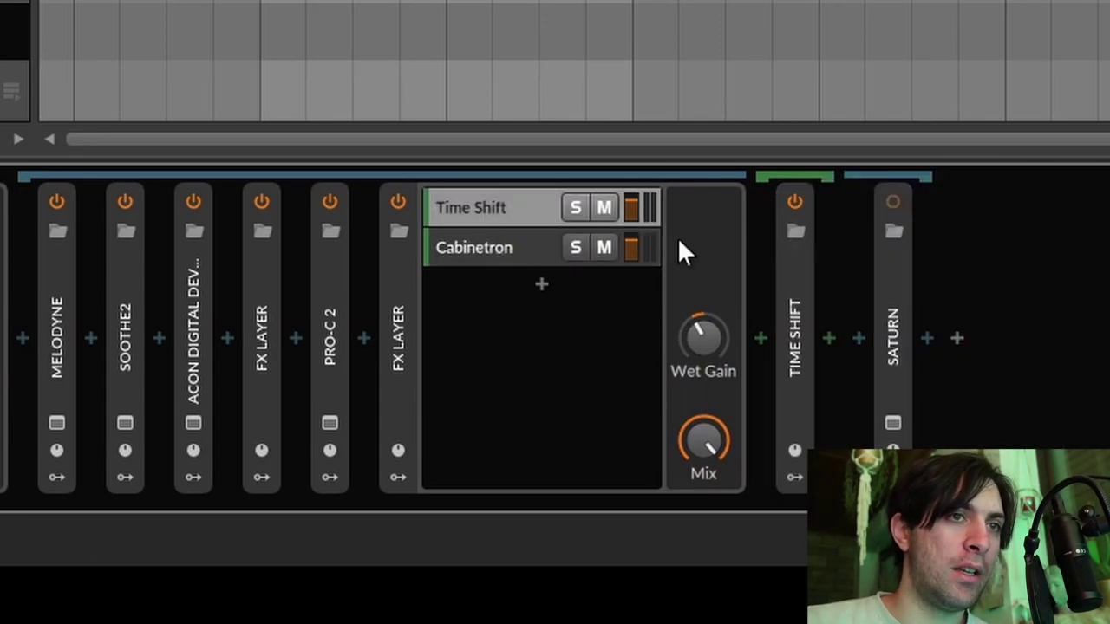
pyautogui.doubleClick(788, 307)
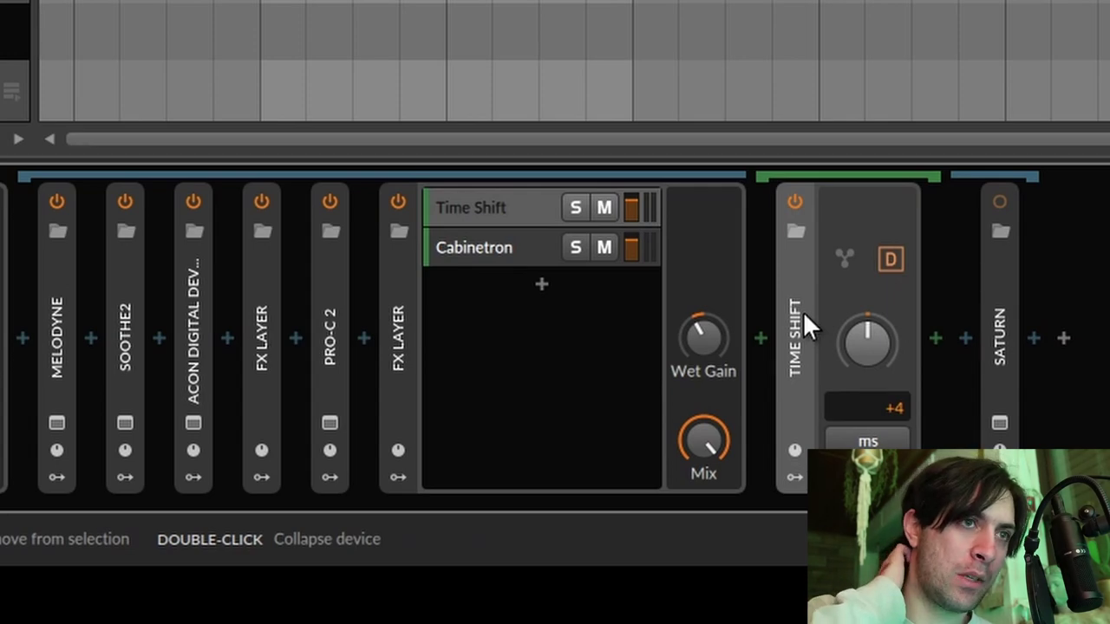
# - Open the plug-in in the Cabinetron layer and toggle its second slot to show the dry signal slot
pyautogui.click(564, 256)
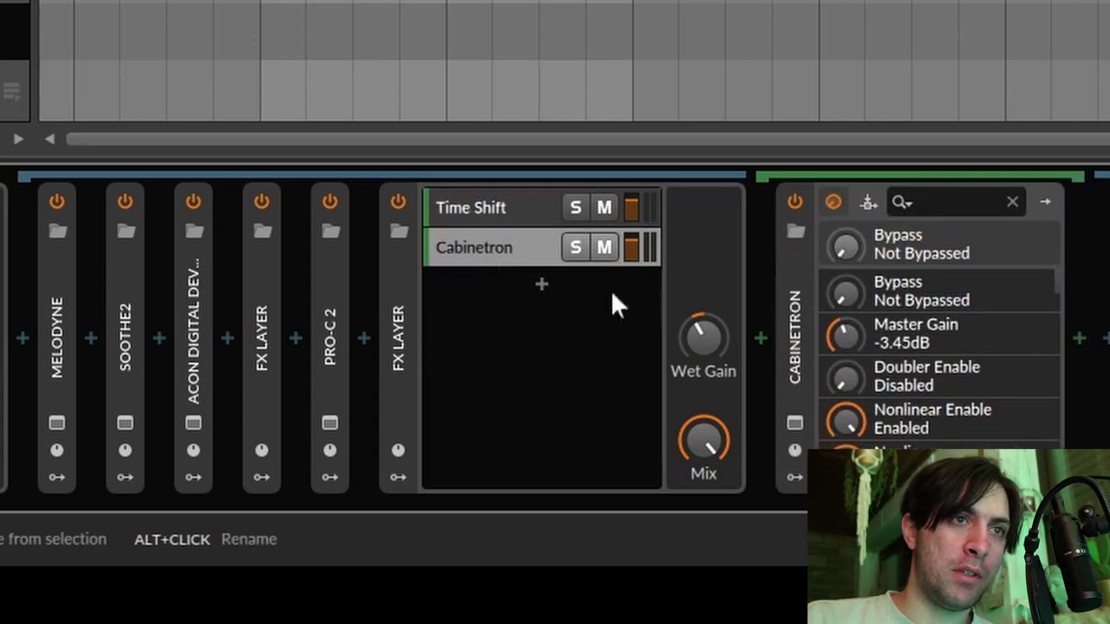
pyautogui.click(787, 423)
pyautogui.click(713, 530)
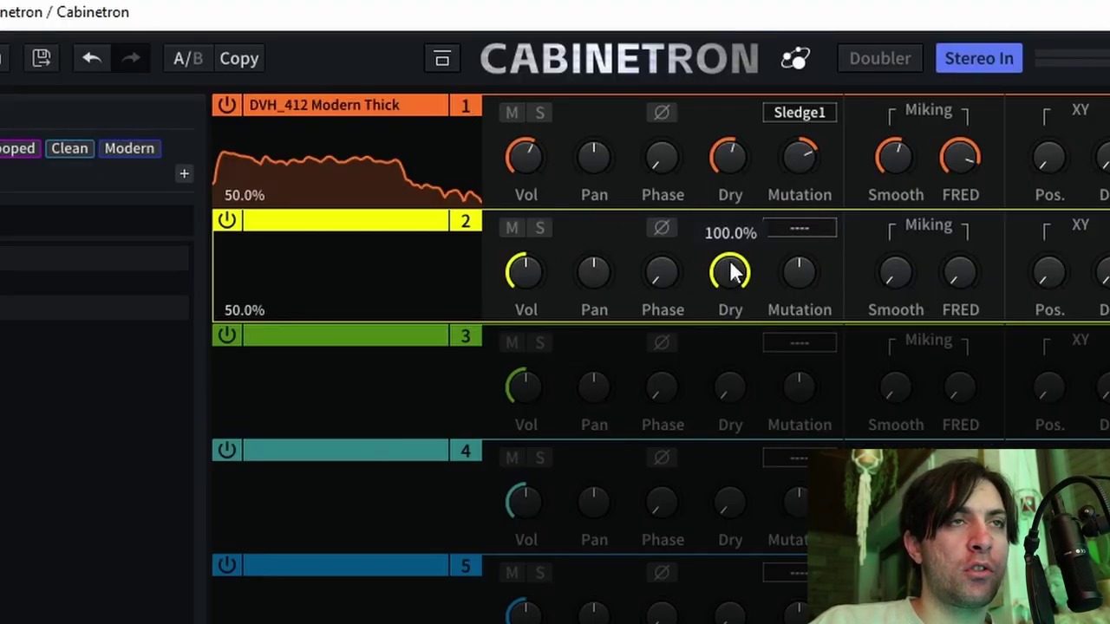
pyautogui.click(227, 221)
pyautogui.click(227, 221)
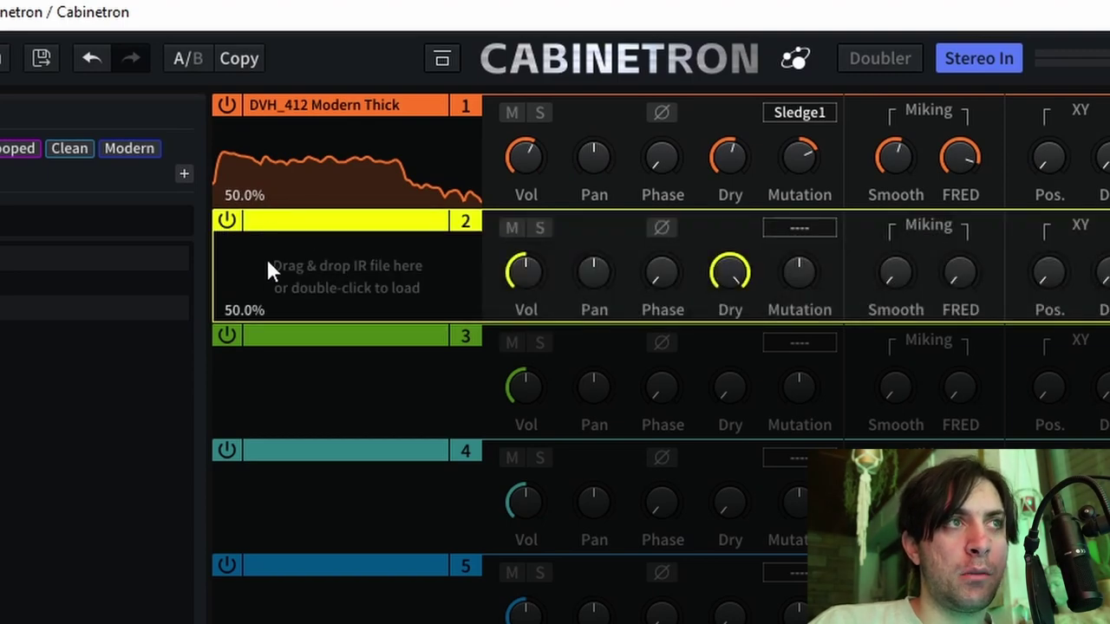
# - Try different Phase delays on Cabinetron's second slot, including a reset, switch that slot off and close the plug-in window
pyautogui.moveTo(678, 271); pyautogui.dragTo(689, 148)
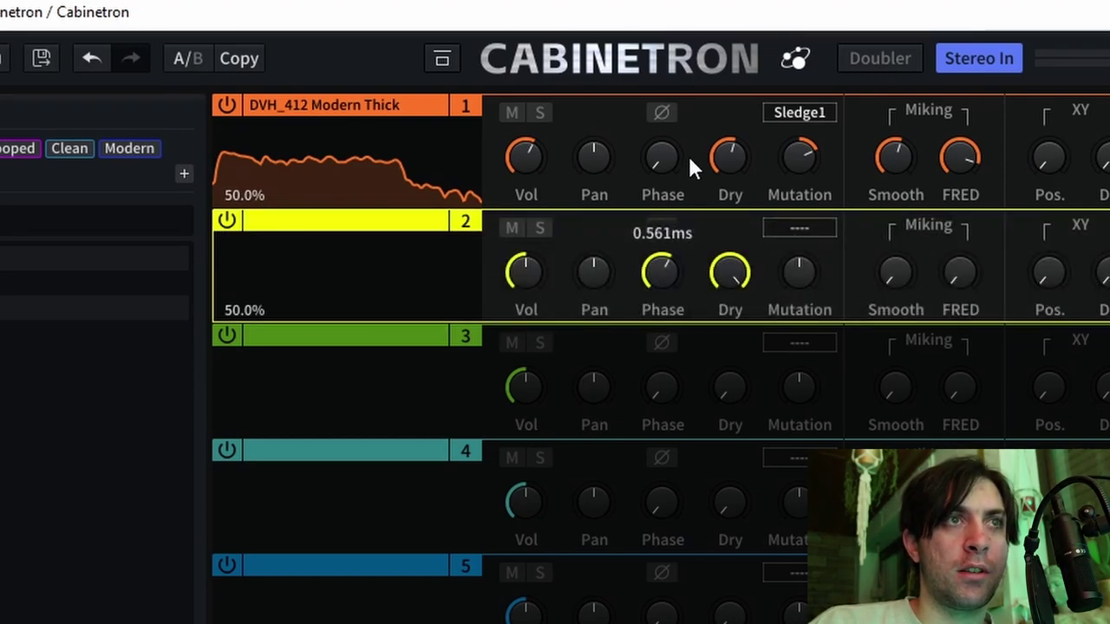
pyautogui.doubleClick(662, 273)
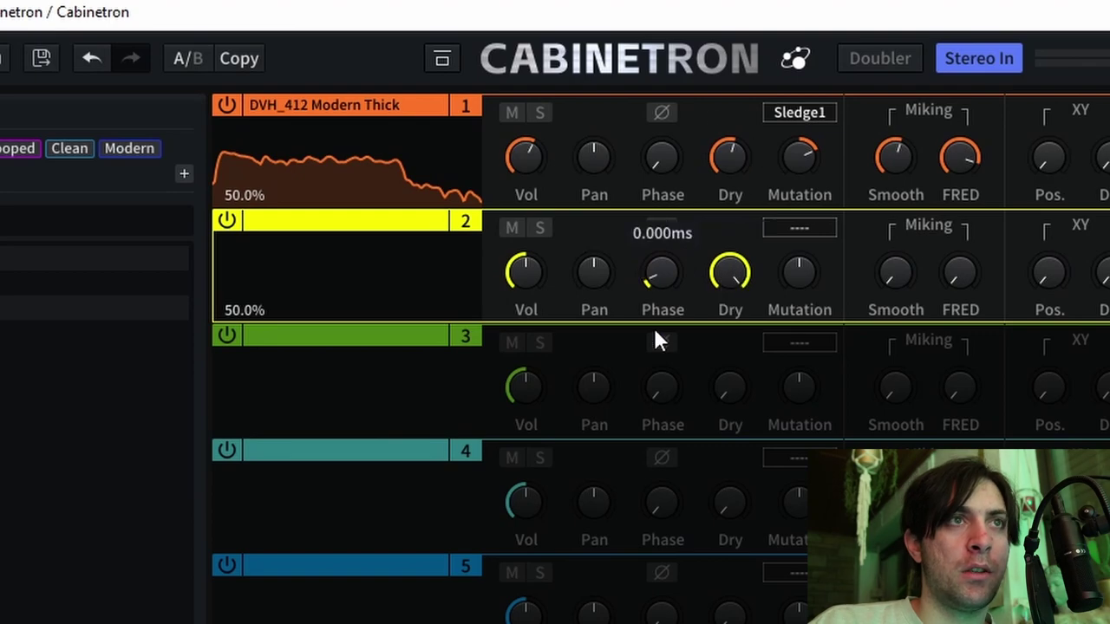
pyautogui.moveTo(668, 277); pyautogui.dragTo(668, 102)
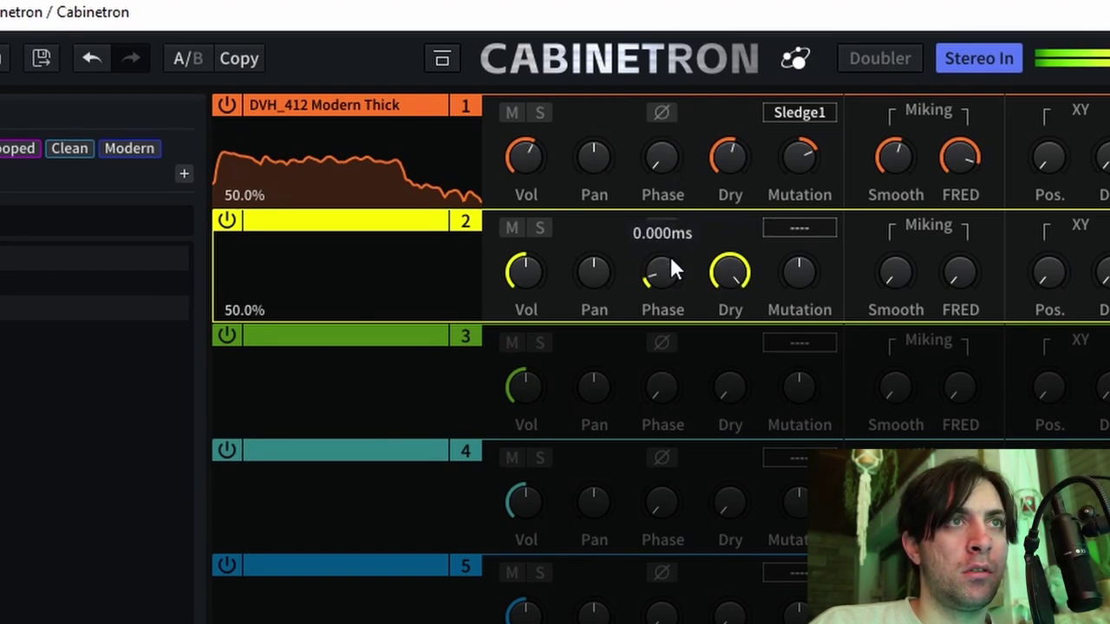
pyautogui.moveTo(668, 253); pyautogui.dragTo(661, 136)
pyautogui.click(227, 221)
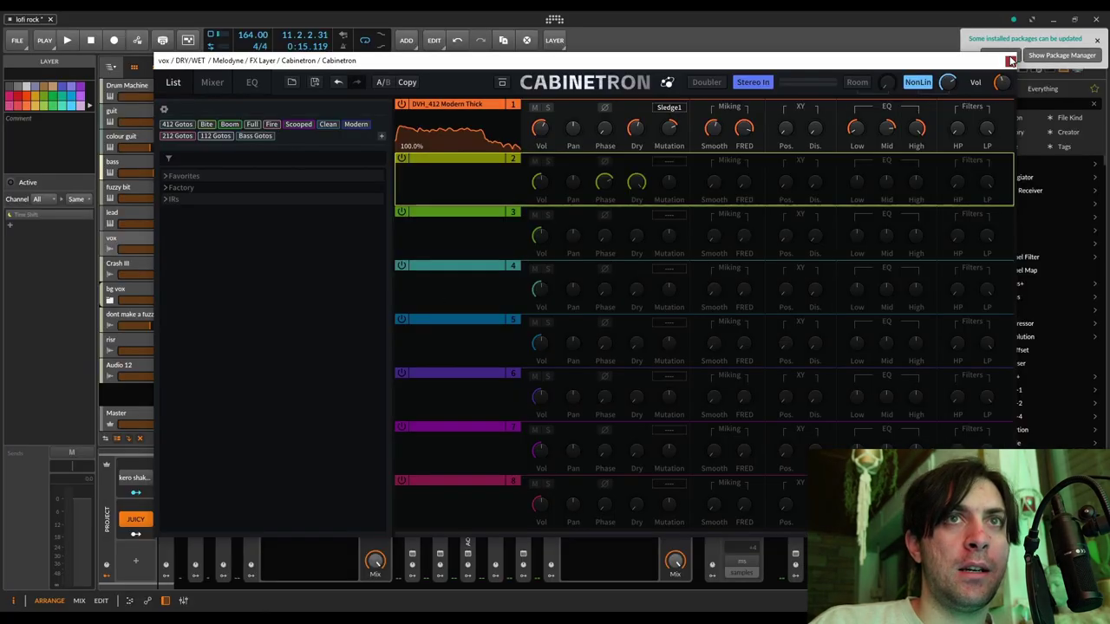
pyautogui.click(1009, 61)
# - Compare the vocal with the Time Shift layer muted and unmuted, leaving it unmuted
pyautogui.click(577, 468)
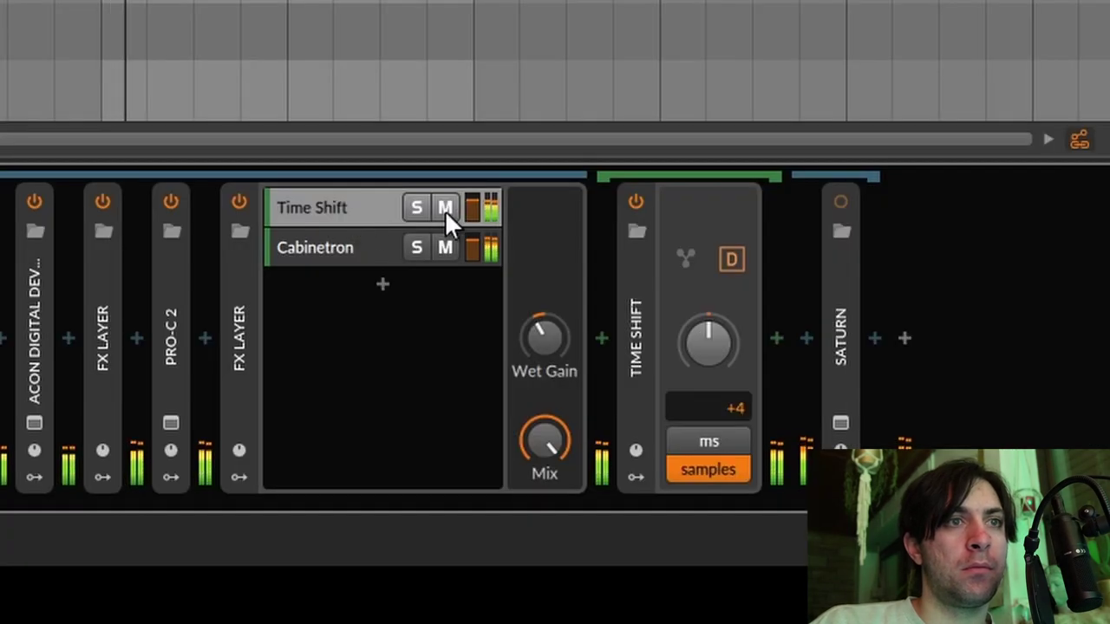
pyautogui.click(445, 209)
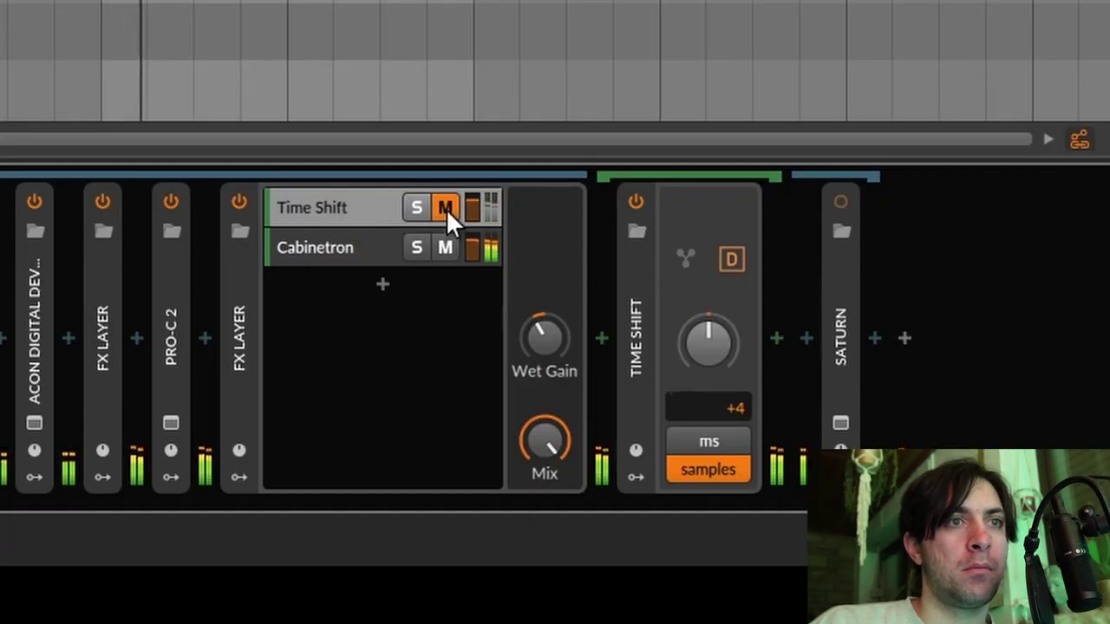
pyautogui.click(446, 209)
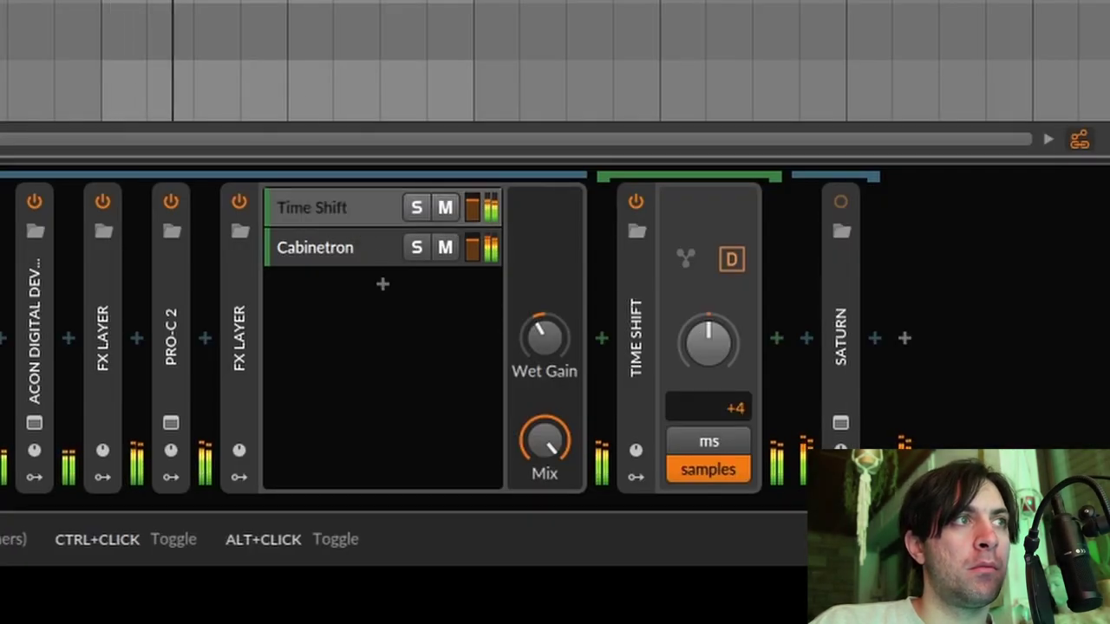
pyautogui.click(445, 206)
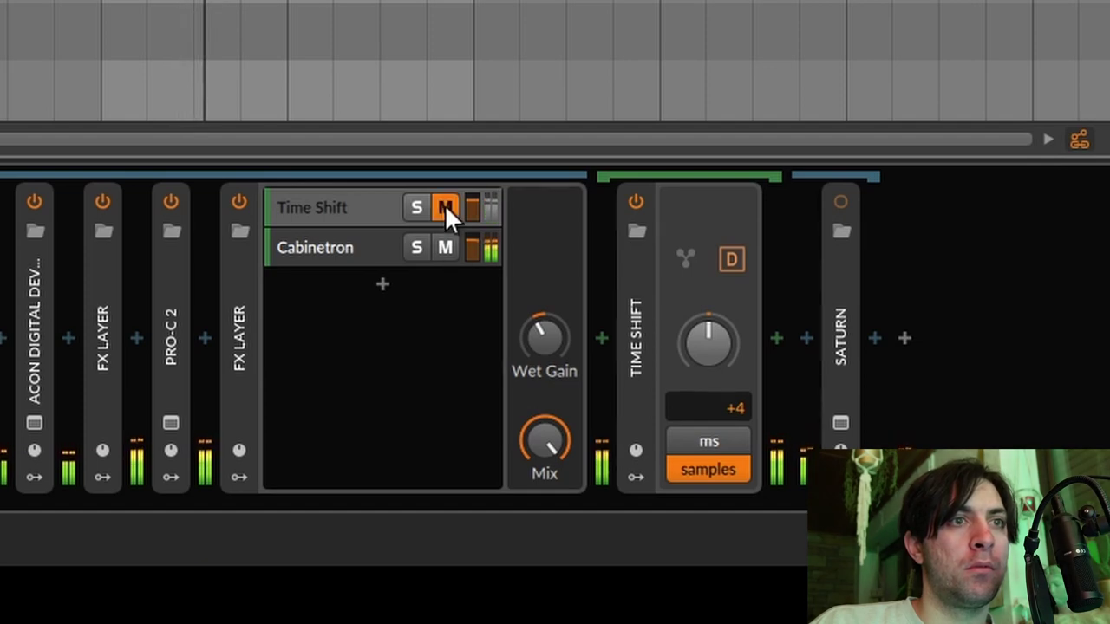
pyautogui.click(445, 206)
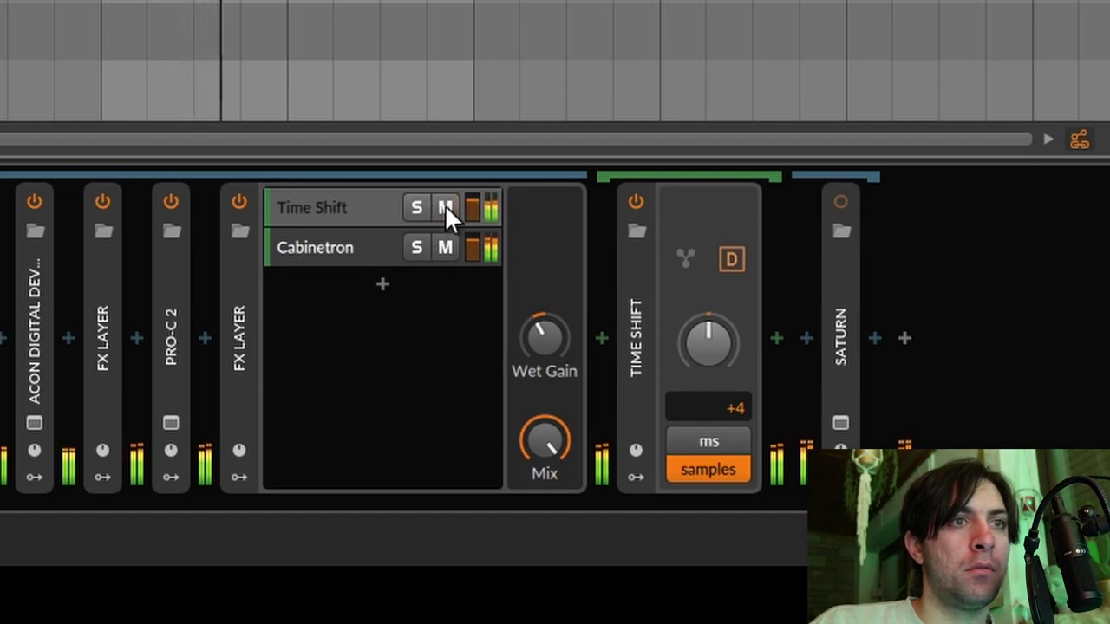
# - Compare the vocal with the second FX Layer bypassed and enabled, leave it enabled and collapse the device
pyautogui.click(238, 201)
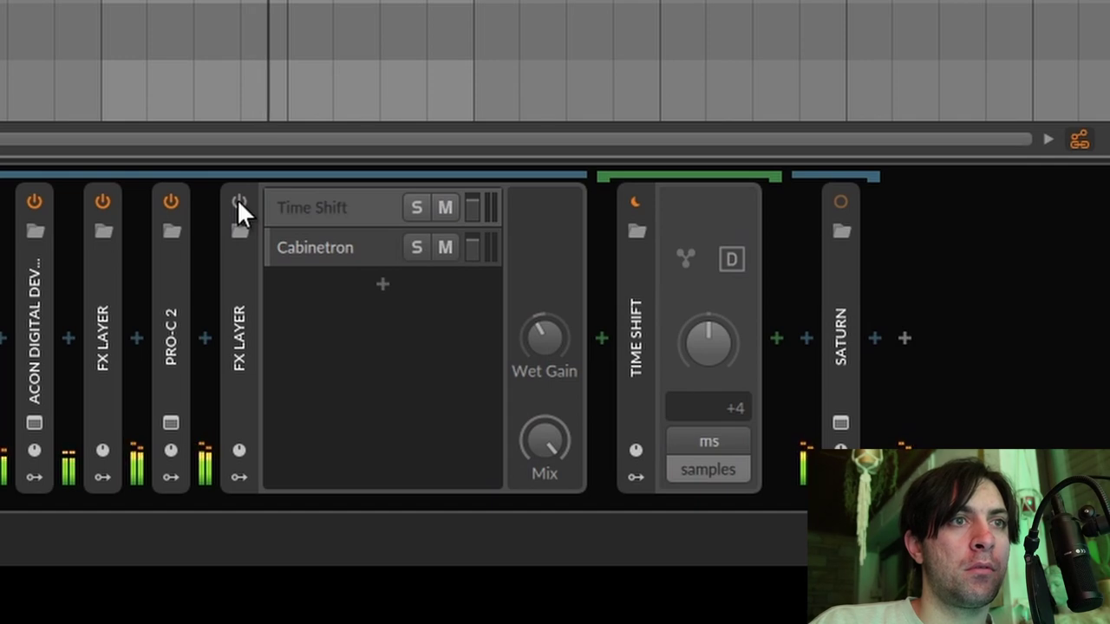
pyautogui.click(238, 202)
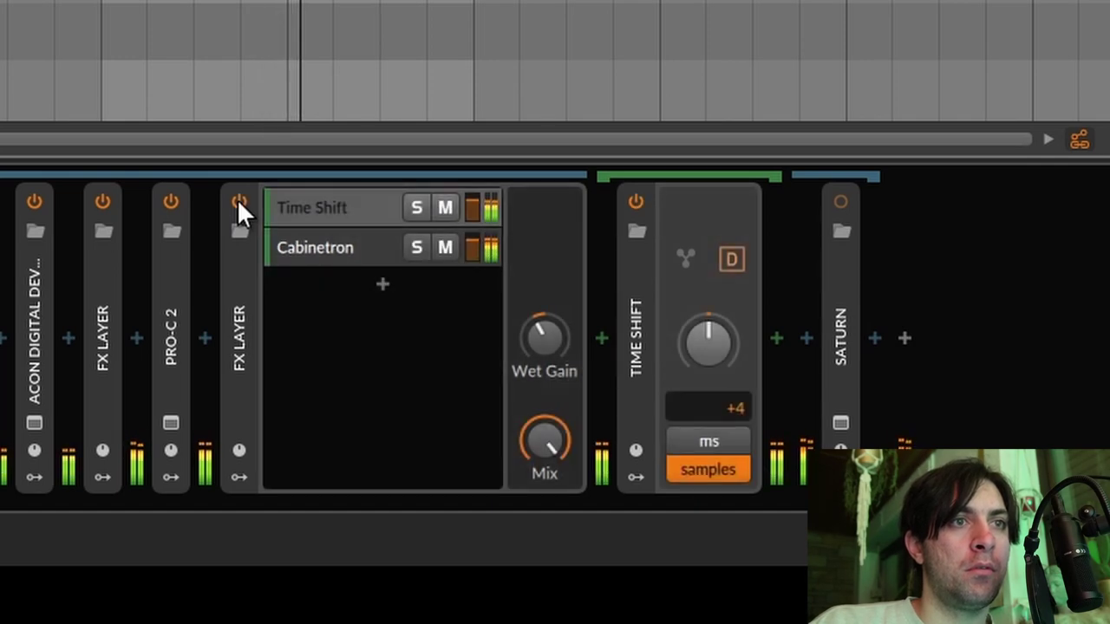
pyautogui.click(239, 201)
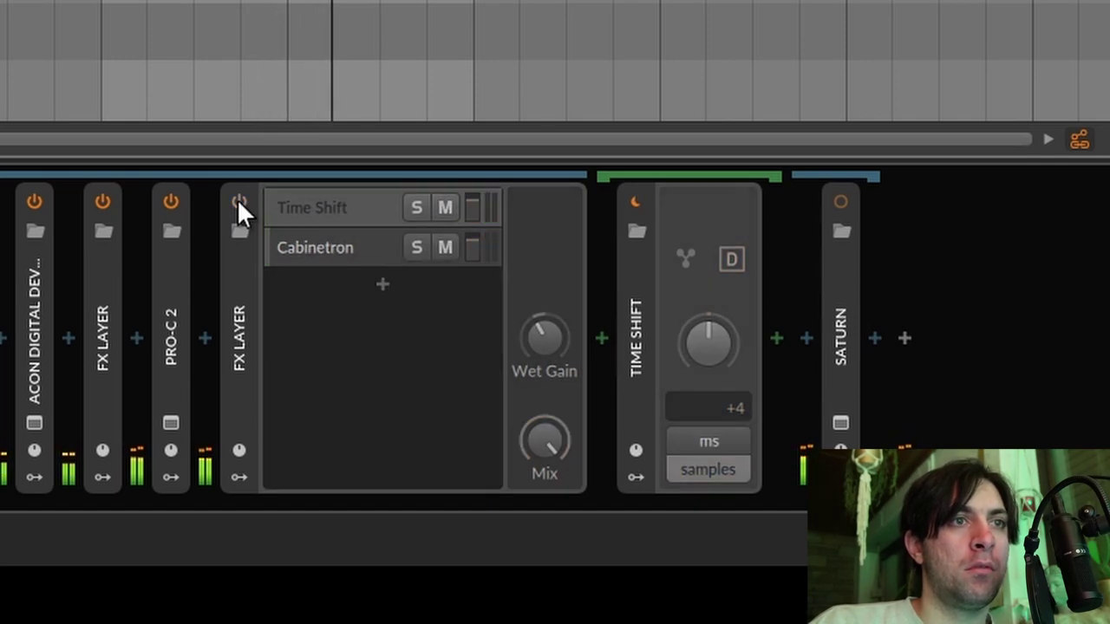
pyautogui.click(238, 201)
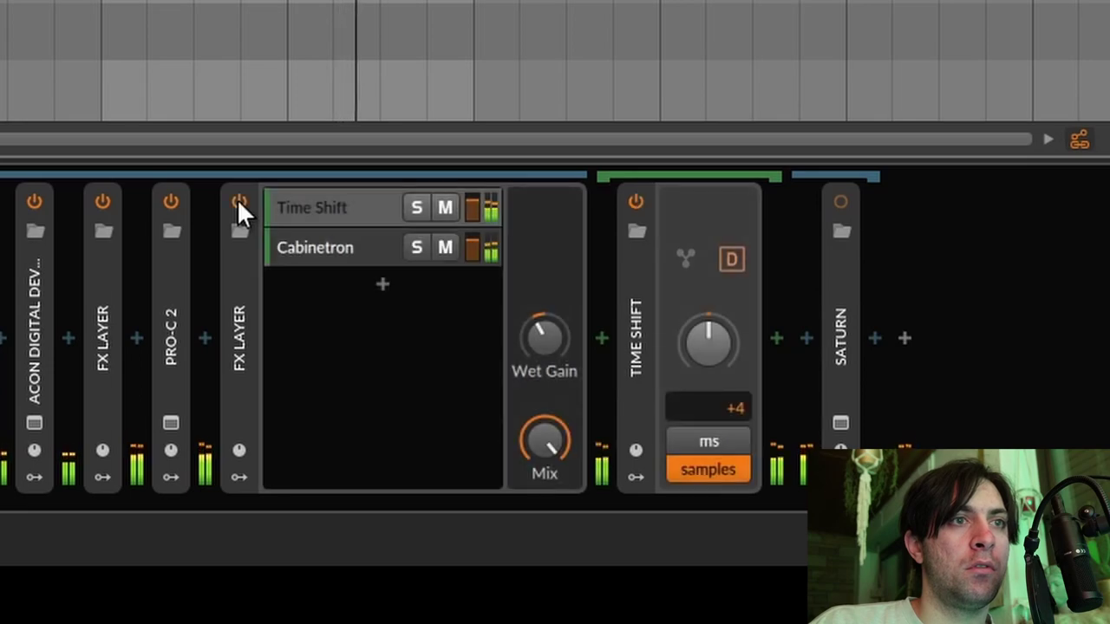
pyautogui.doubleClick(232, 280)
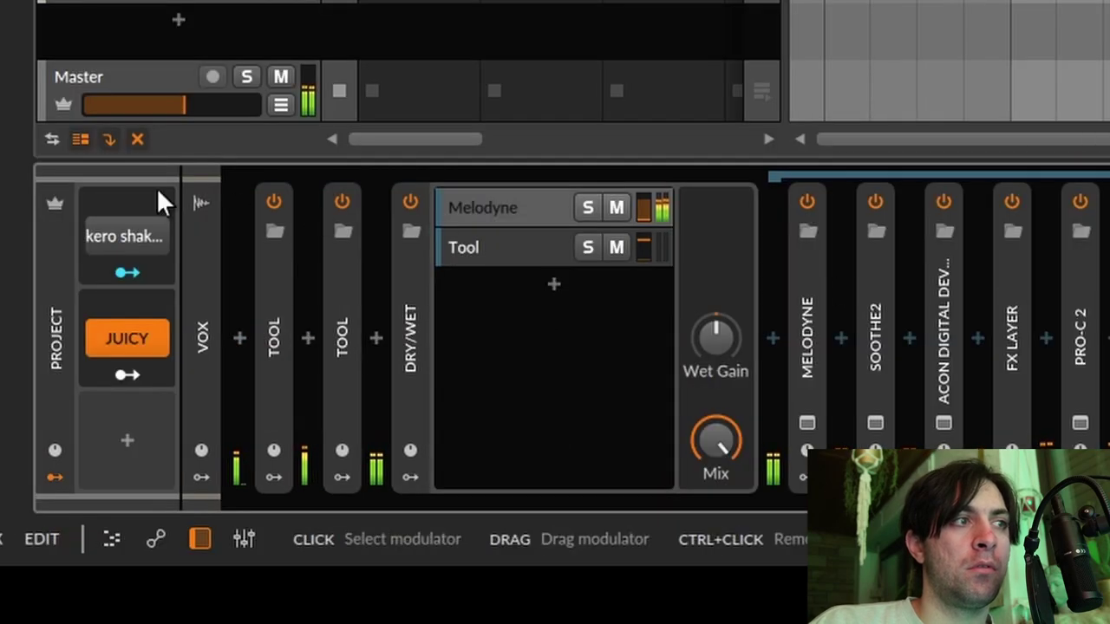
# - Demonstrate the project's kero shake up control by switching it on and off, leaving it off
pyautogui.click(117, 243)
pyautogui.click(121, 244)
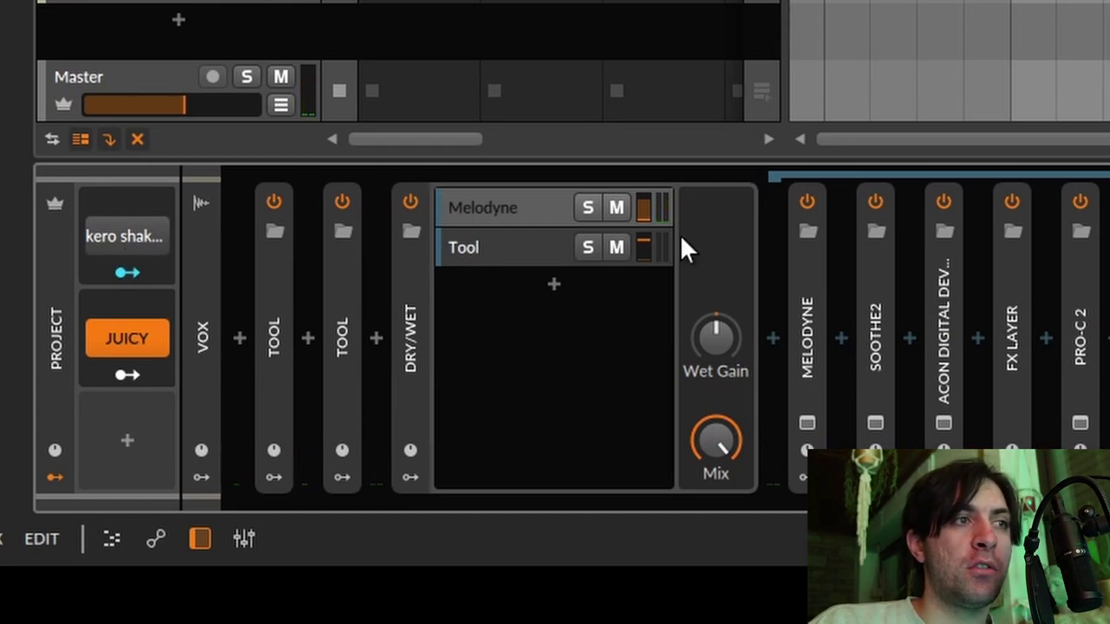
pyautogui.click(132, 236)
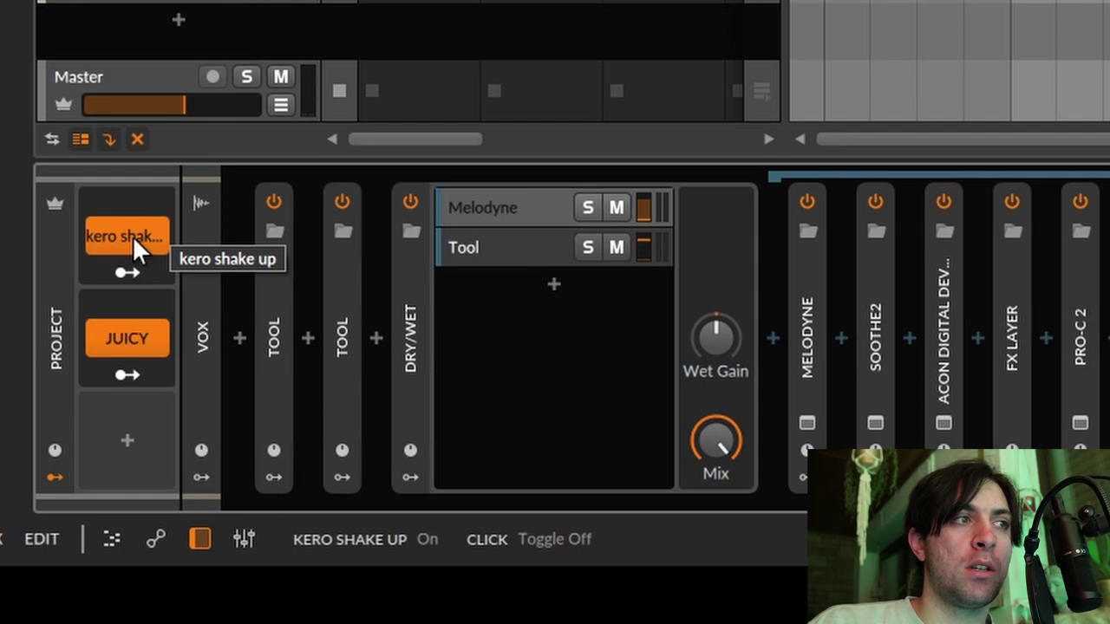
pyautogui.click(132, 236)
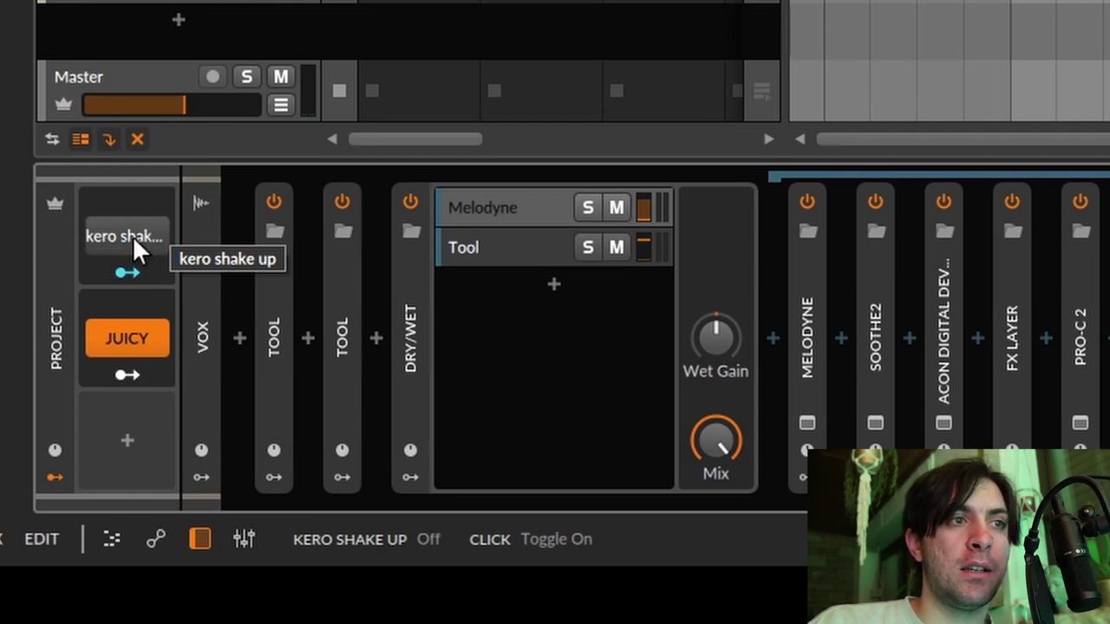
# - Expand the first FX Layer, open the Kerovee in the Low+Mids chain's MONO layer and examine its tuning and formant settings
pyautogui.click(1014, 363)
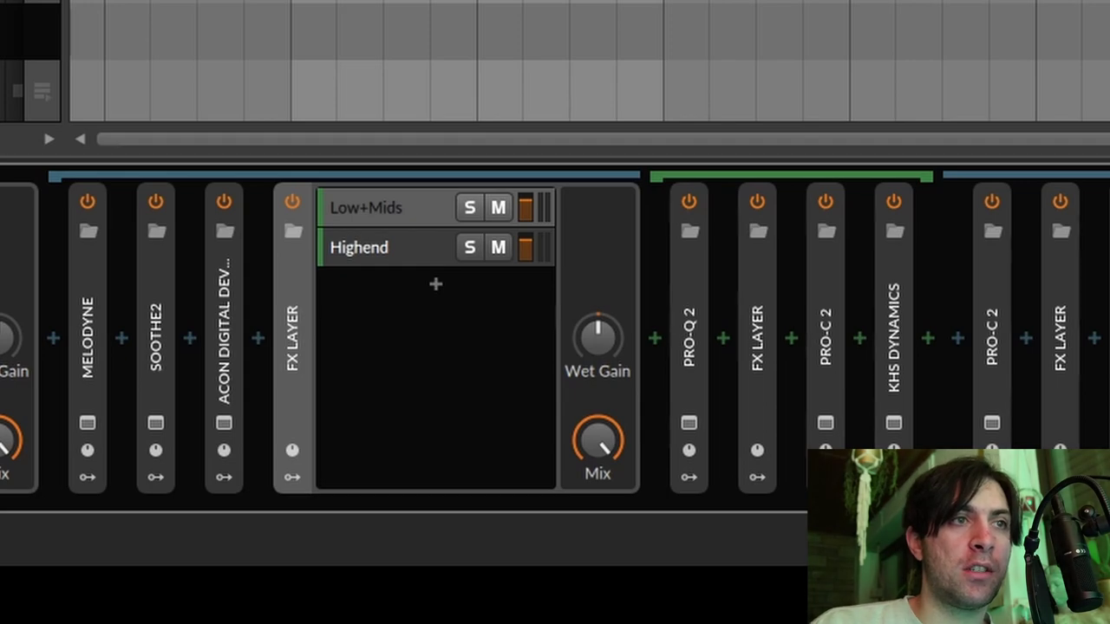
pyautogui.click(400, 204)
pyautogui.doubleClick(746, 323)
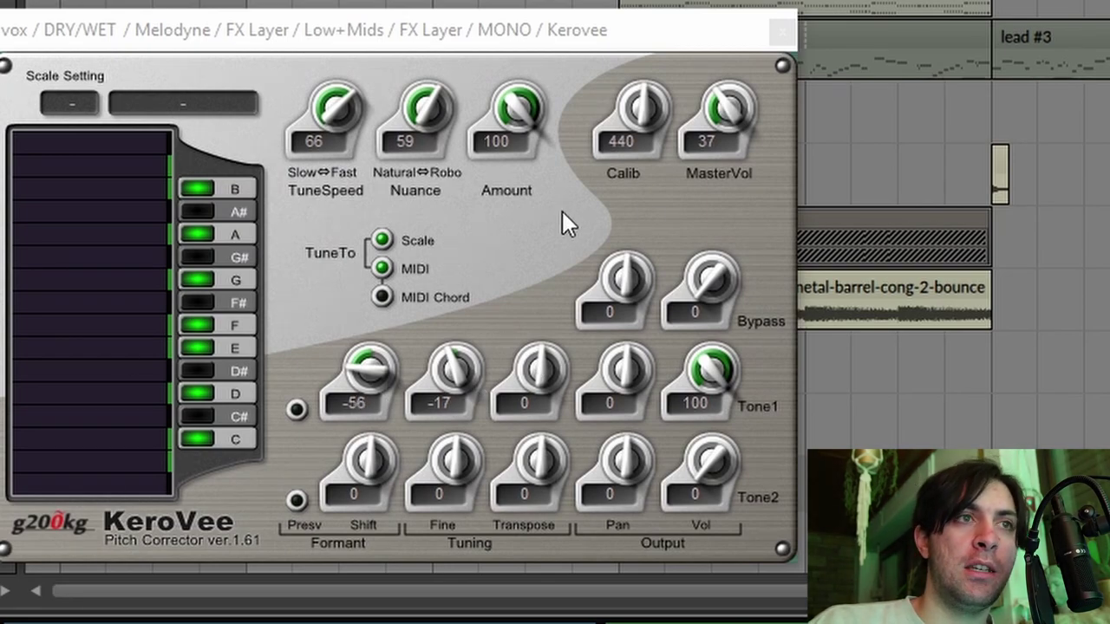
pyautogui.scroll(1, 365, 373)
pyautogui.scroll(-1, 366, 373)
pyautogui.scroll(1, 425, 115)
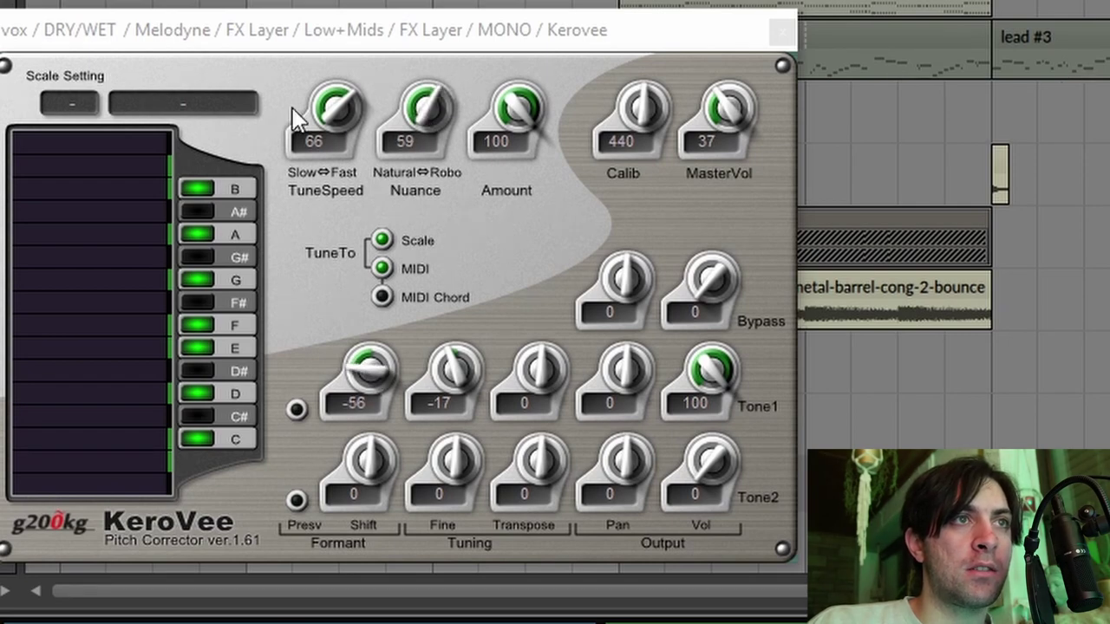
pyautogui.scroll(1, 336, 105)
pyautogui.scroll(-1, 337, 105)
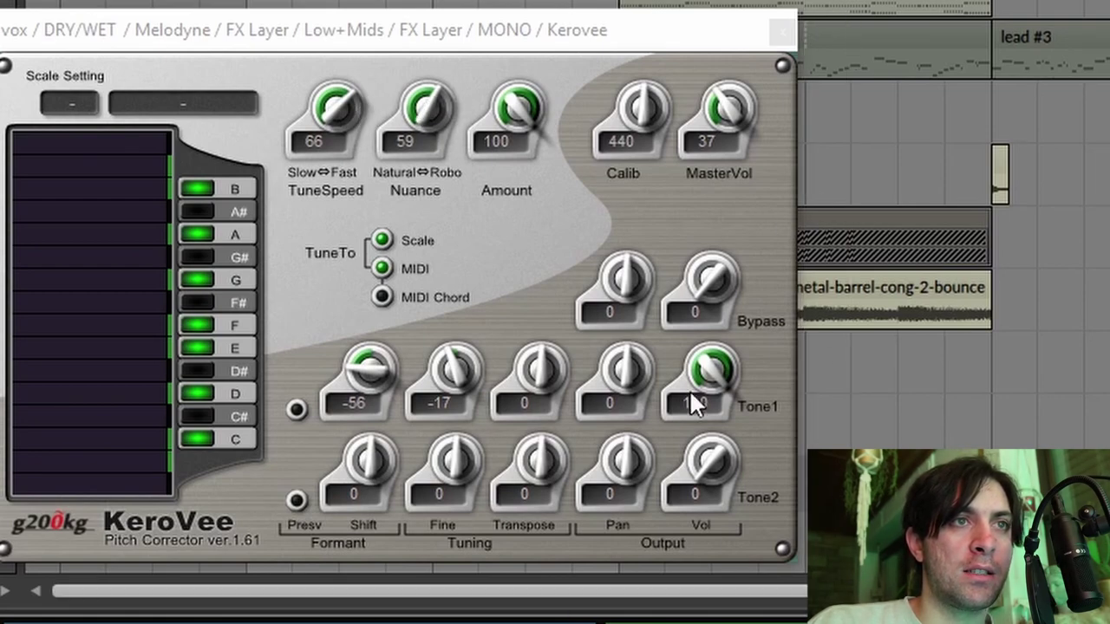
# - Close the MONO Kerovee, open the one in the Low+Mids chain's WIDE layer and examine its TuneSpeed and Nuance settings
pyautogui.click(784, 35)
pyautogui.click(552, 484)
pyautogui.click(552, 467)
pyautogui.click(728, 467)
pyautogui.click(843, 553)
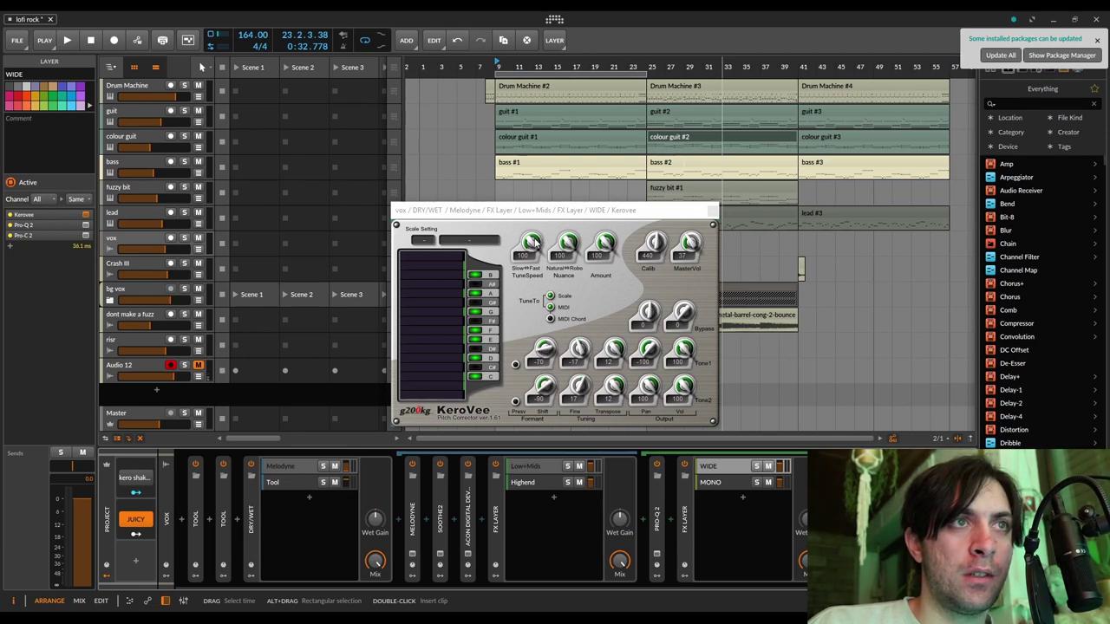
pyautogui.moveTo(533, 247); pyautogui.dragTo(536, 238)
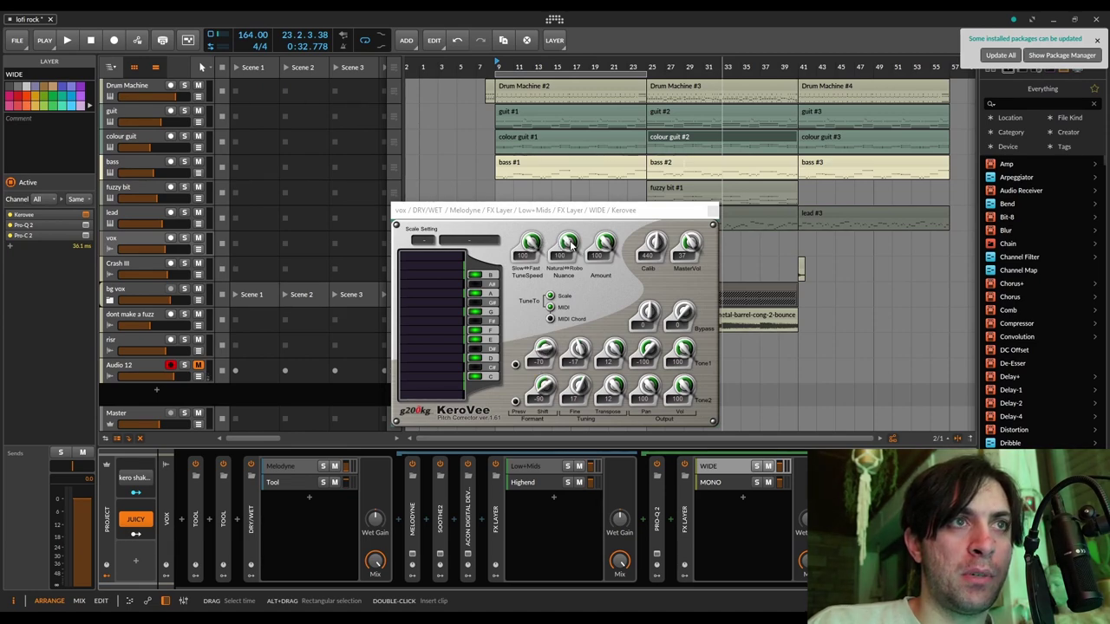
# - Switch the project's kero shake up control on and off to compare the WIDE Kerovee's formant shifts, leave it off and close the plugin
pyautogui.click(135, 483)
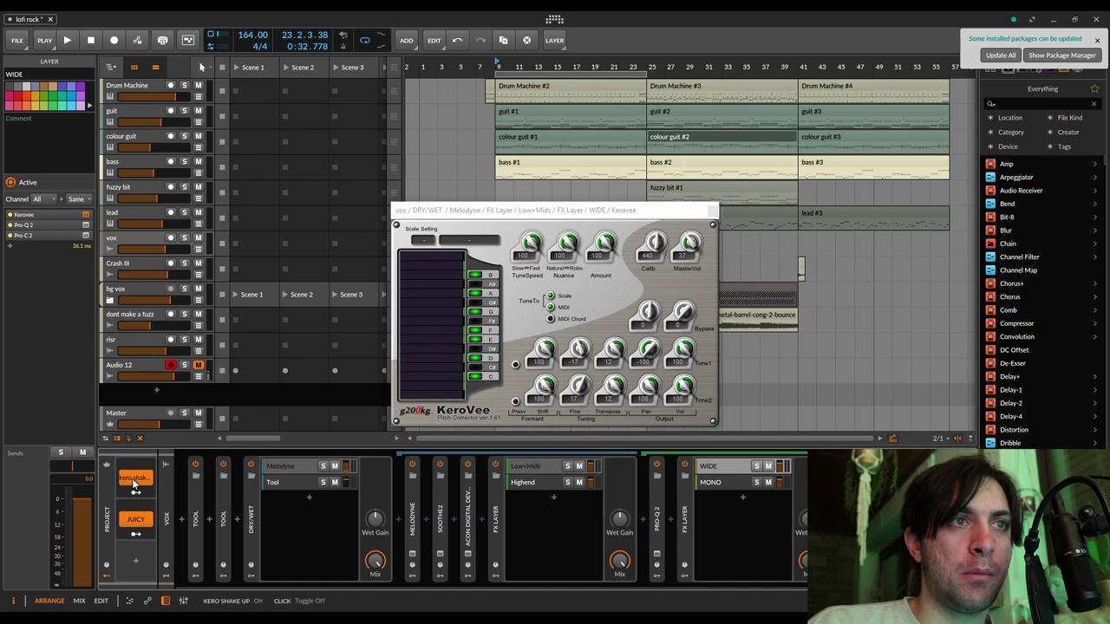
pyautogui.click(135, 482)
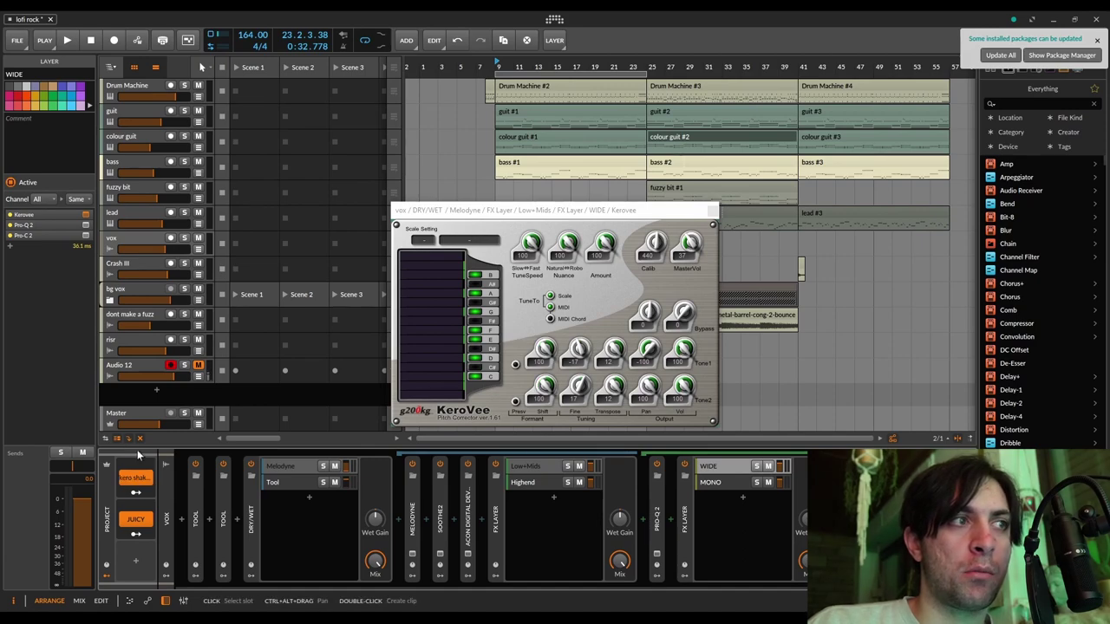
pyautogui.click(134, 478)
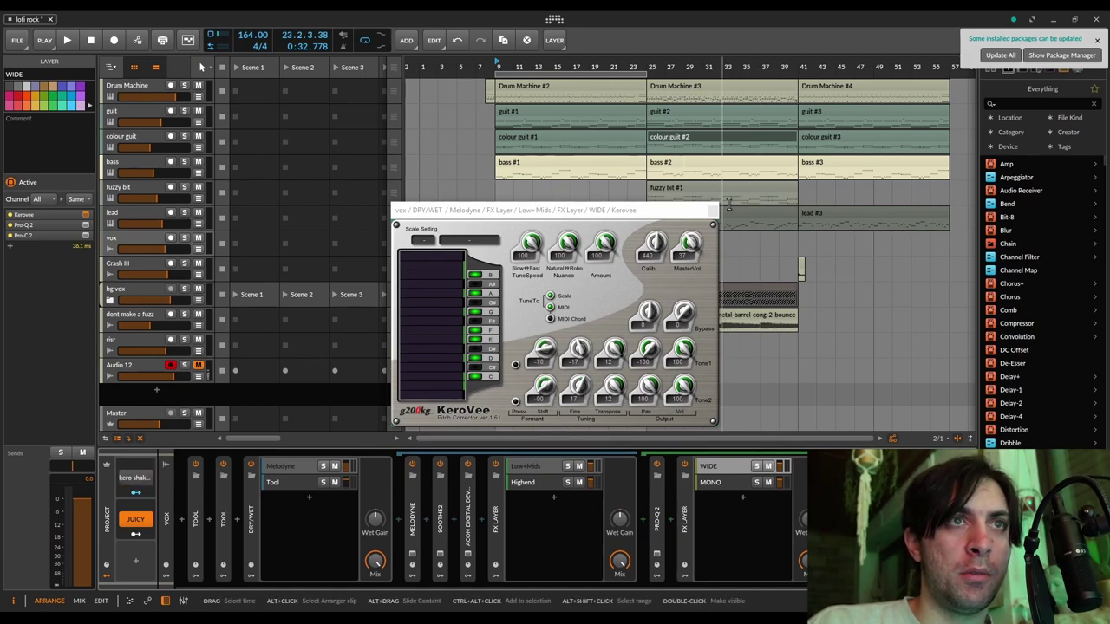
pyautogui.click(713, 210)
# - Collapse the first FX Layer, select the DRY/WET container and play a short passage of the song
pyautogui.click(252, 519)
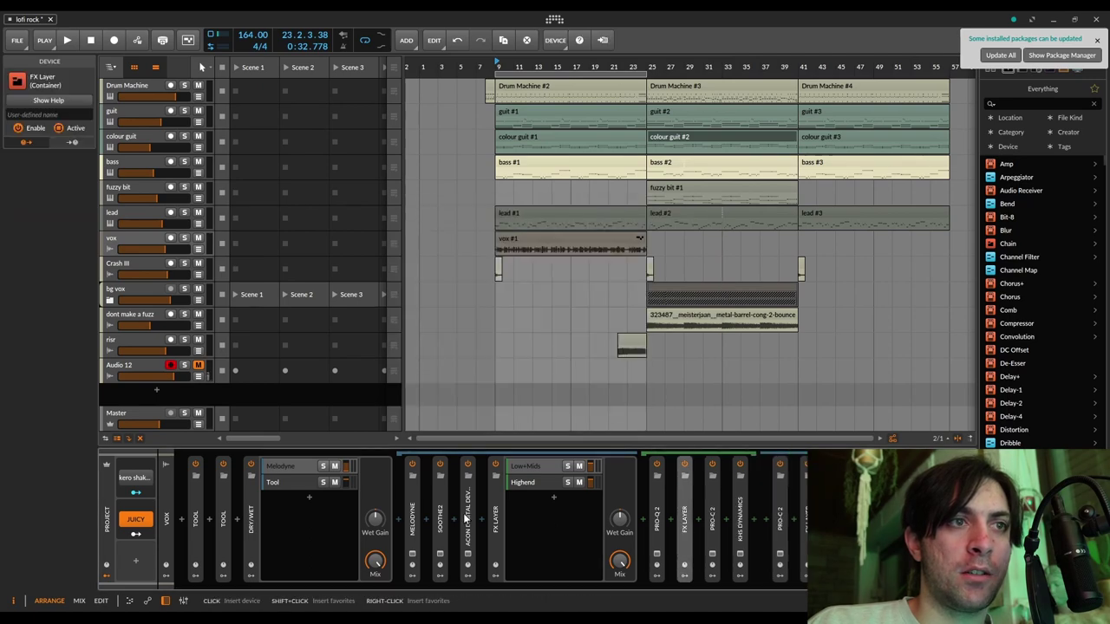
pyautogui.doubleClick(251, 518)
pyautogui.doubleClick(252, 518)
pyautogui.press('space')
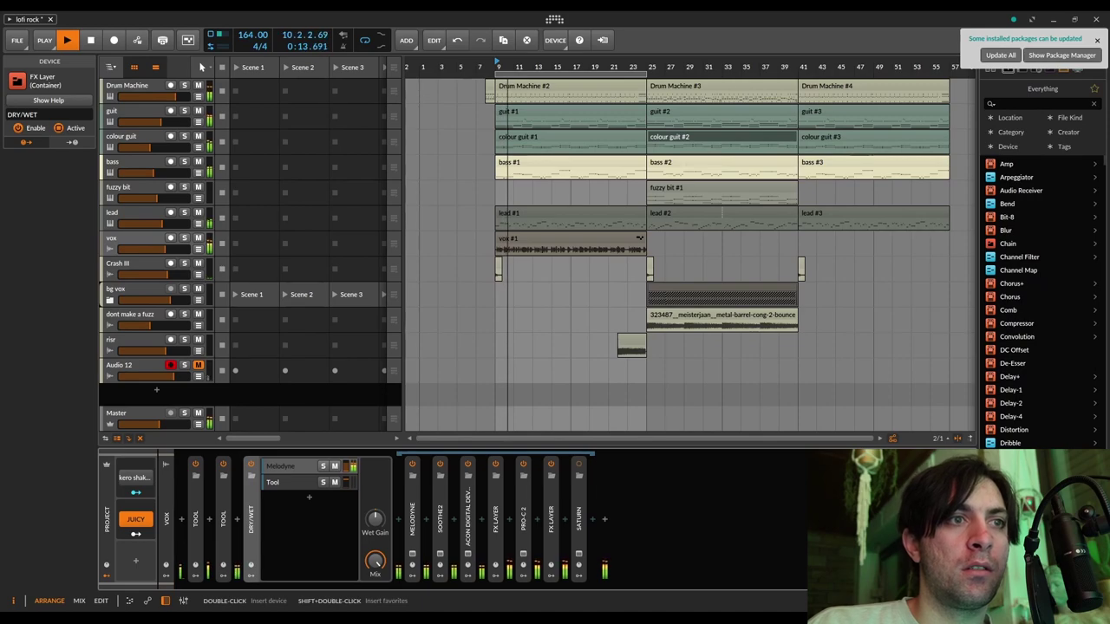
pyautogui.press('space')
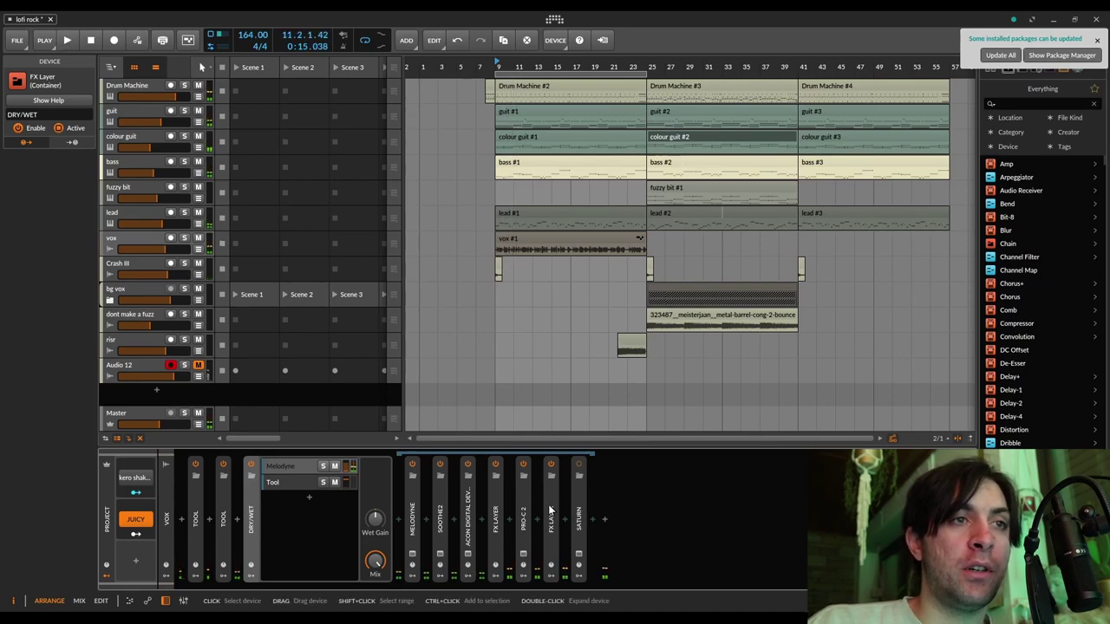
# - Expand the second FX Layer and the Pro-C 2 before it to review them, and collapse both again
pyautogui.doubleClick(552, 519)
pyautogui.doubleClick(526, 513)
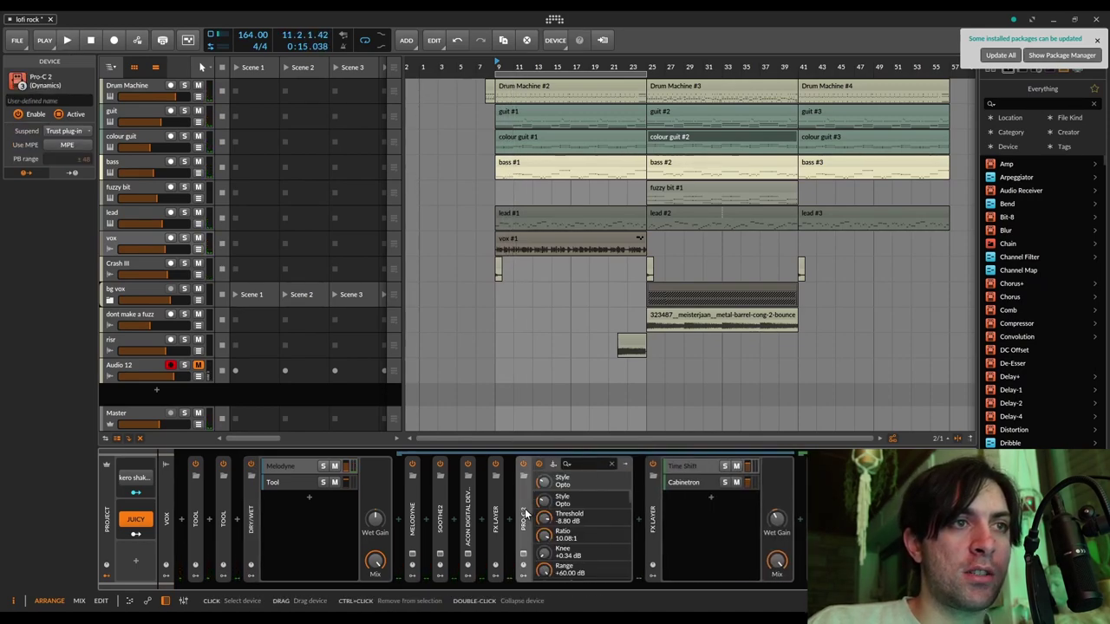
pyautogui.doubleClick(526, 513)
pyautogui.doubleClick(549, 515)
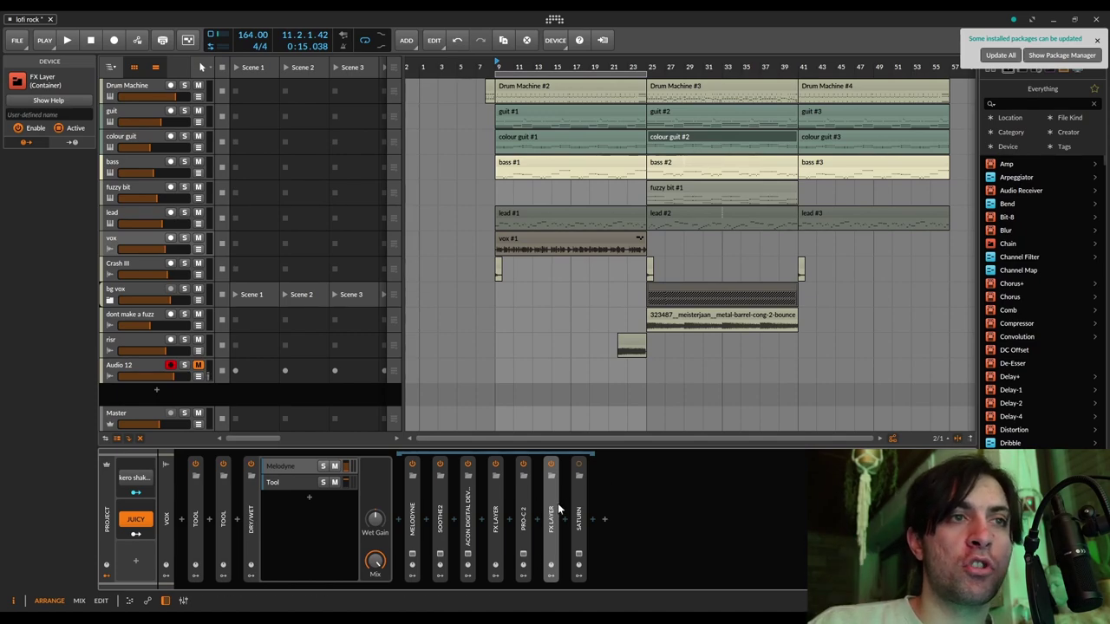
# - Activate the Saturn at the end of the Melodyne chain, open its window and start playback
pyautogui.click(587, 572)
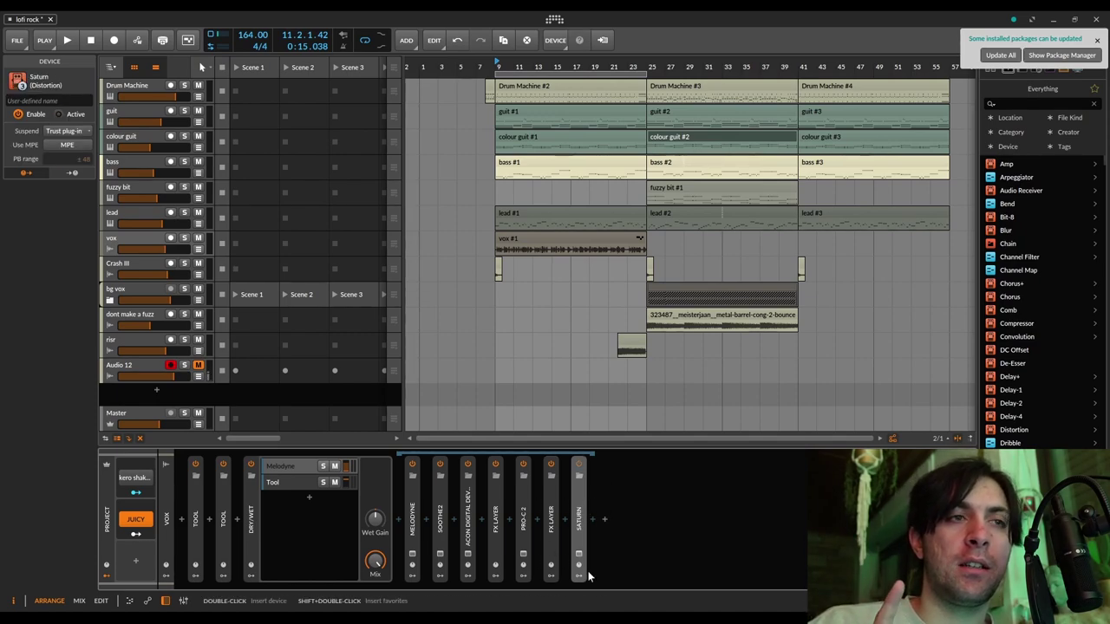
pyautogui.click(578, 555)
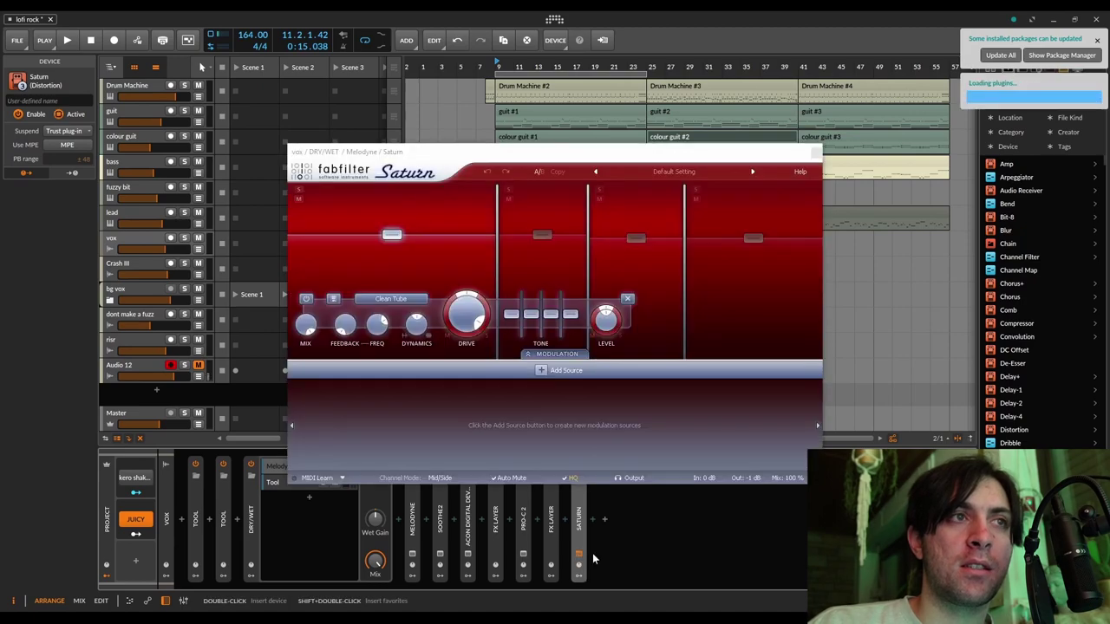
pyautogui.click(252, 525)
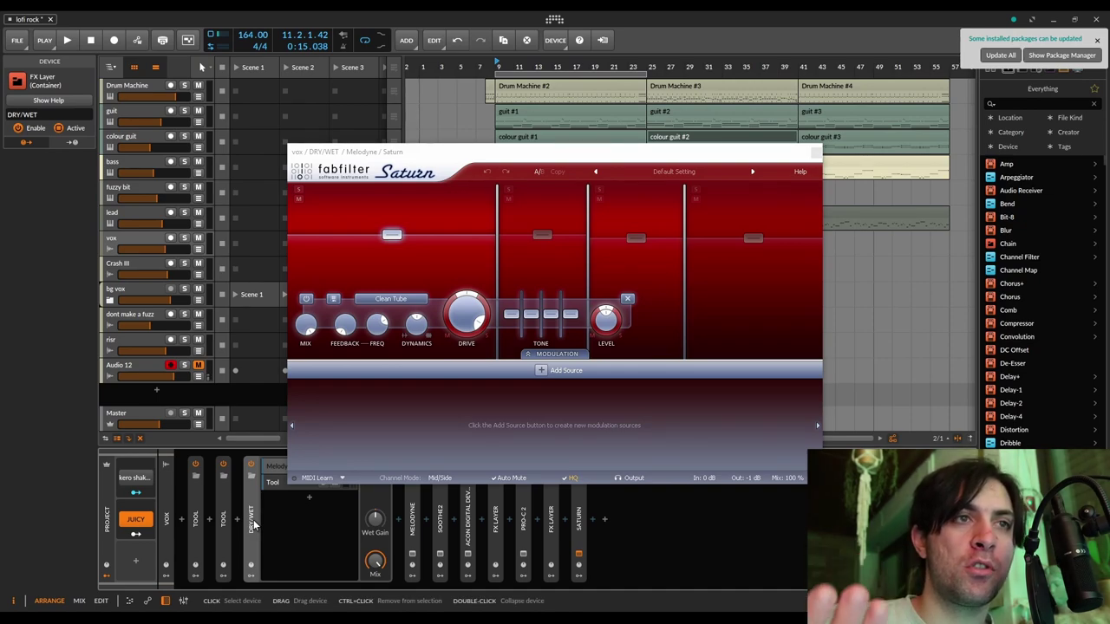
pyautogui.press('space')
pyautogui.moveTo(612, 154); pyautogui.dragTo(612, 136)
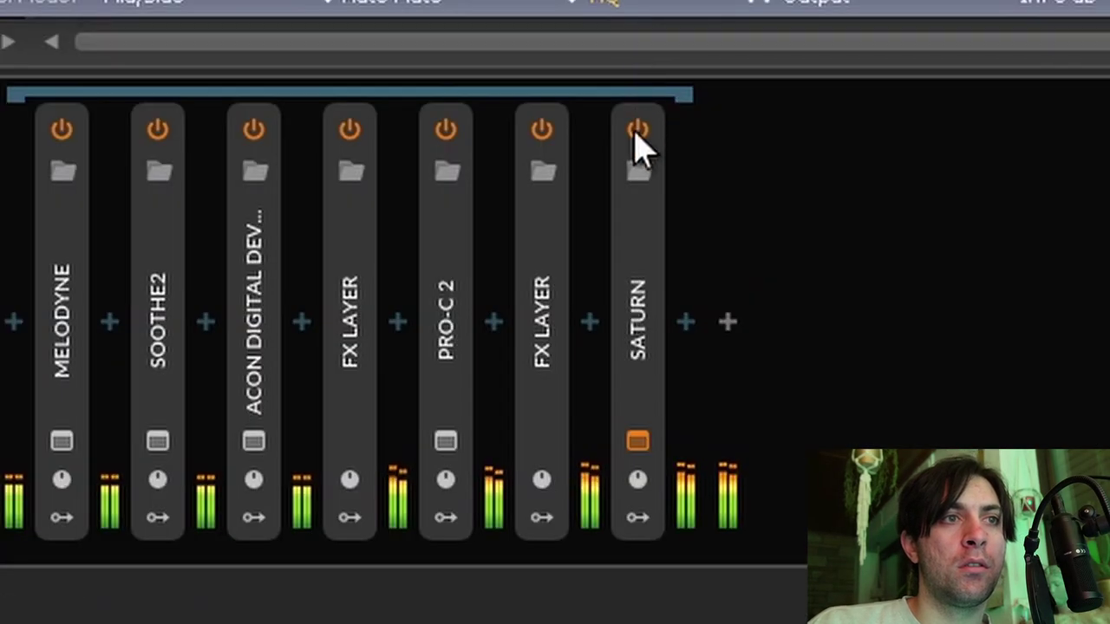
# - Compare the vocal with Saturn bypassed and enabled during playback, leaving it enabled
pyautogui.click(577, 476)
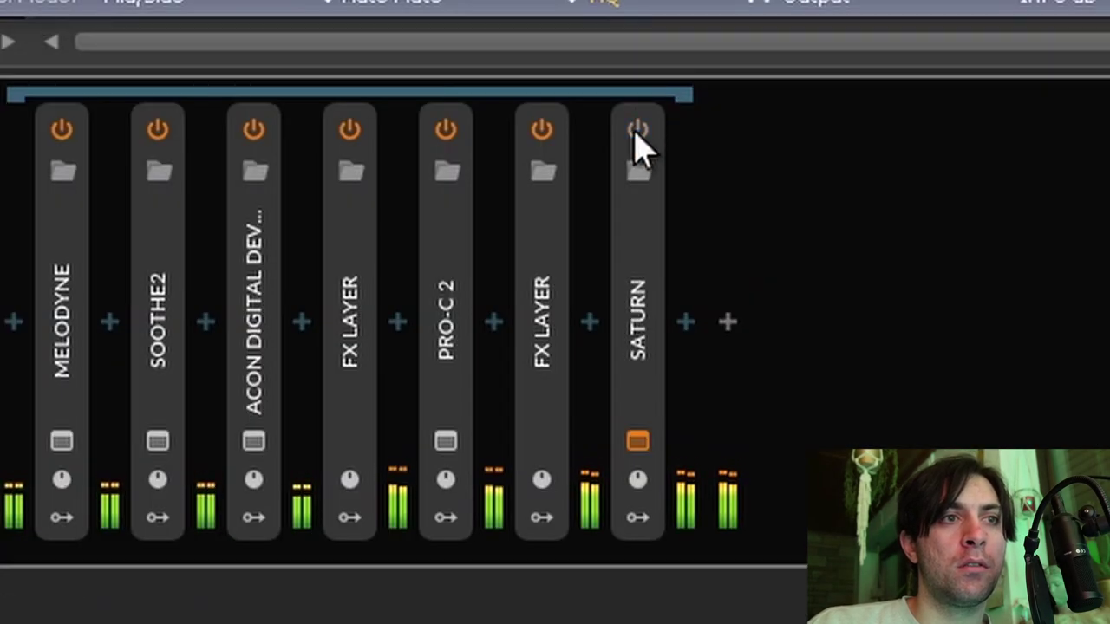
pyautogui.click(636, 130)
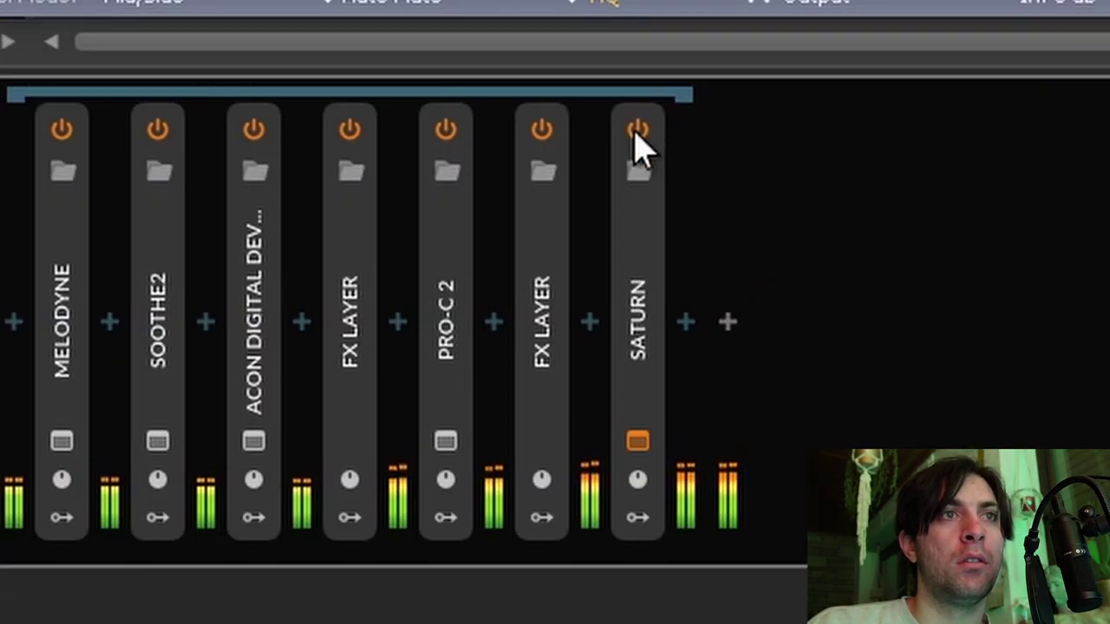
pyautogui.click(636, 130)
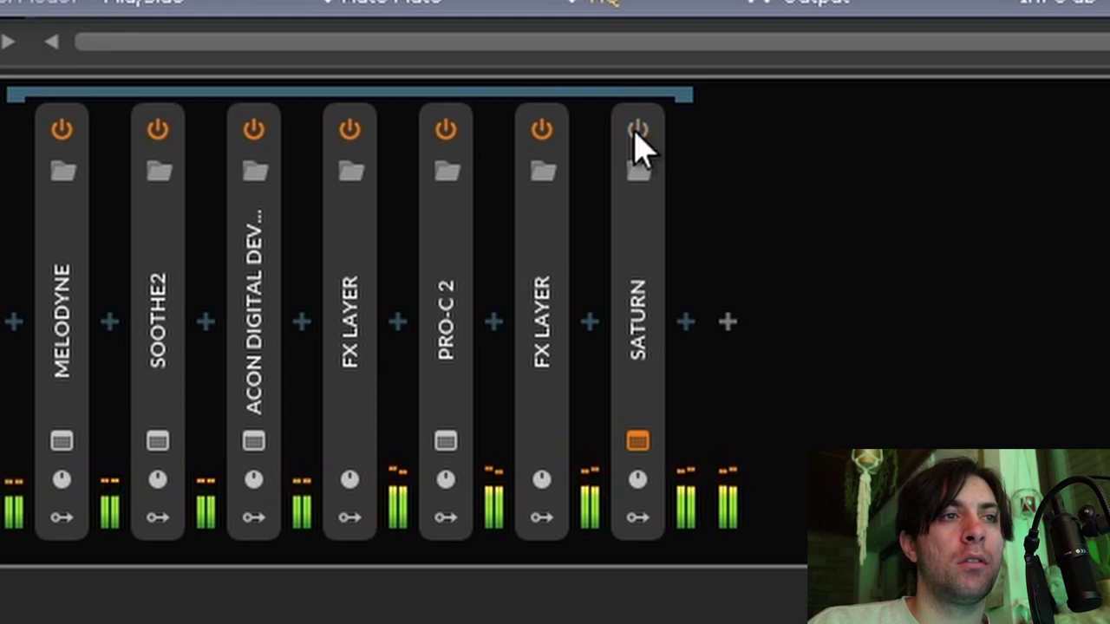
pyautogui.click(637, 130)
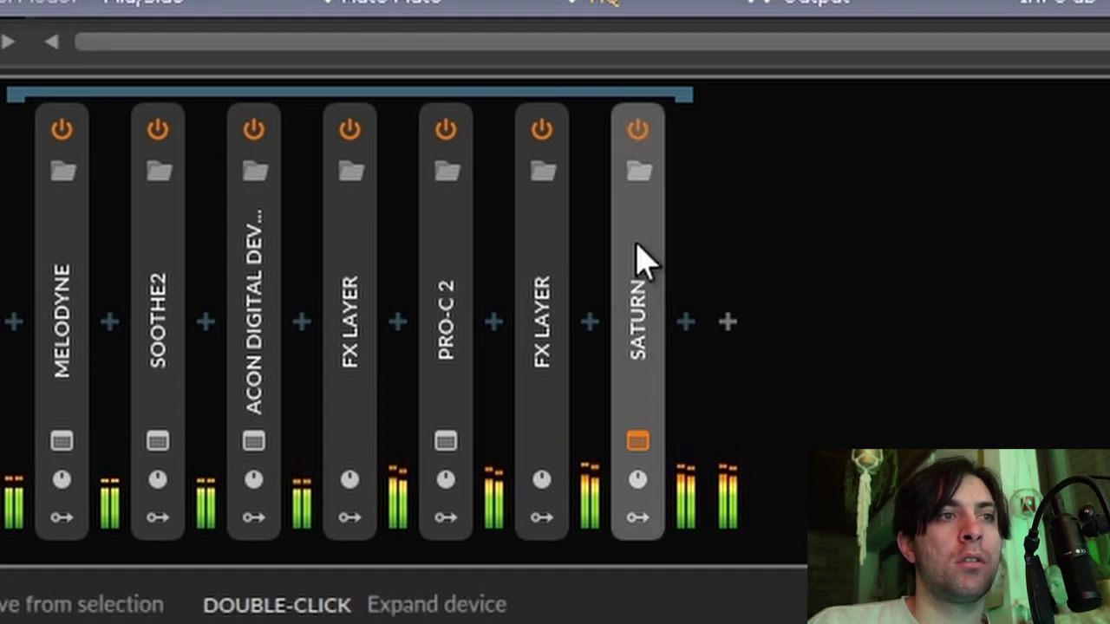
# - Deactivate the existing Saturn, insert a fresh Saturn between it and the second FX Layer, and raise the new one's Drive to 100%
pyautogui.hotkey('alt', 'a')
pyautogui.click(591, 322)
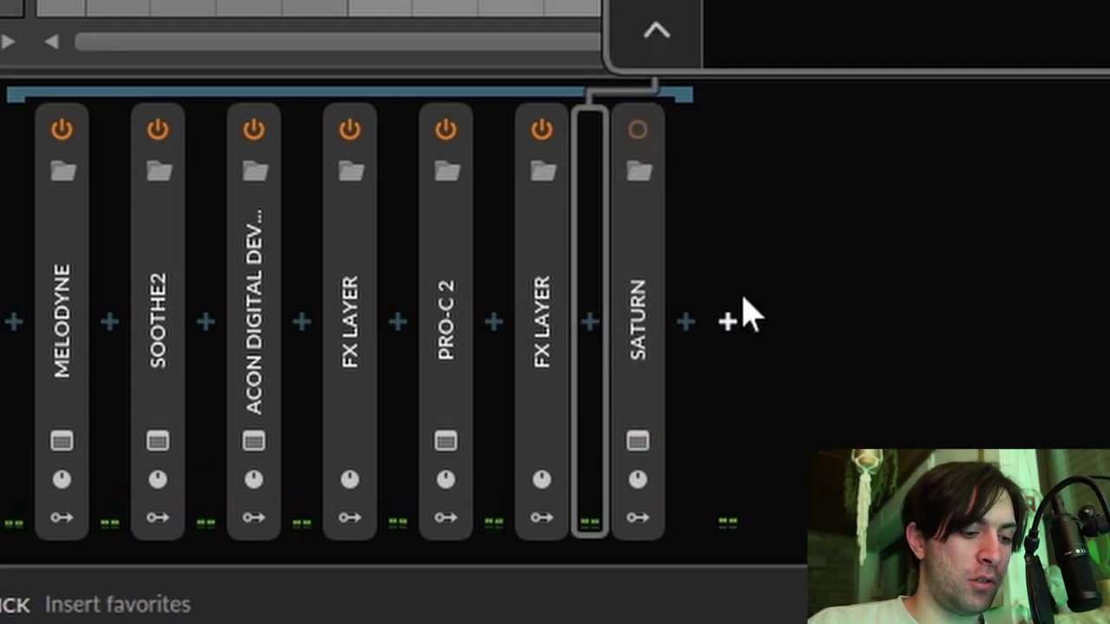
pyautogui.press('Return')
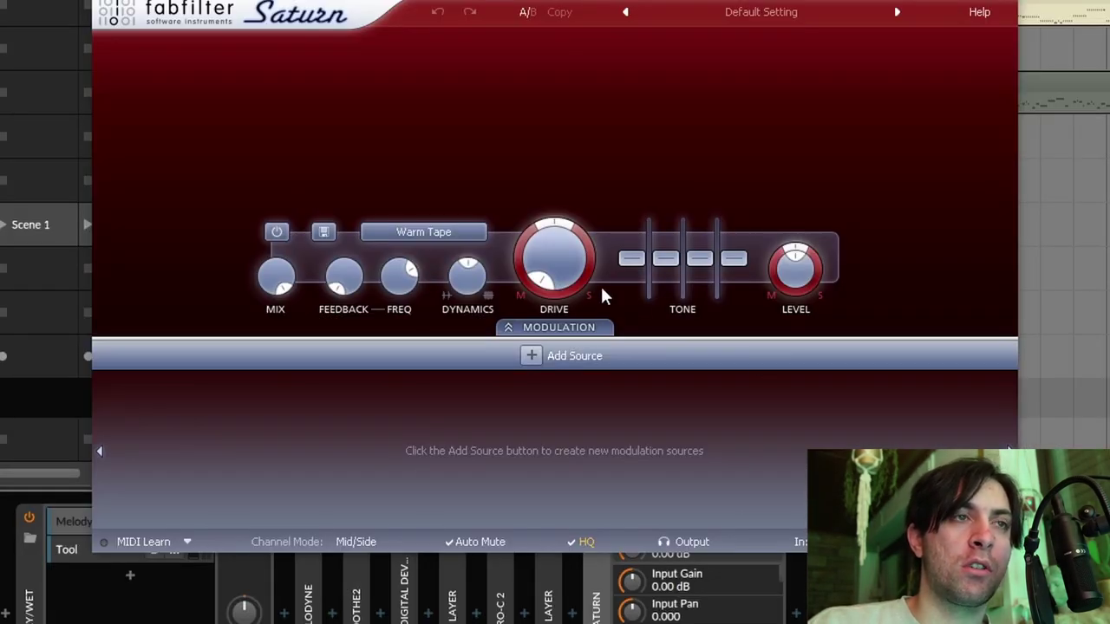
pyautogui.moveTo(564, 264)
pyautogui.moveTo(564, 265); pyautogui.dragTo(559, 52)
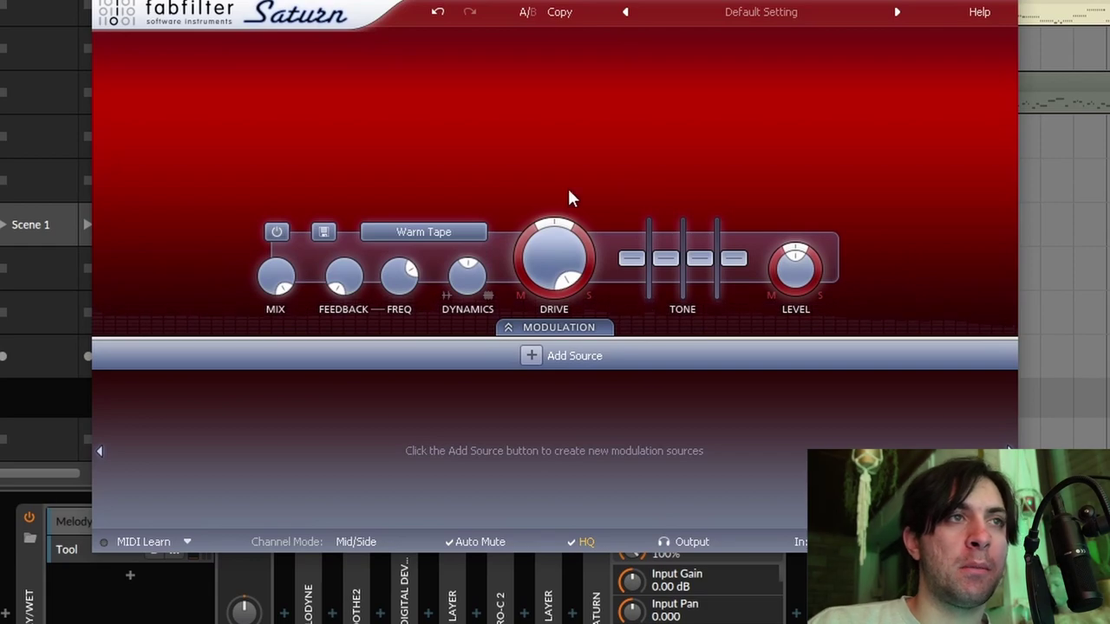
# - Audition the Clean Tube, Warm Tube and Clean Tape styles on the vocal, keeping Warm Tube with Drive at about 66%
pyautogui.click(434, 233)
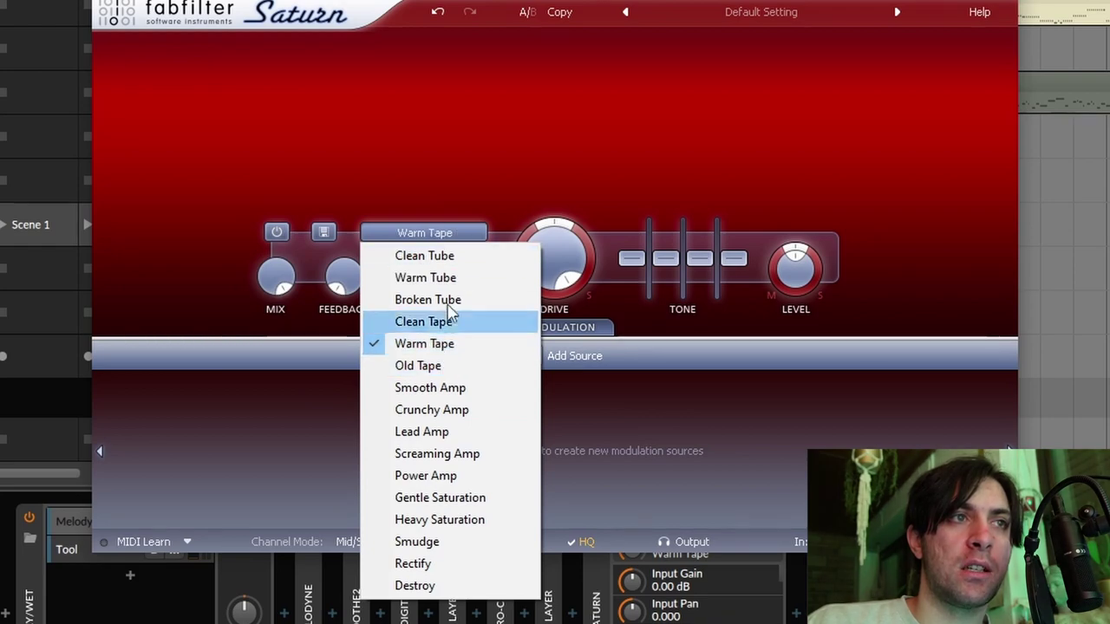
pyautogui.click(456, 256)
pyautogui.click(450, 232)
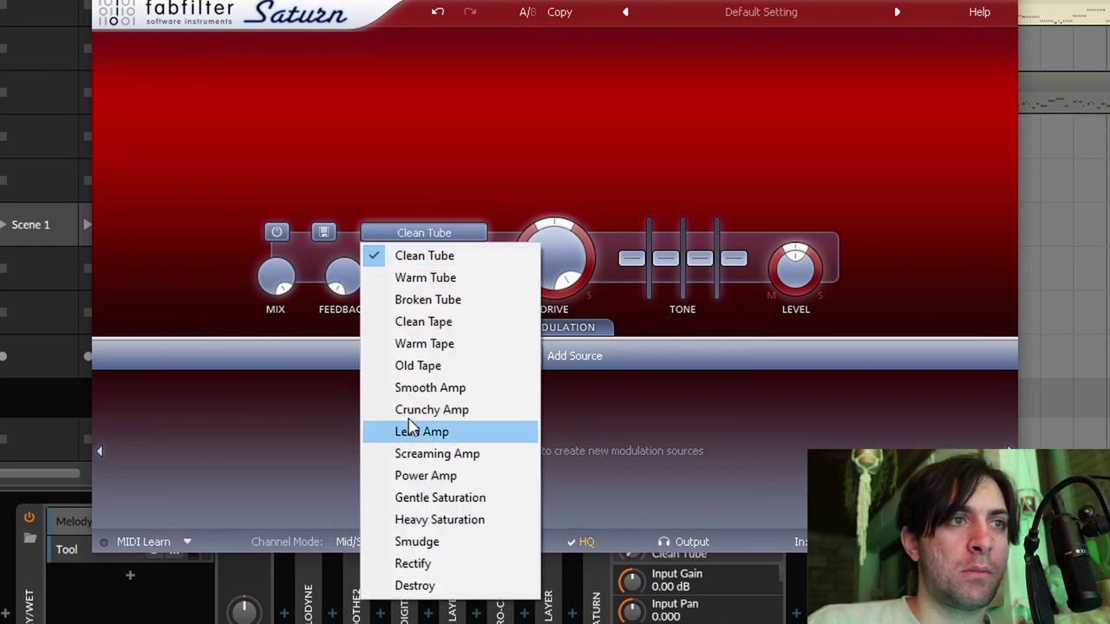
pyautogui.click(427, 276)
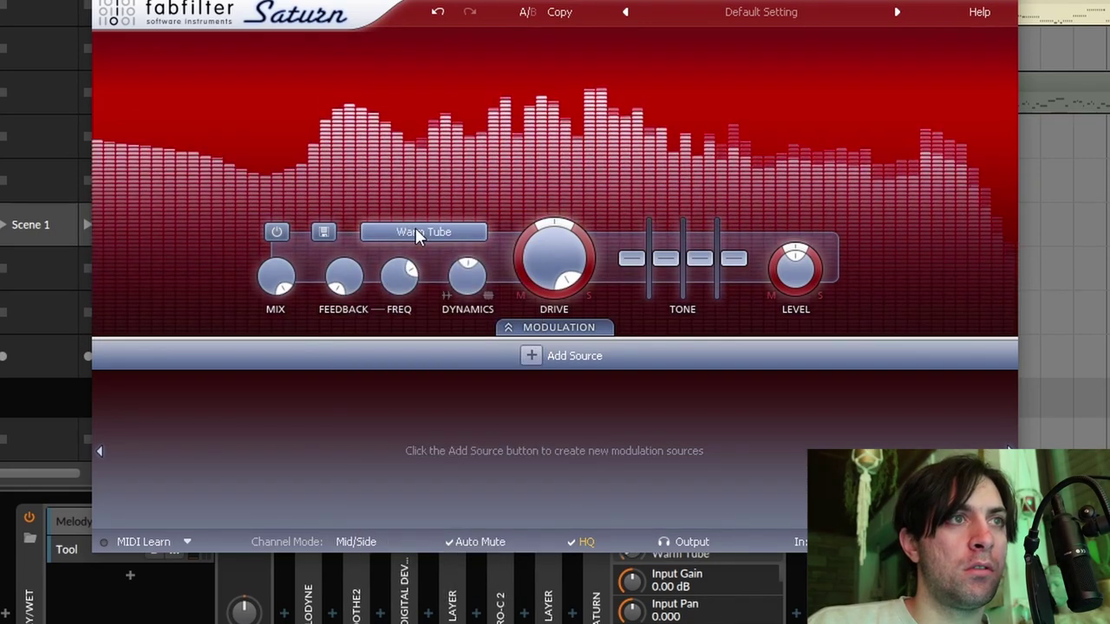
pyautogui.scroll(-3, 431, 231)
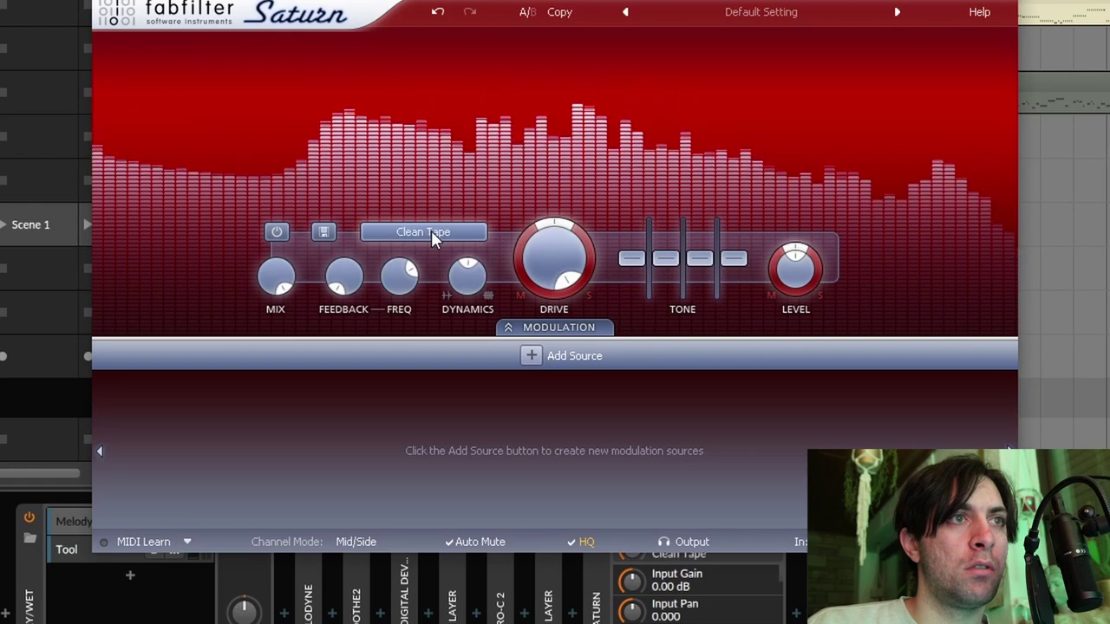
pyautogui.scroll(3, 433, 234)
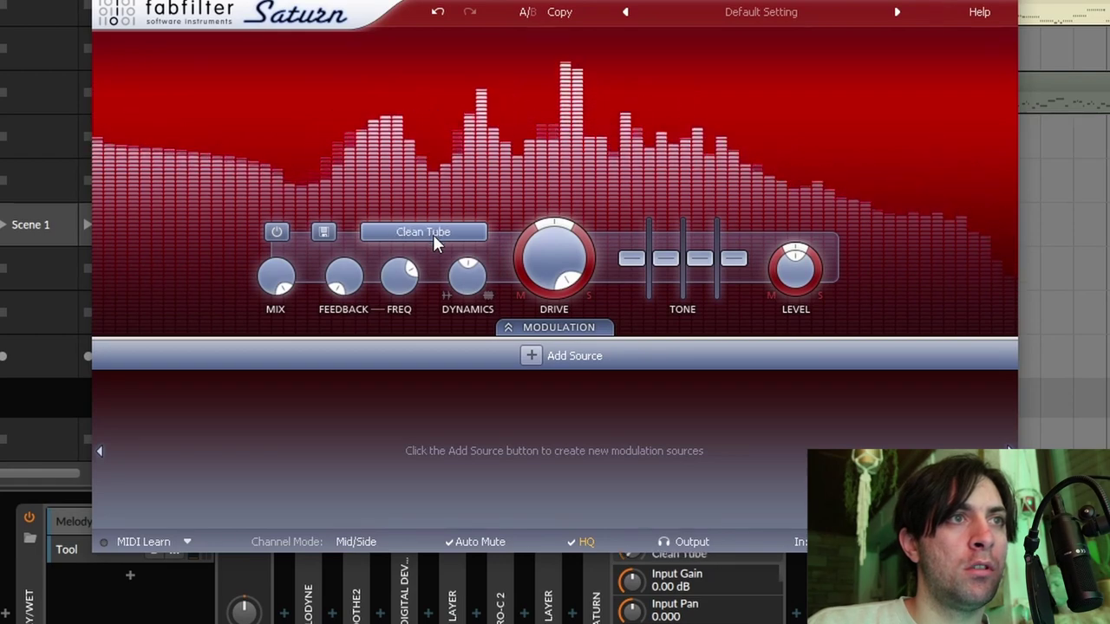
pyautogui.moveTo(558, 272); pyautogui.dragTo(560, 335)
pyautogui.press('space')
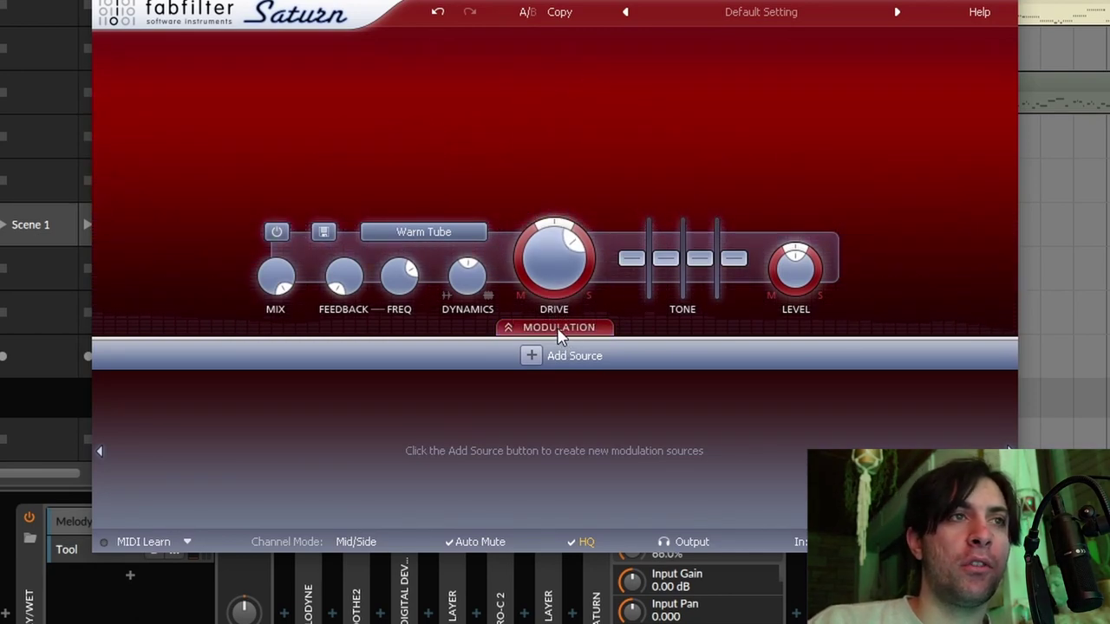
# - Split the new Saturn into two frequency bands and set their crossover to about 359 Hz
pyautogui.moveTo(556, 267)
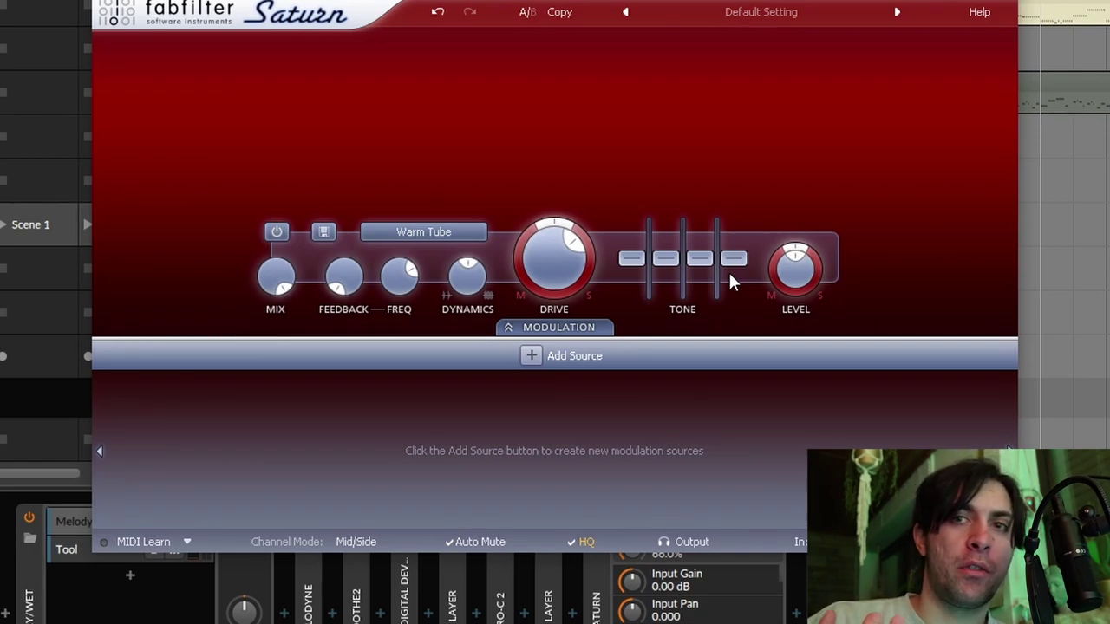
pyautogui.click(701, 82)
pyautogui.moveTo(701, 82); pyautogui.dragTo(368, 130)
pyautogui.moveTo(500, 146); pyautogui.dragTo(352, 131)
pyautogui.click(286, 136)
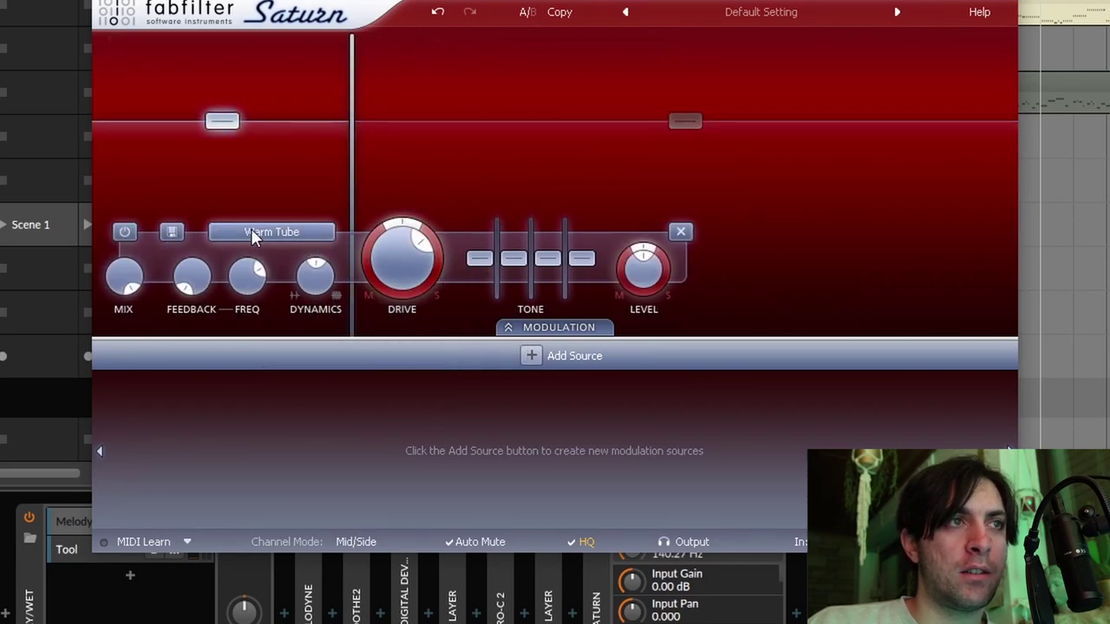
pyautogui.click(570, 143)
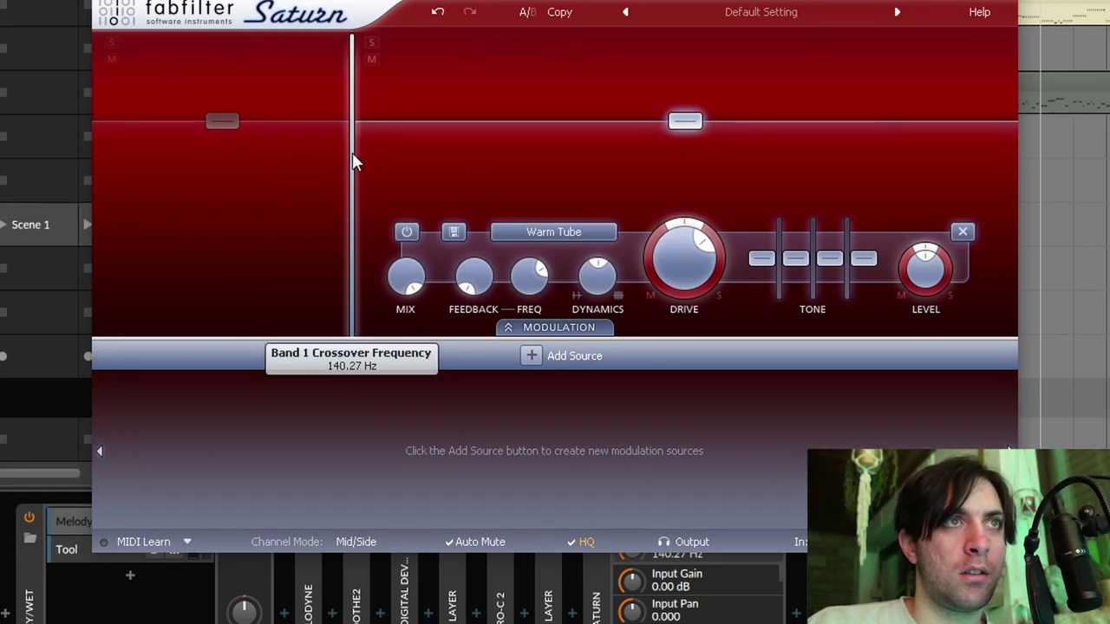
pyautogui.moveTo(353, 158); pyautogui.dragTo(477, 169)
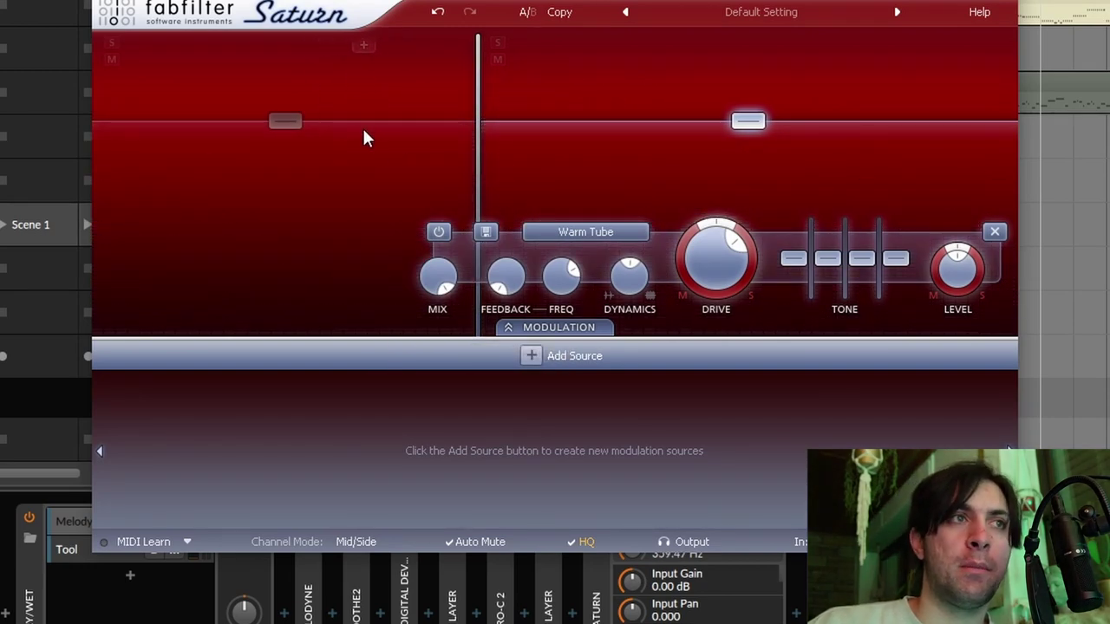
# - Set the low band to Clean Tube with Drive slightly below 100% during playback, and fine-tune its crossover to about 348 Hz
pyautogui.click(314, 132)
pyautogui.moveTo(416, 265); pyautogui.dragTo(429, 96)
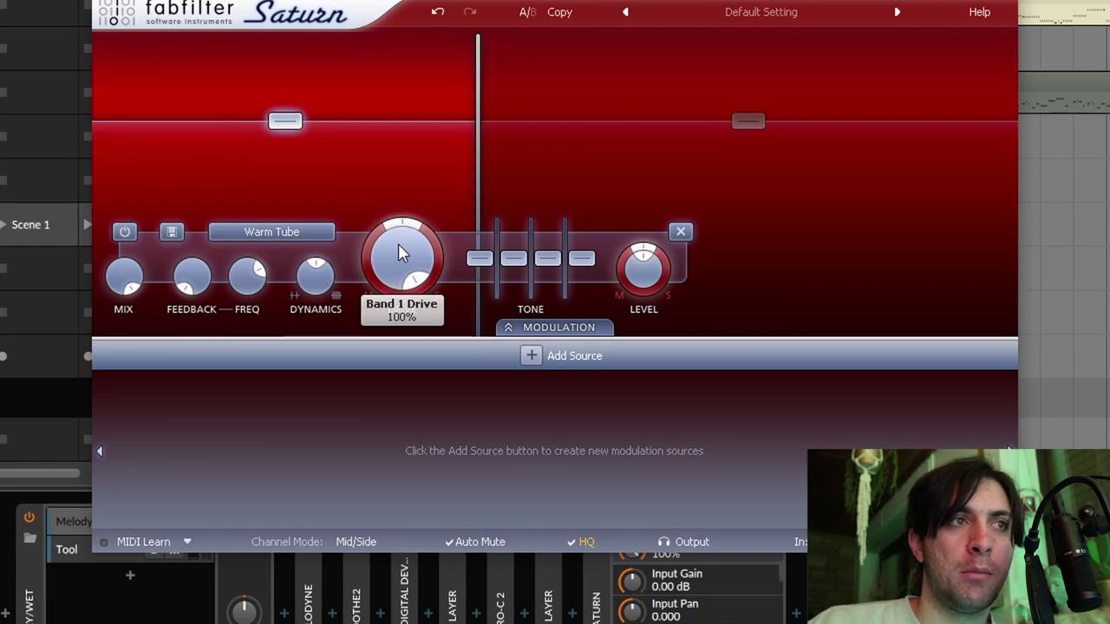
pyautogui.press('space')
pyautogui.scroll(1, 295, 237)
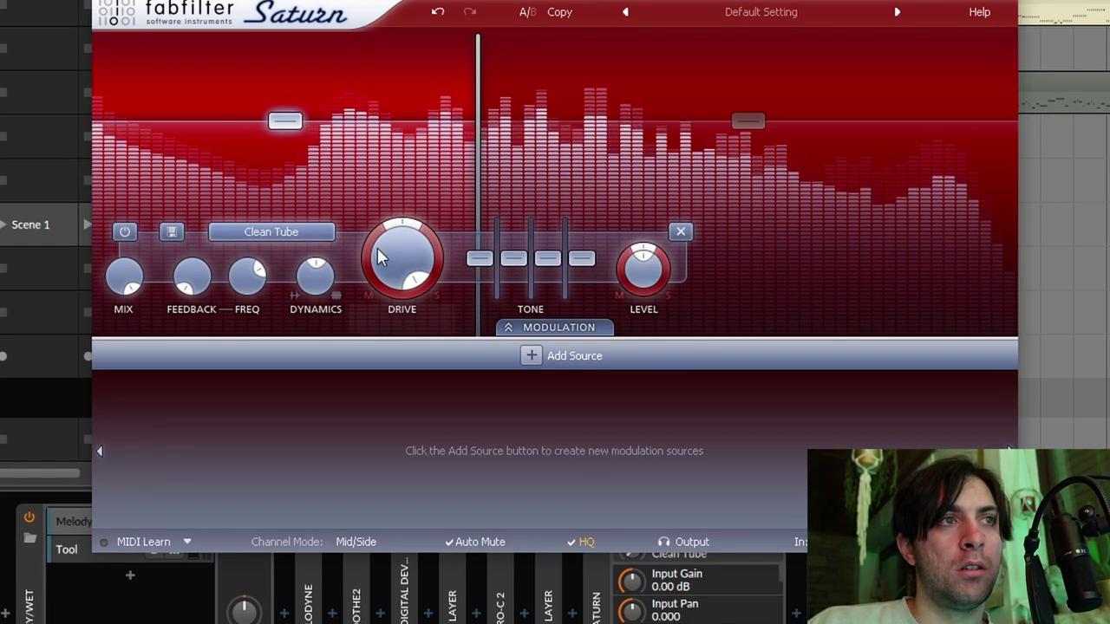
pyautogui.moveTo(405, 264); pyautogui.dragTo(401, 289)
pyautogui.moveTo(476, 166); pyautogui.dragTo(470, 170)
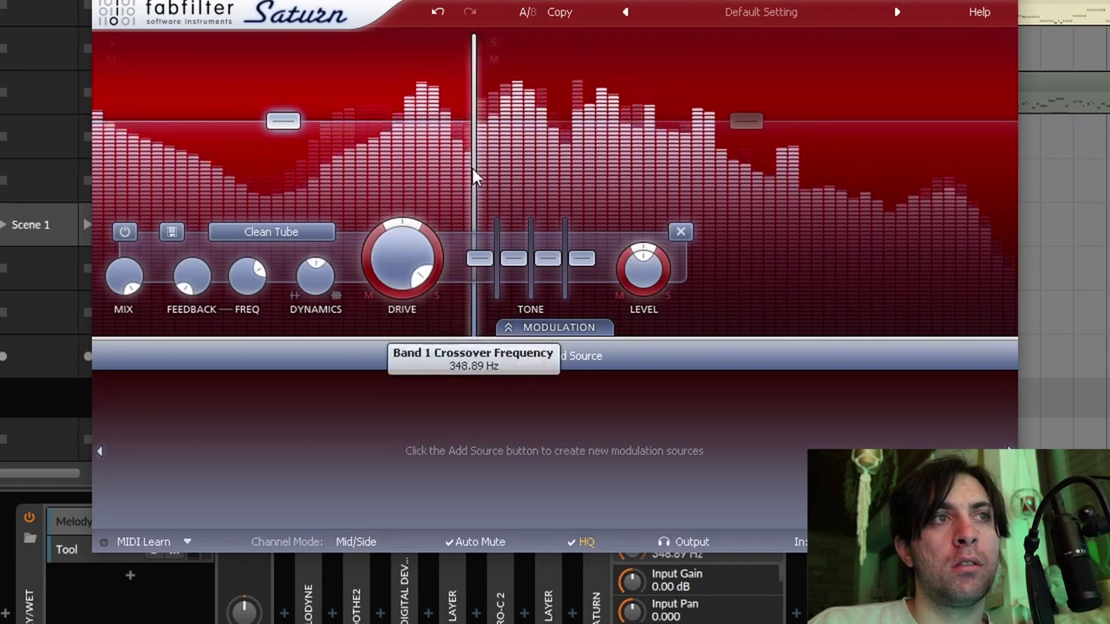
pyautogui.press('space')
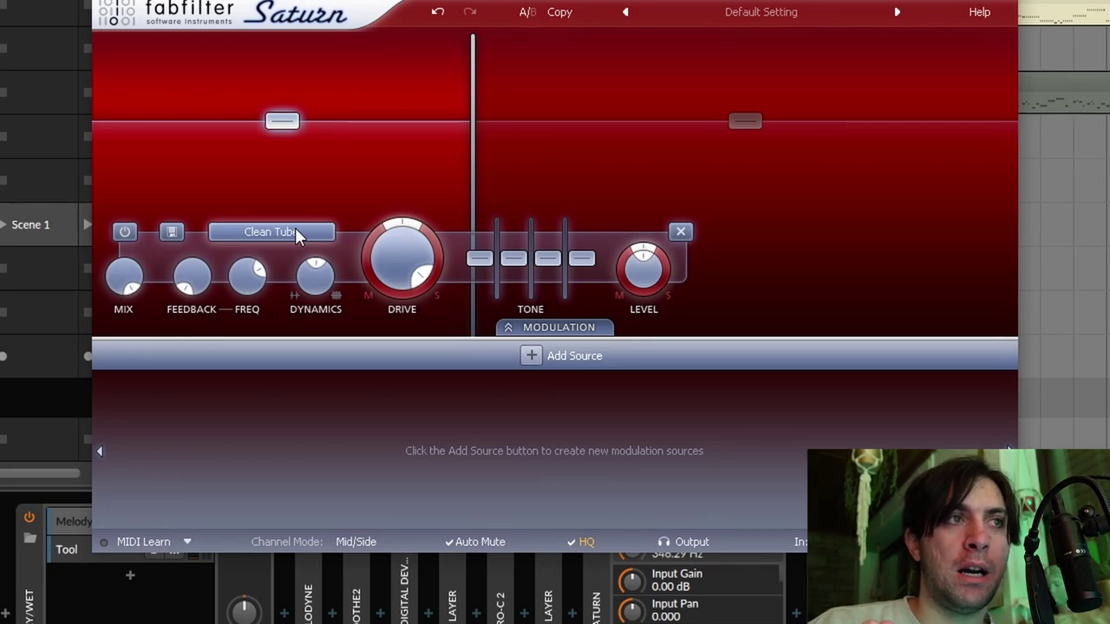
# - Add a third Saturn band with the Band 2 crossover at about 1150 Hz
pyautogui.click(600, 75)
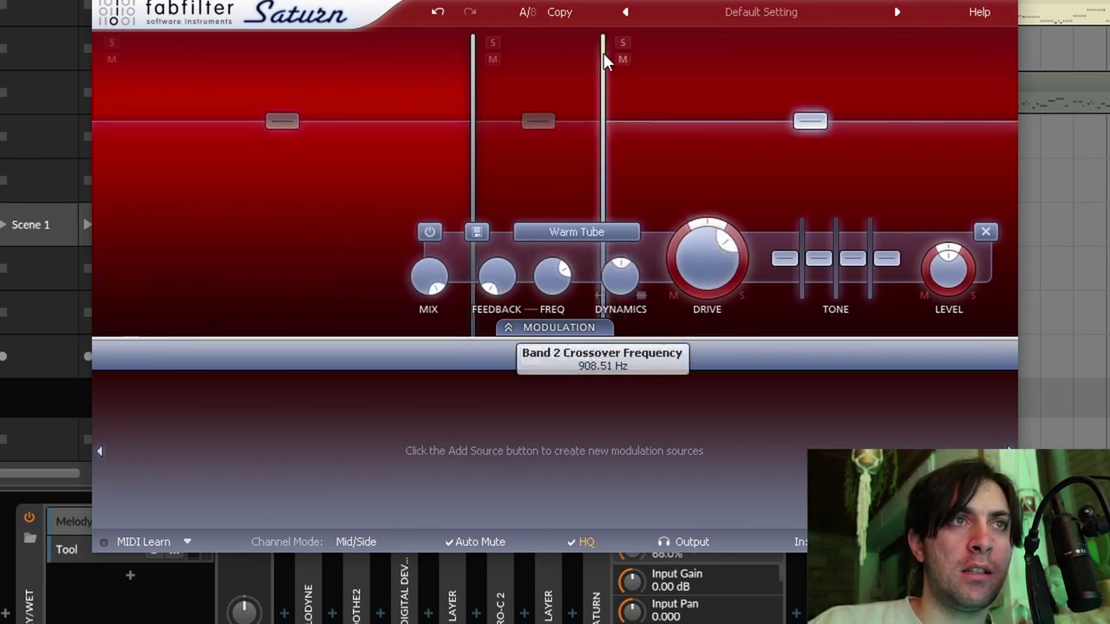
pyautogui.moveTo(607, 117); pyautogui.dragTo(627, 110)
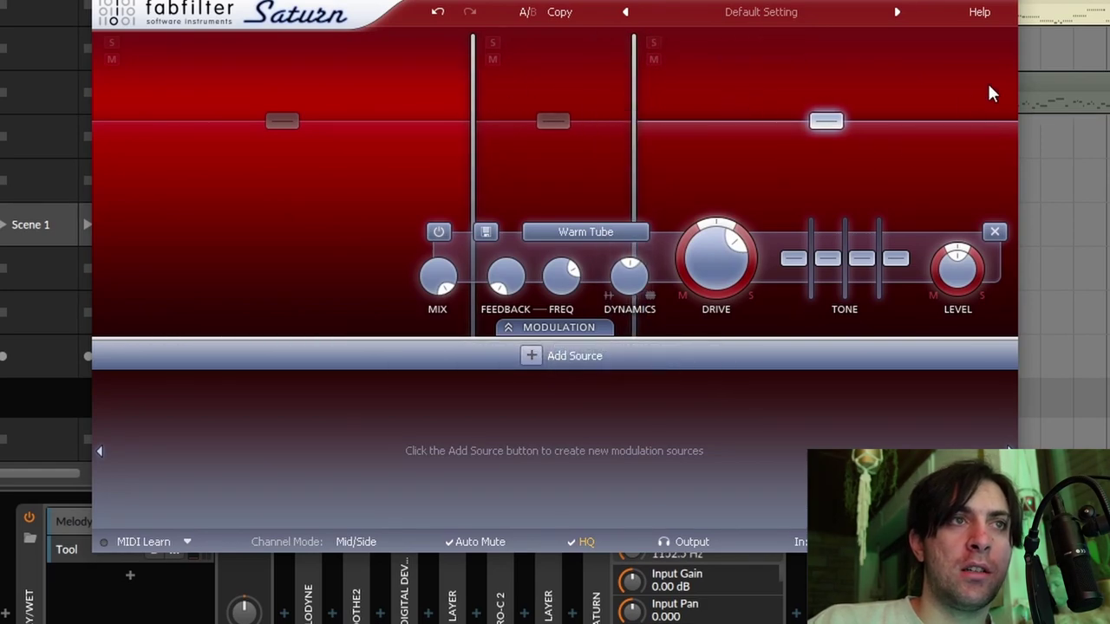
# - Set Saturn's second band to Clean Tape and raise its Drive to slightly above 84% during playback
pyautogui.click(603, 152)
pyautogui.moveTo(542, 260); pyautogui.dragTo(510, 227)
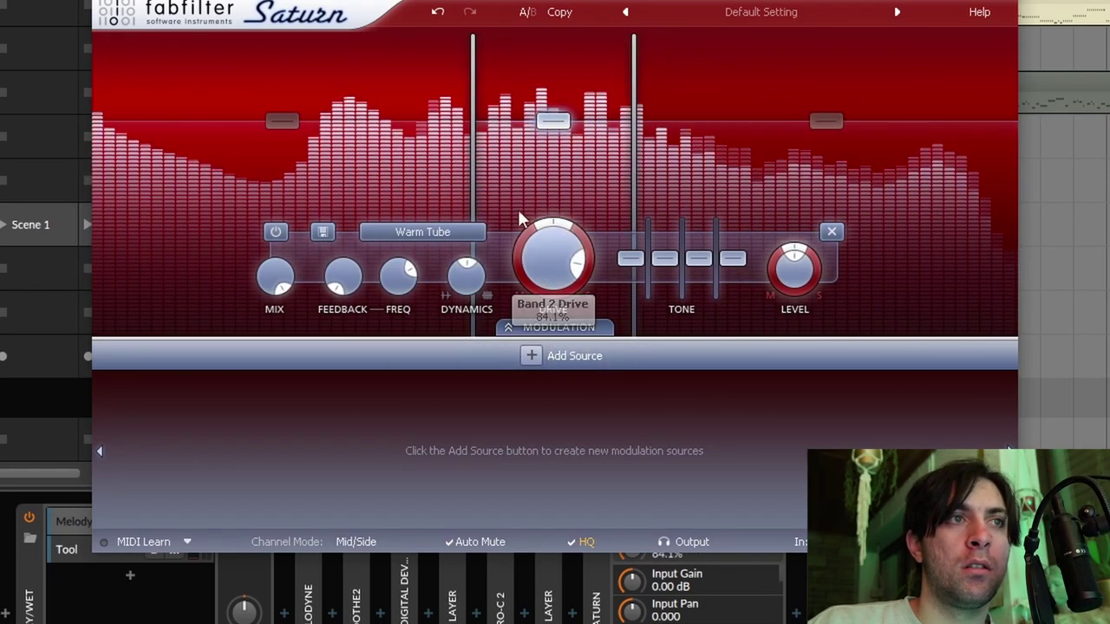
pyautogui.scroll(1, 439, 231)
pyautogui.scroll(-2, 440, 230)
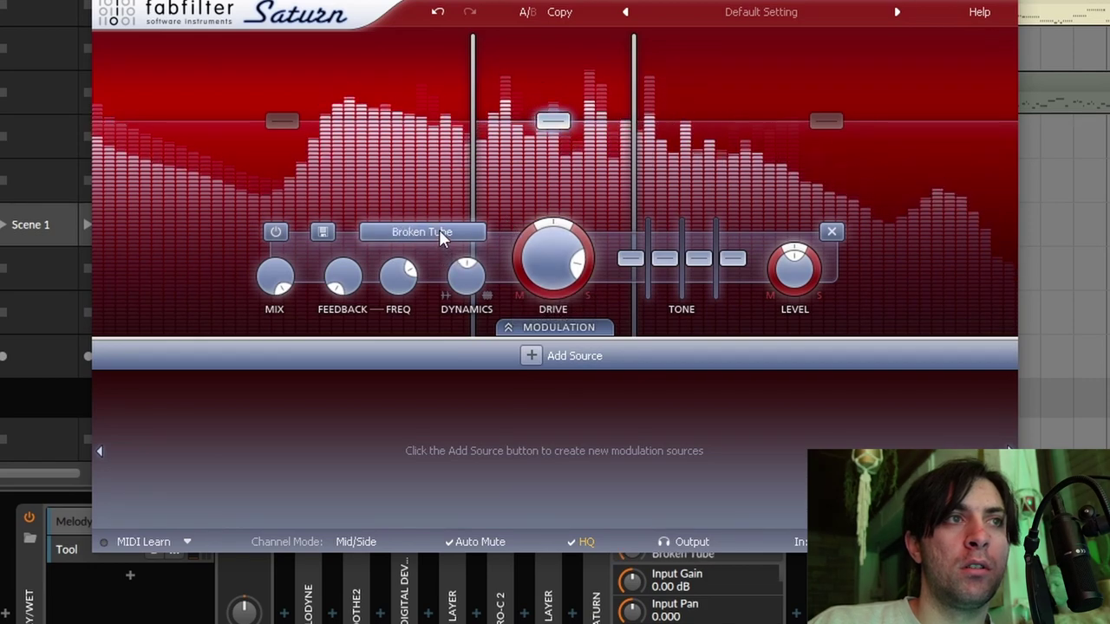
pyautogui.scroll(-1, 439, 231)
pyautogui.moveTo(512, 247); pyautogui.dragTo(562, 234)
# - Fine-tune the crossovers, setting Band 2's to about 836 Hz, and add a fourth band above it
pyautogui.moveTo(634, 122); pyautogui.dragTo(589, 172)
pyautogui.click(457, 147)
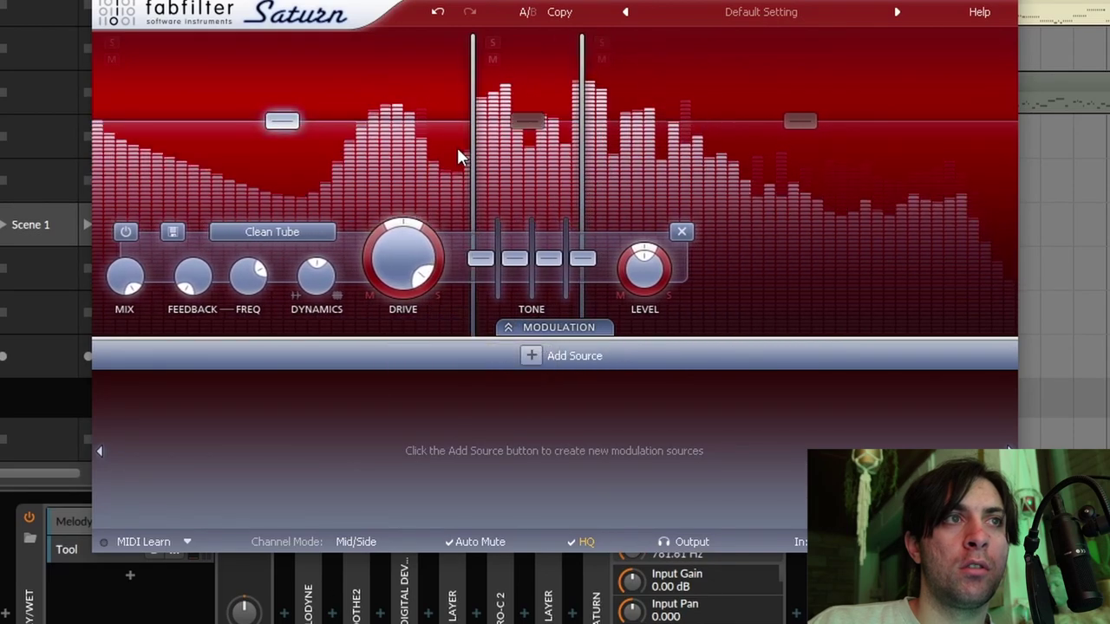
pyautogui.moveTo(471, 149); pyautogui.dragTo(464, 152)
pyautogui.moveTo(586, 154); pyautogui.dragTo(592, 165)
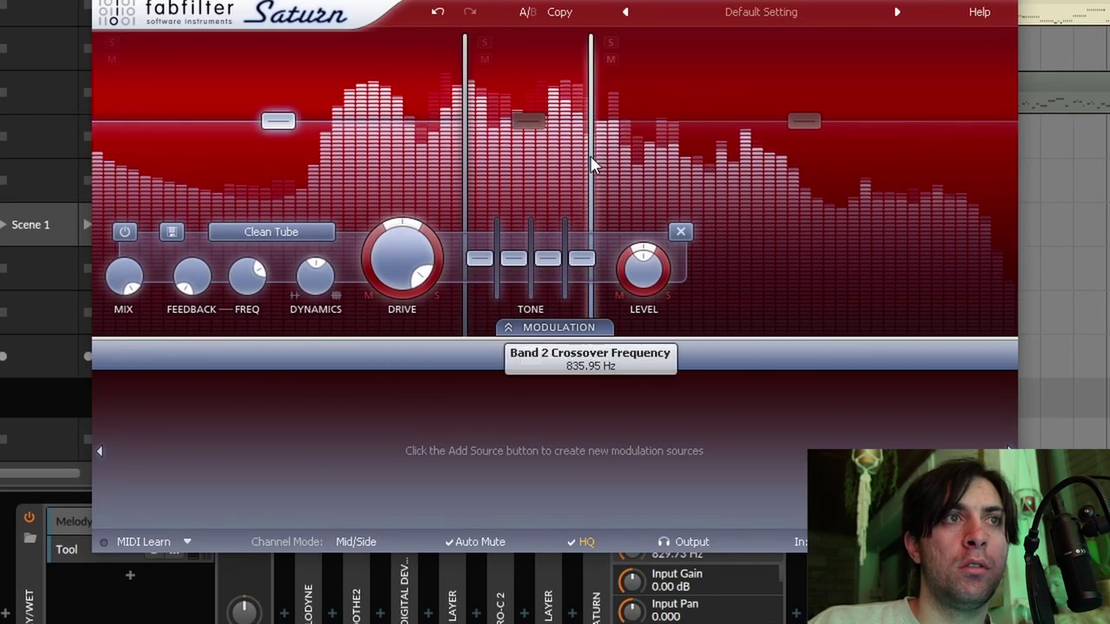
pyautogui.click(770, 46)
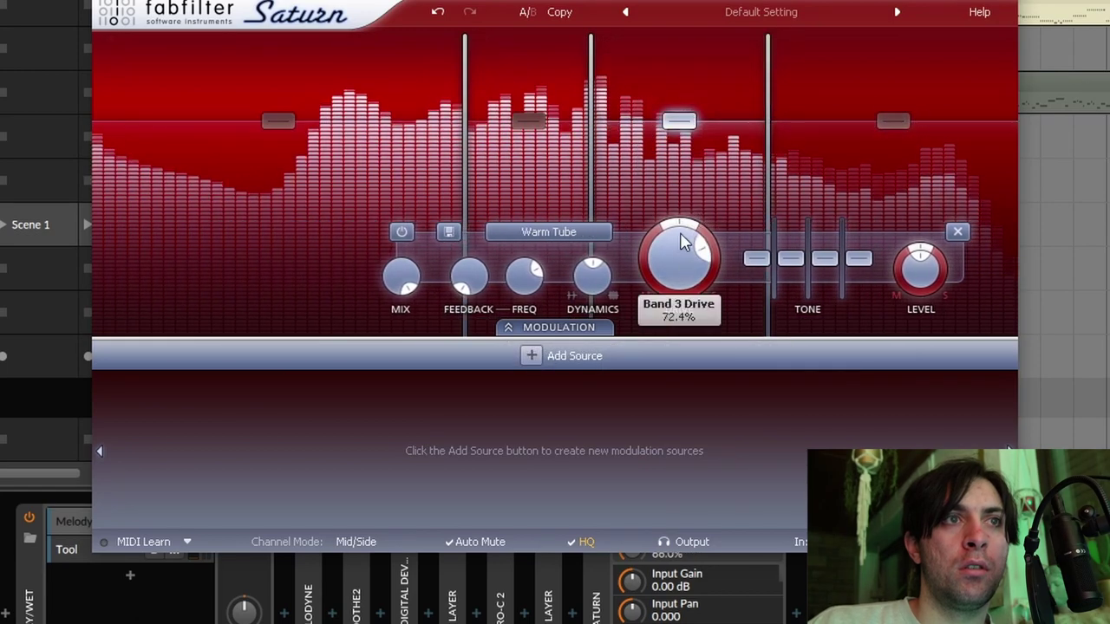
# - Set Band 3 to Clean Tube with Drive at about 77%, and lower Band 2's level to about -3.45 dB
pyautogui.moveTo(680, 221); pyautogui.dragTo(680, 186)
pyautogui.scroll(1, 582, 228)
pyautogui.moveTo(691, 247); pyautogui.dragTo(689, 281)
pyautogui.moveTo(766, 171); pyautogui.dragTo(757, 172)
pyautogui.moveTo(686, 242); pyautogui.dragTo(674, 276)
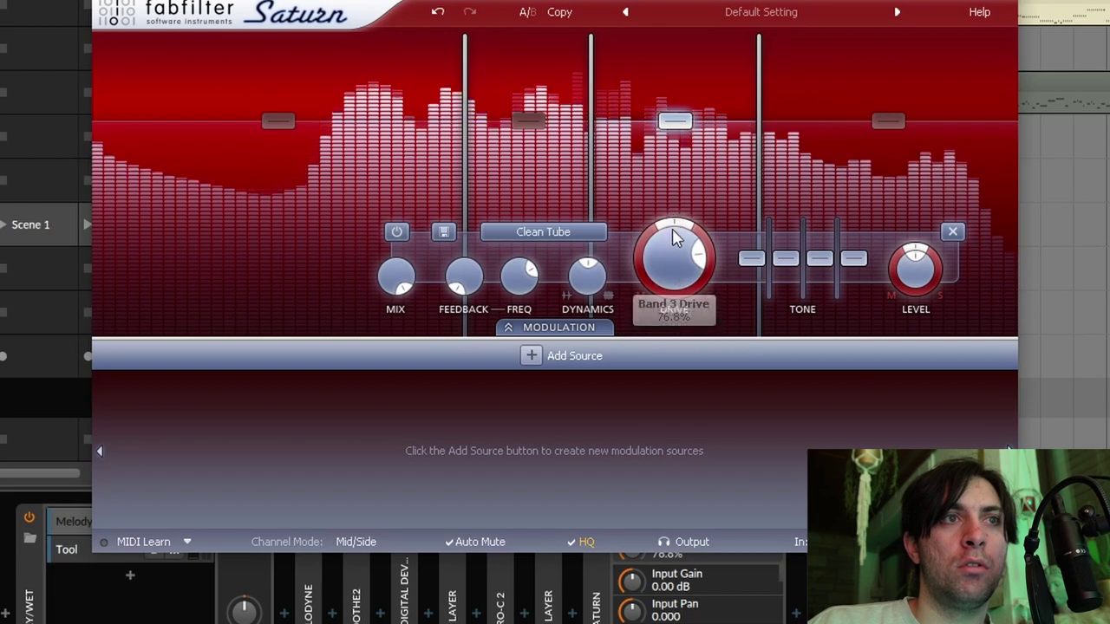
pyautogui.click(531, 123)
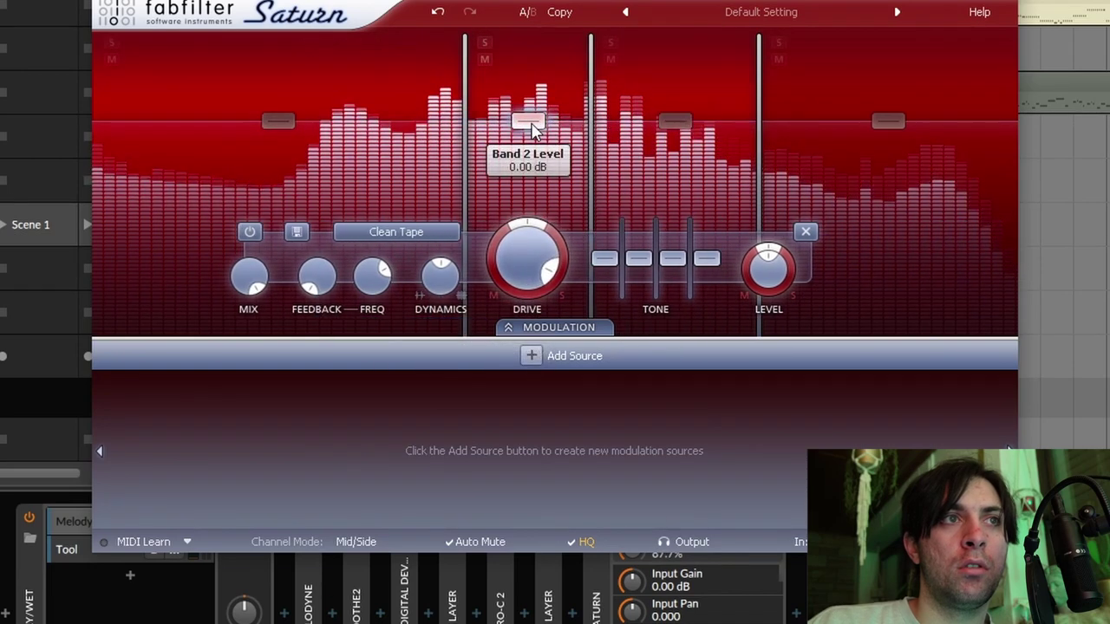
pyautogui.moveTo(531, 123); pyautogui.dragTo(534, 130)
# - Audition Broken Tube on Band 4 with Drive at about 85%, and reduce the Drive to about 64.5%
pyautogui.click(882, 120)
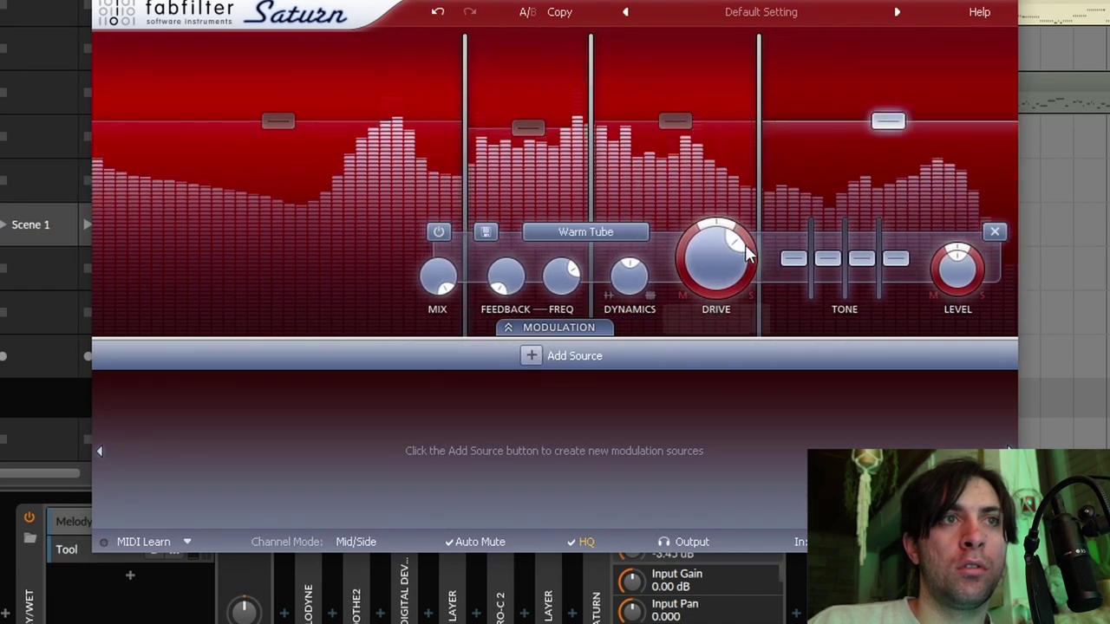
pyautogui.scroll(-1, 621, 238)
pyautogui.moveTo(717, 253); pyautogui.dragTo(714, 207)
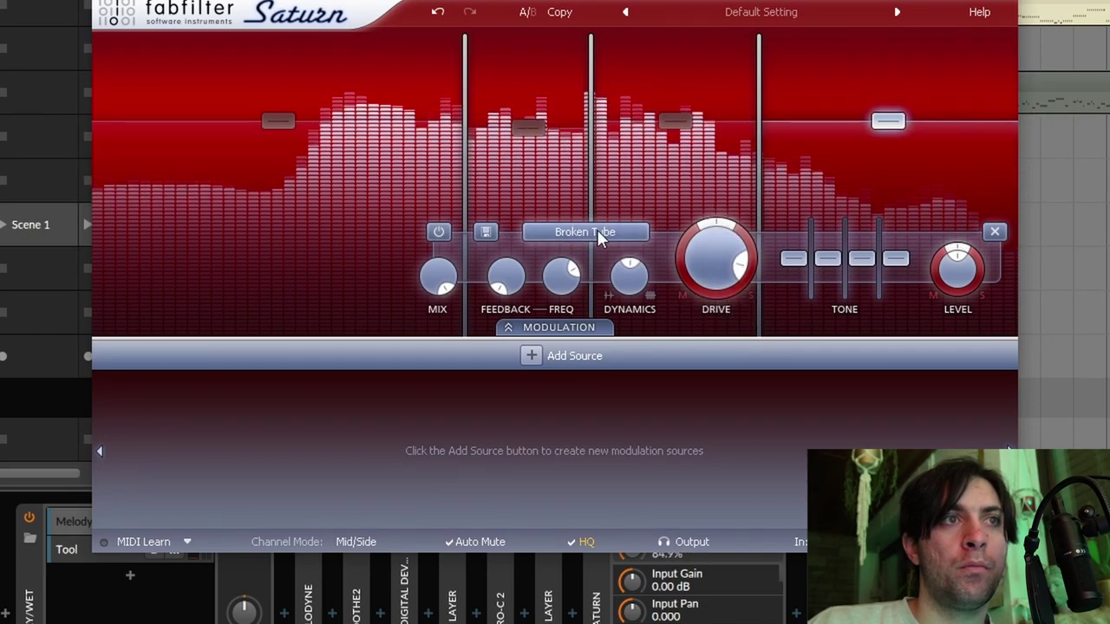
pyautogui.press('space')
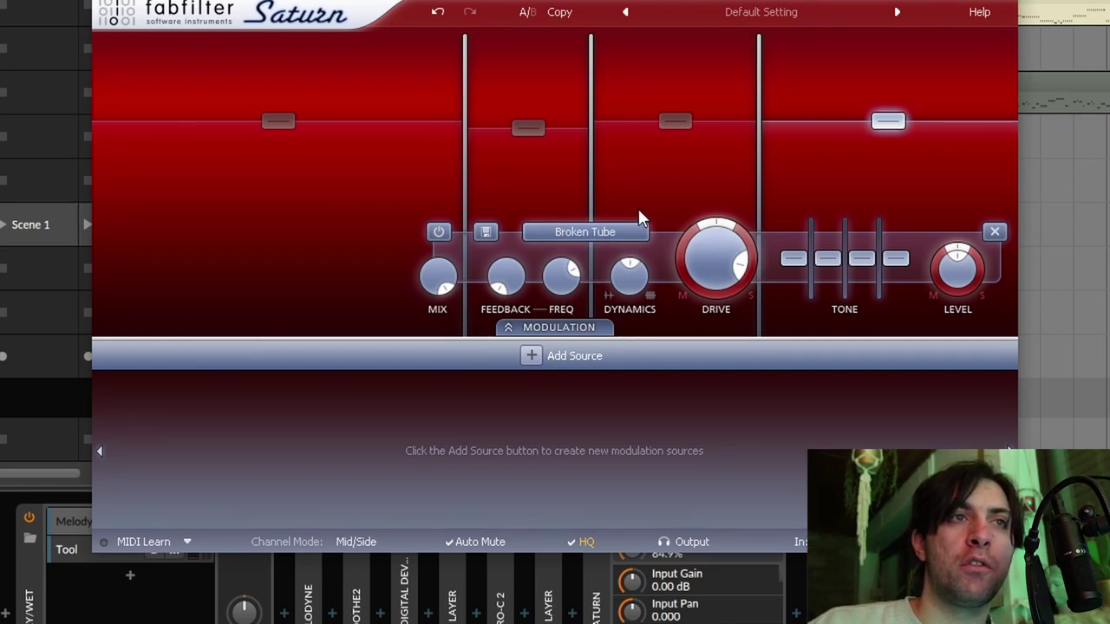
pyautogui.moveTo(709, 265)
pyautogui.moveTo(708, 257); pyautogui.dragTo(704, 341)
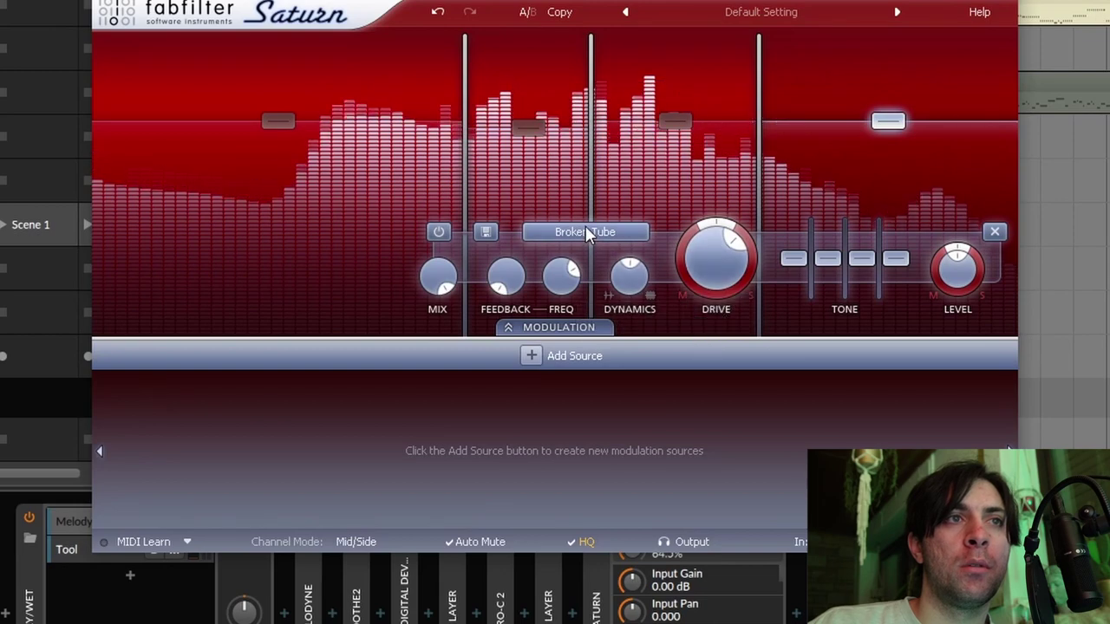
# - Switch Band 4 to Old Tape and raise its Drive to about 87% while listening to the vocal
pyautogui.scroll(-1, 602, 230)
pyautogui.scroll(-2, 602, 230)
pyautogui.scroll(1, 602, 231)
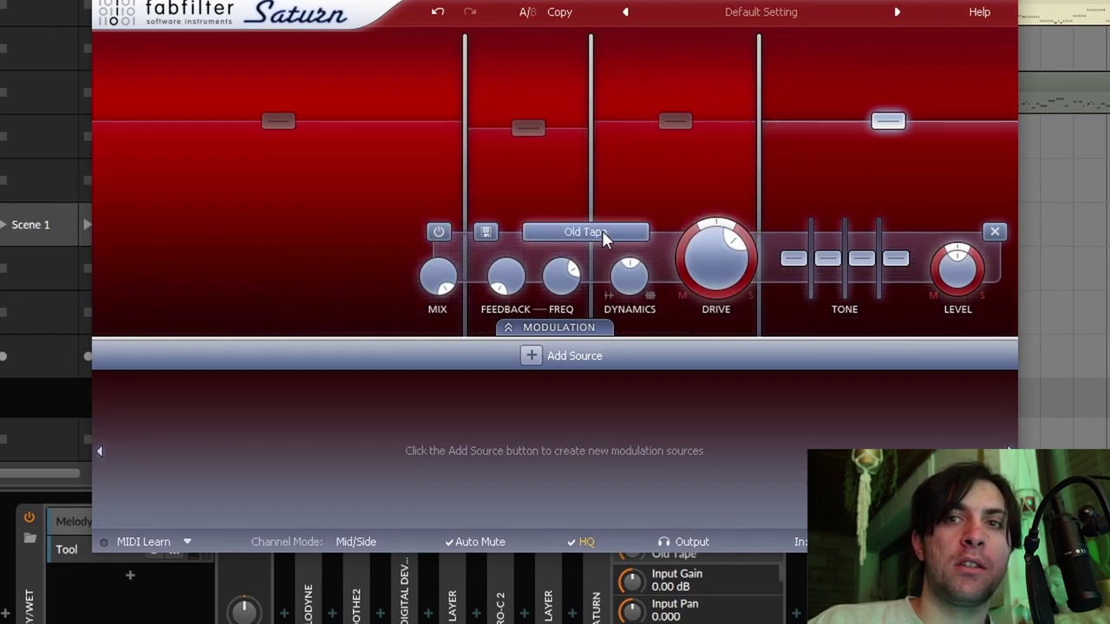
pyautogui.moveTo(720, 251)
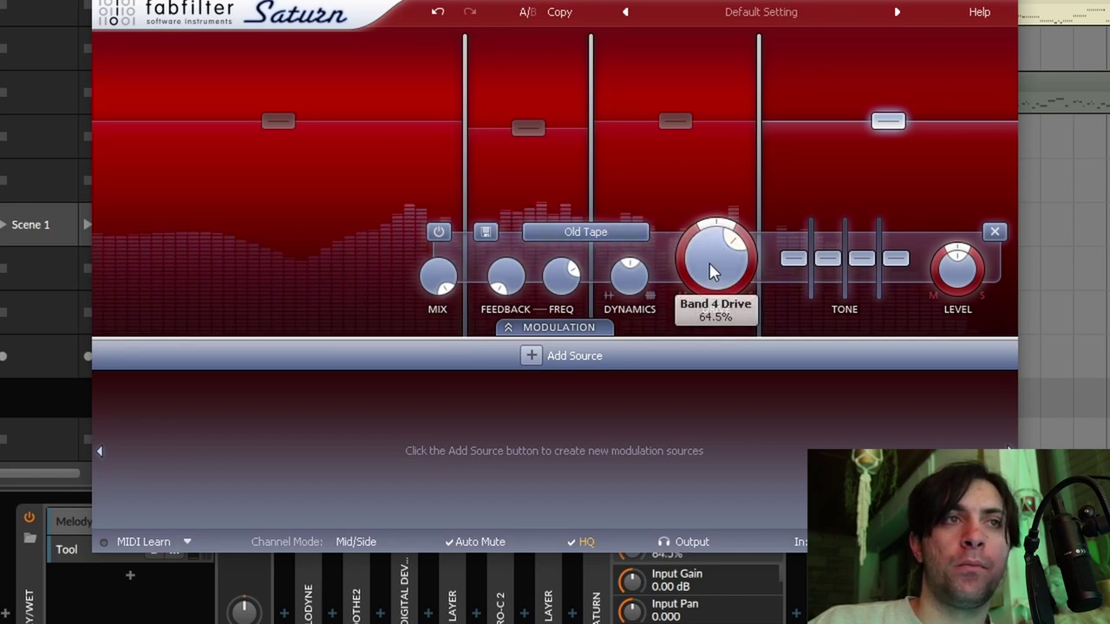
pyautogui.moveTo(709, 270); pyautogui.dragTo(702, 188)
pyautogui.press('space')
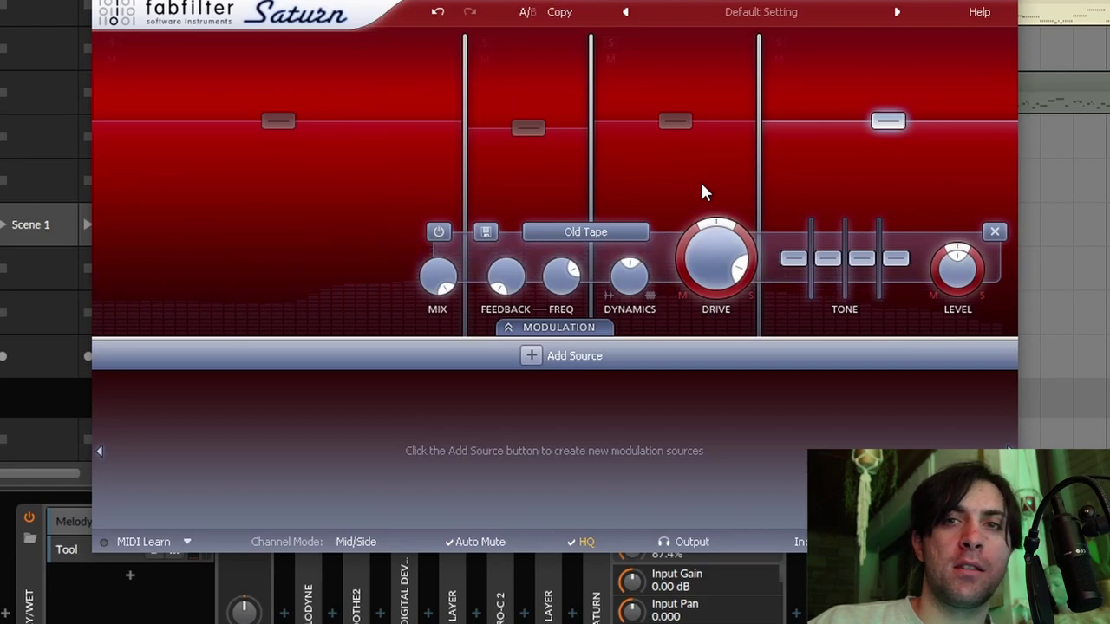
# - Boost Band 4's Treble and Presence tone controls and resume playback
pyautogui.moveTo(861, 257); pyautogui.dragTo(893, 271)
pyautogui.click(863, 236)
pyautogui.press('space')
# - Set Band 4's Drive to about 76%, its Treble to +6.60 dB and its level to -1.63 dB
pyautogui.moveTo(719, 268); pyautogui.dragTo(716, 280)
pyautogui.moveTo(887, 122); pyautogui.dragTo(885, 147)
pyautogui.moveTo(715, 255); pyautogui.dragTo(716, 260)
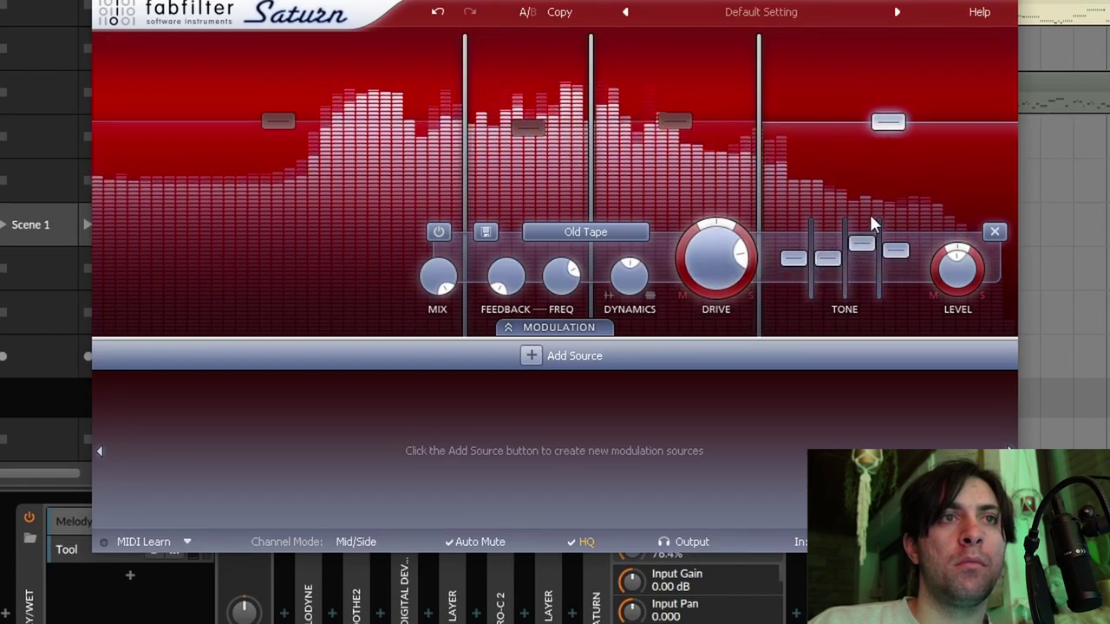
pyautogui.moveTo(861, 244); pyautogui.dragTo(863, 242)
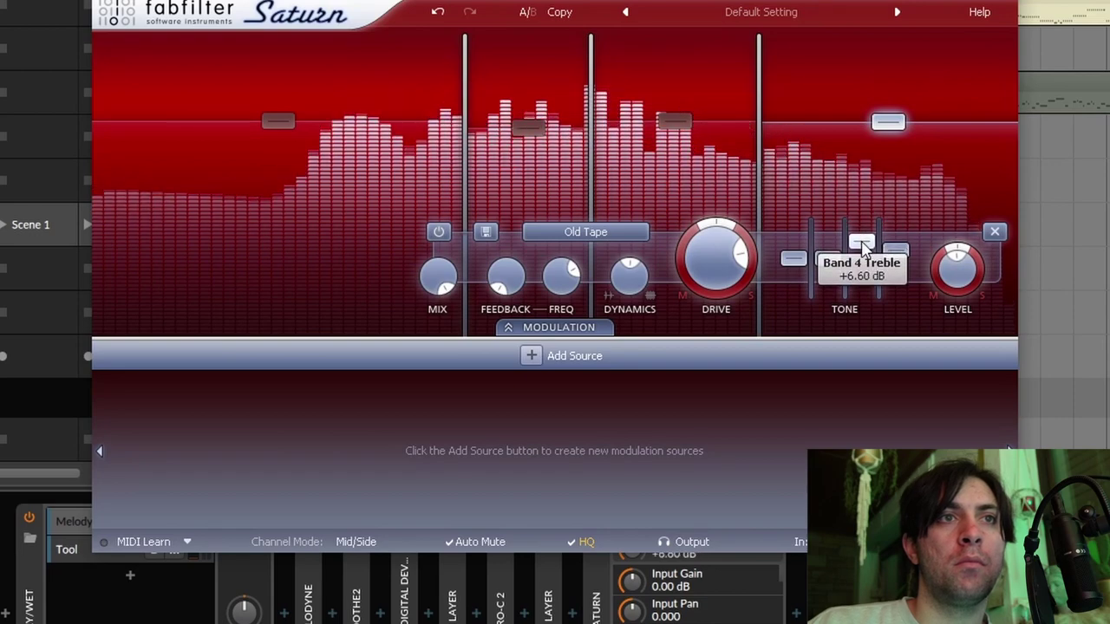
pyautogui.moveTo(887, 124); pyautogui.dragTo(893, 147)
# - Close the Saturn window and compare the vocal with the new Saturn bypassed and enabled
pyautogui.click(1006, 2)
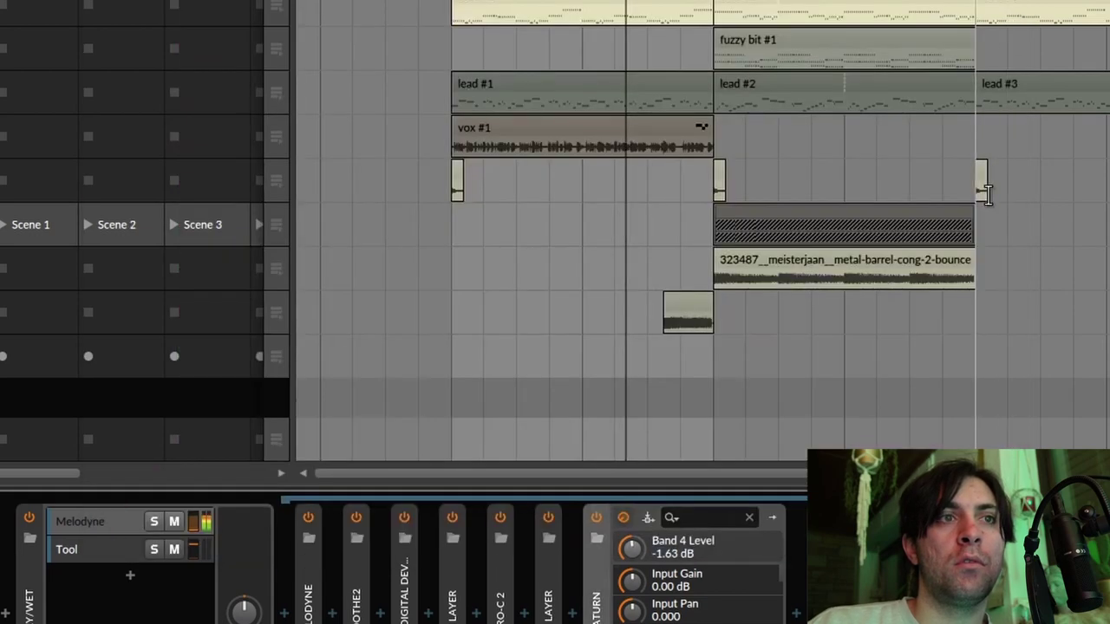
pyautogui.click(595, 518)
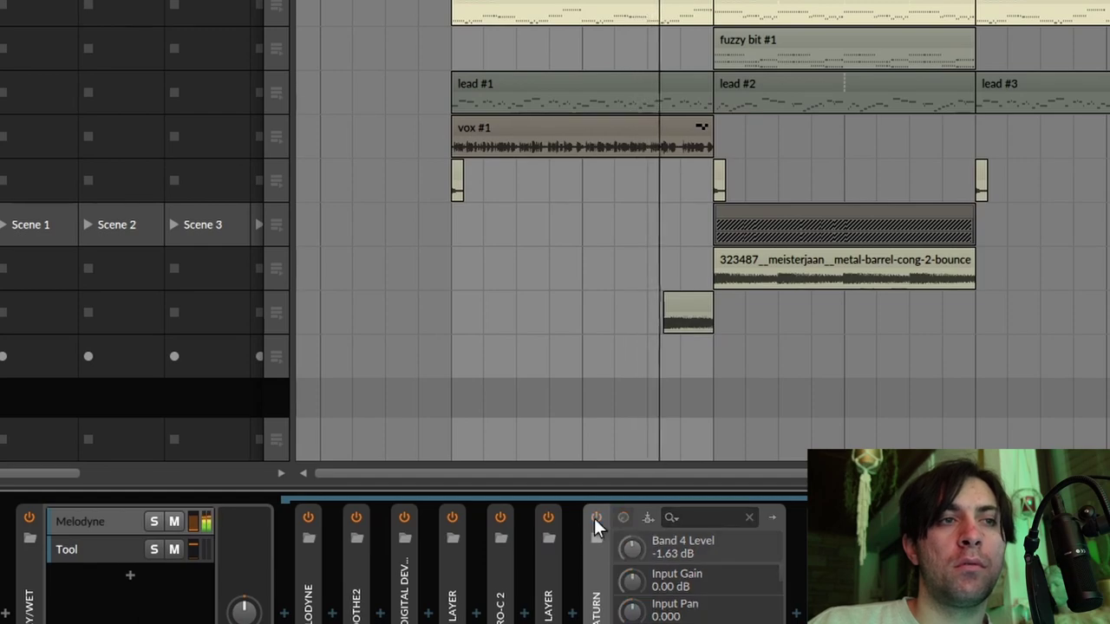
pyautogui.click(594, 518)
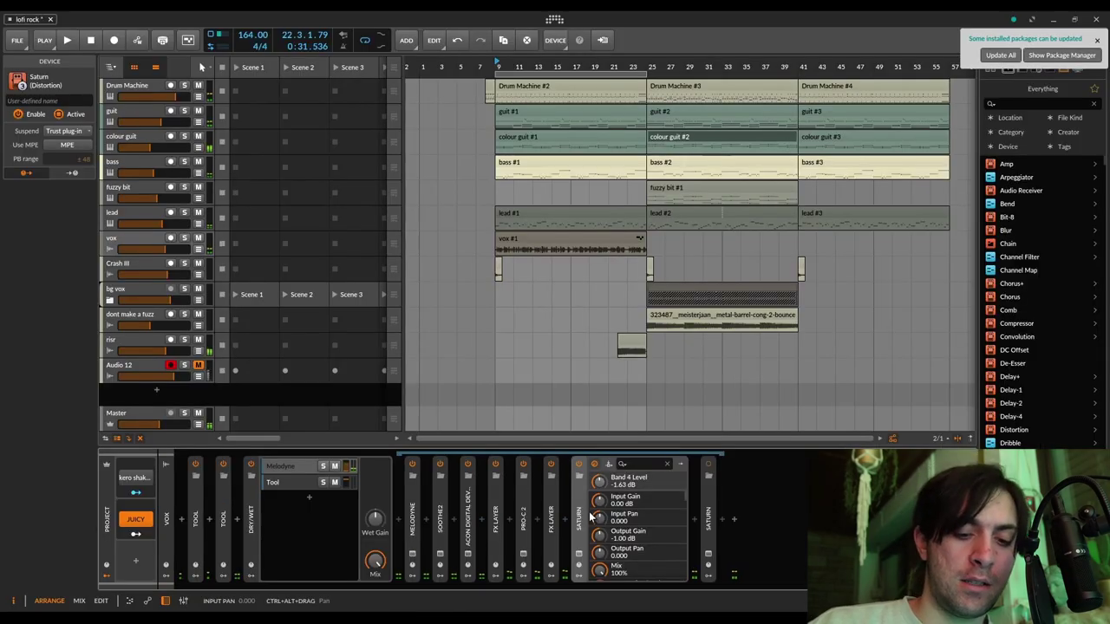
# - Delete the newly built Saturn from the vox chain and reactivate the original Saturn
pyautogui.press('Delete')
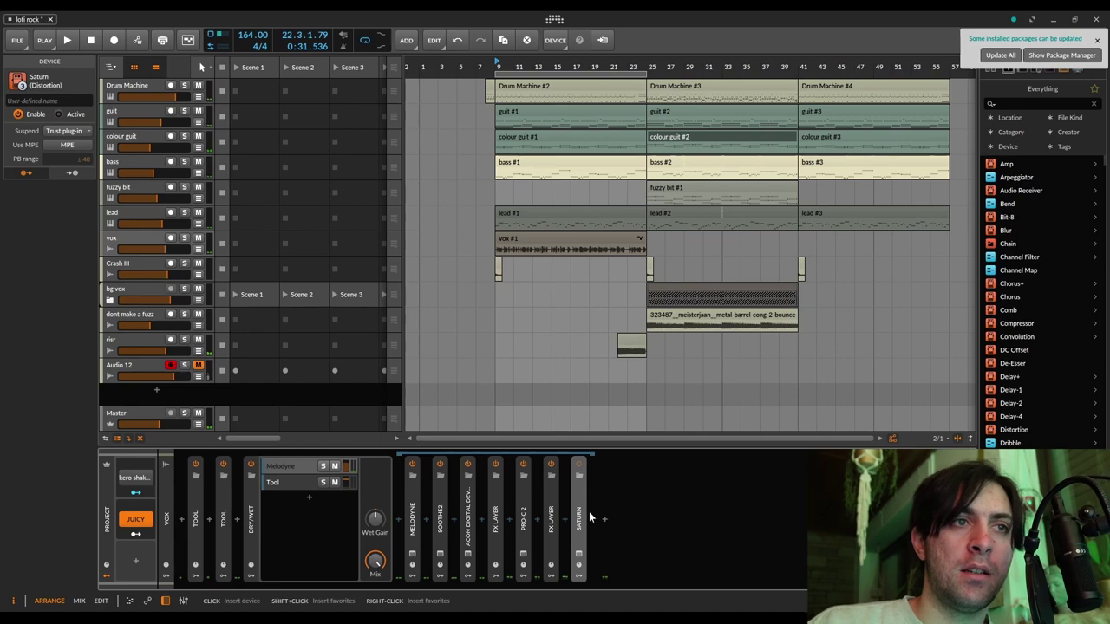
pyautogui.hotkey('alt', 'a')
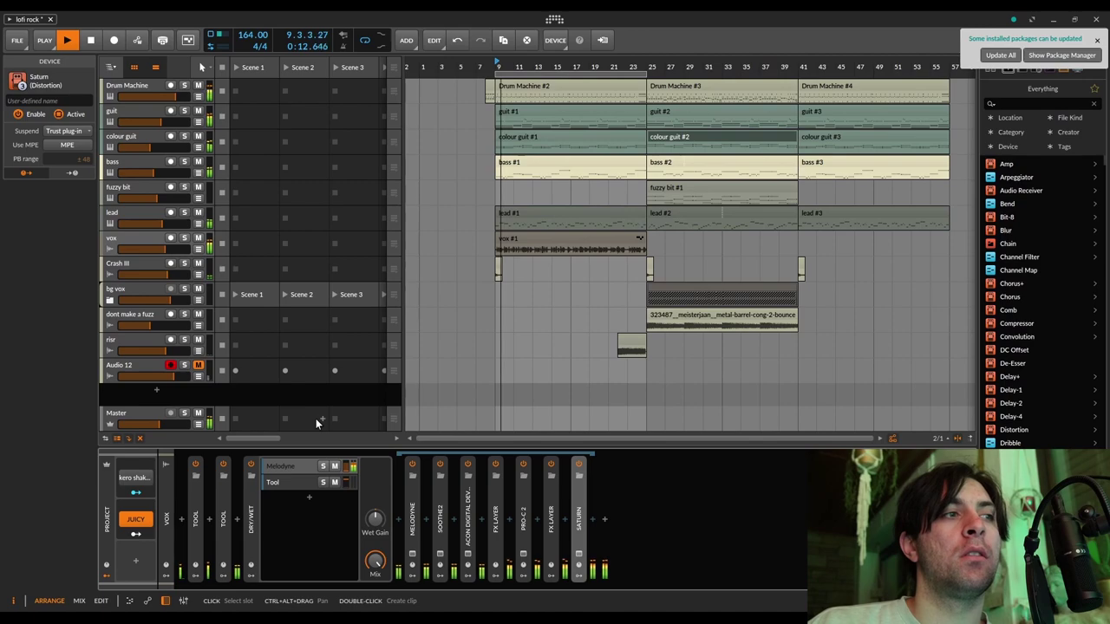
# - Compare the vocal with and without the effect chain by toggling JUICY repeatedly during playback, leaving it on
pyautogui.click(137, 521)
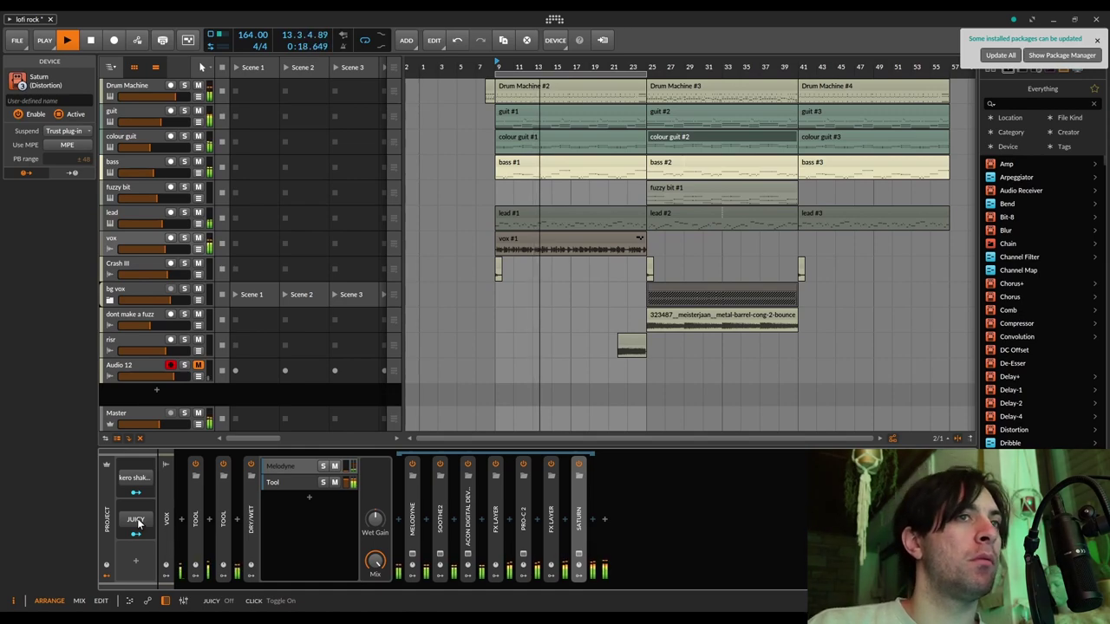
pyautogui.click(137, 521)
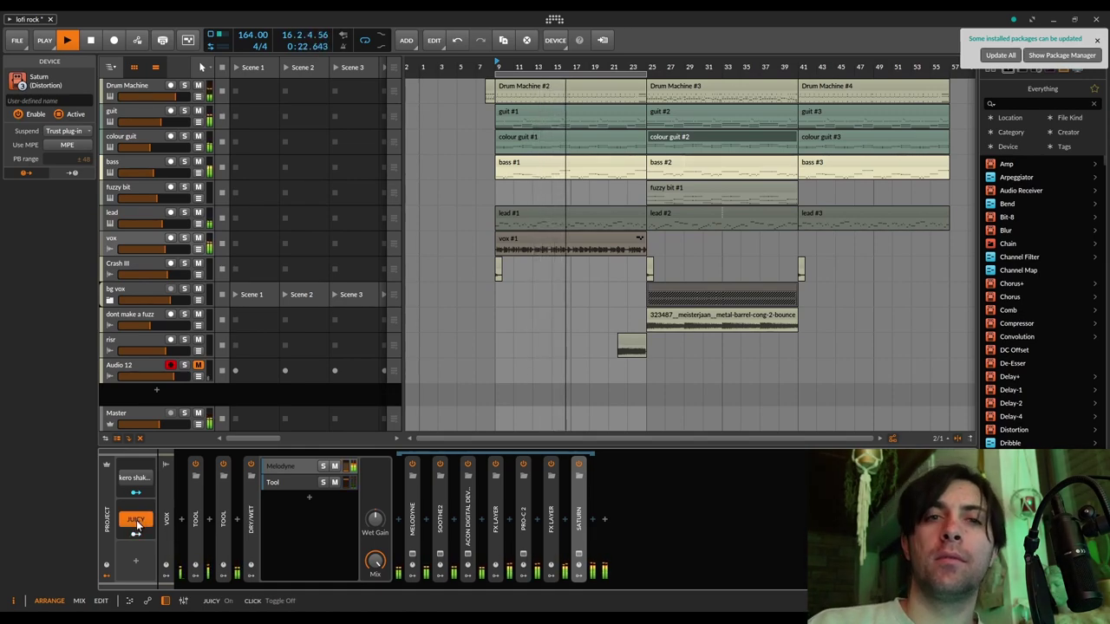
pyautogui.click(136, 520)
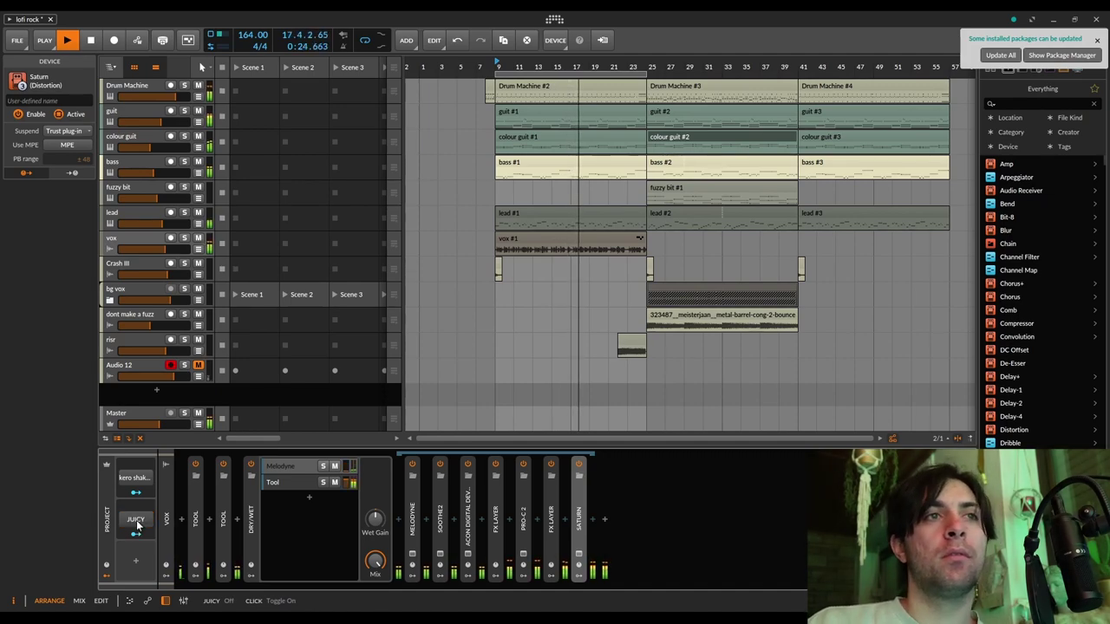
pyautogui.click(136, 521)
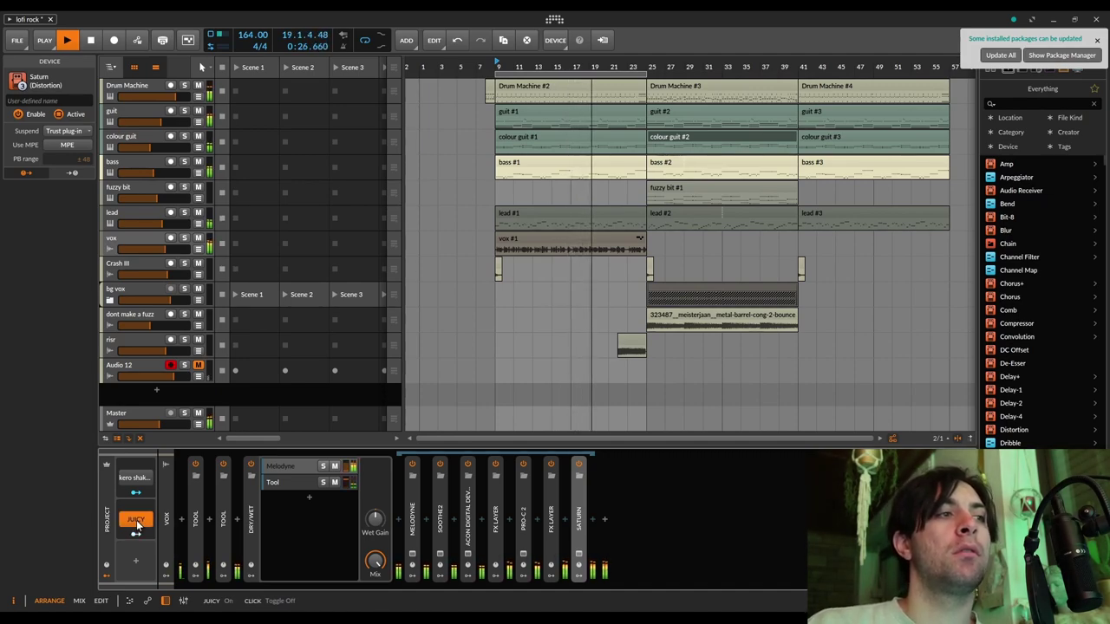
pyautogui.click(136, 520)
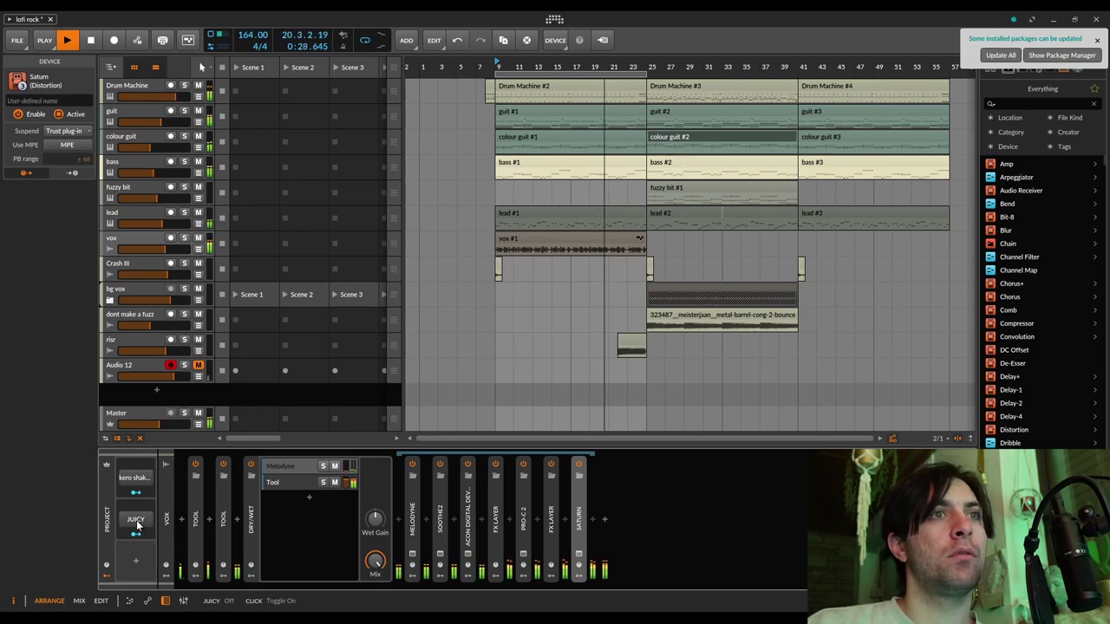
pyautogui.click(137, 521)
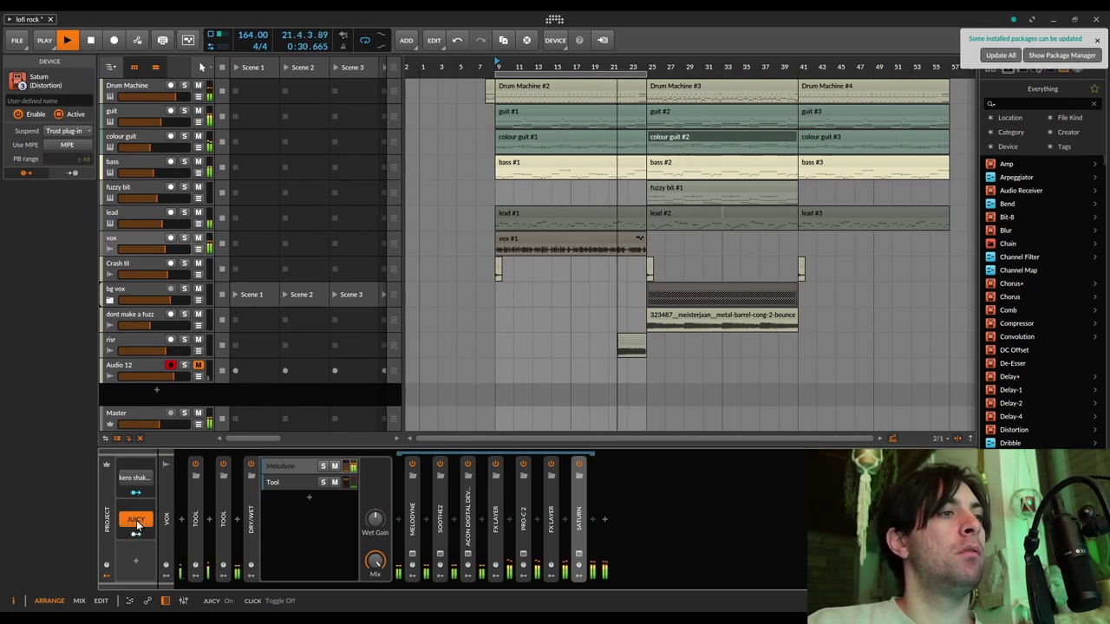
# - Collapse the DRY/WET container in the vox device chain
pyautogui.click(251, 520)
pyautogui.doubleClick(250, 520)
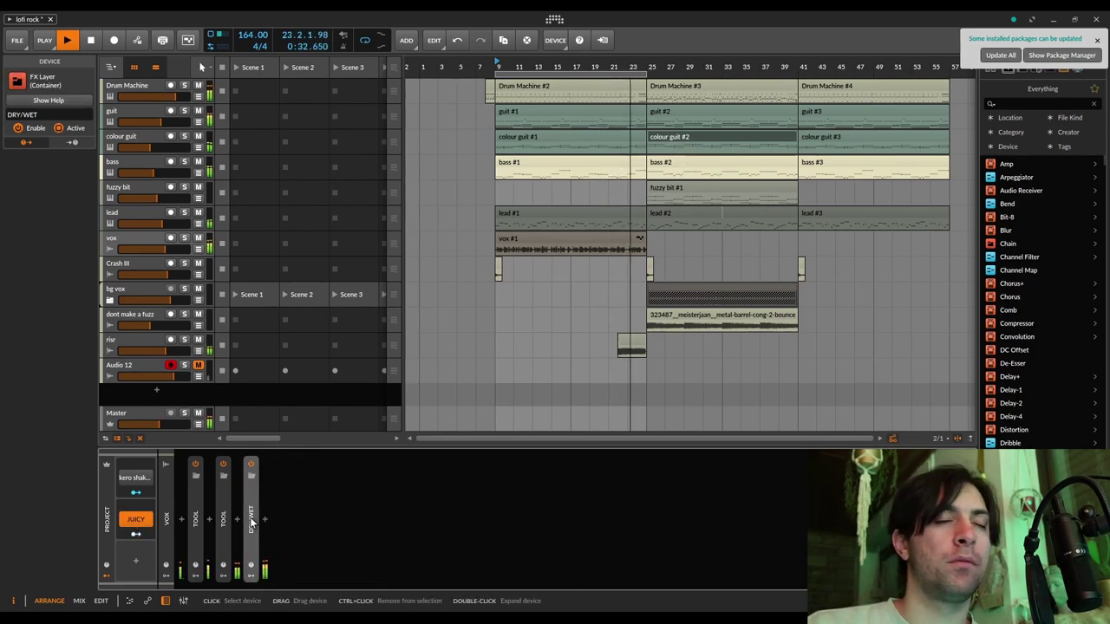